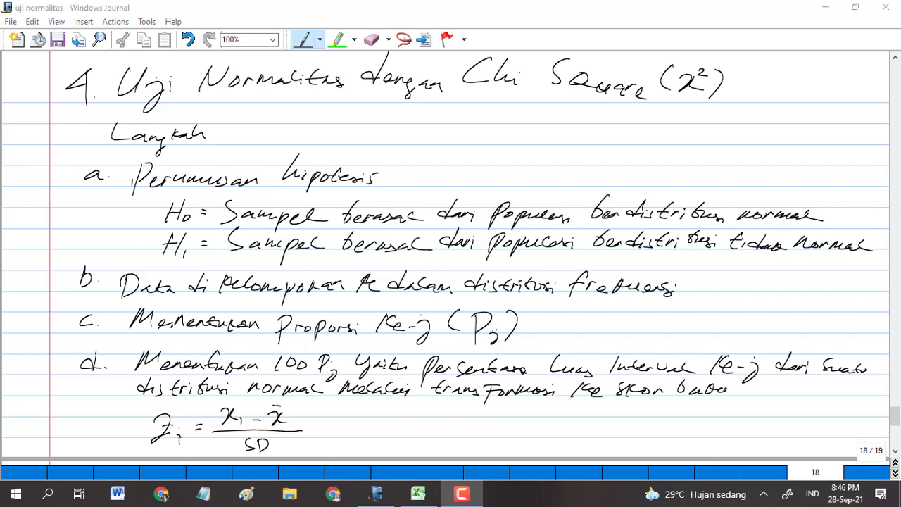
Step: Highlight the title "Uji Normalitas dengan Chi Square (x²)" in green and undo the highlighting
{"action": "left_click", "coordinate": [338, 39]}
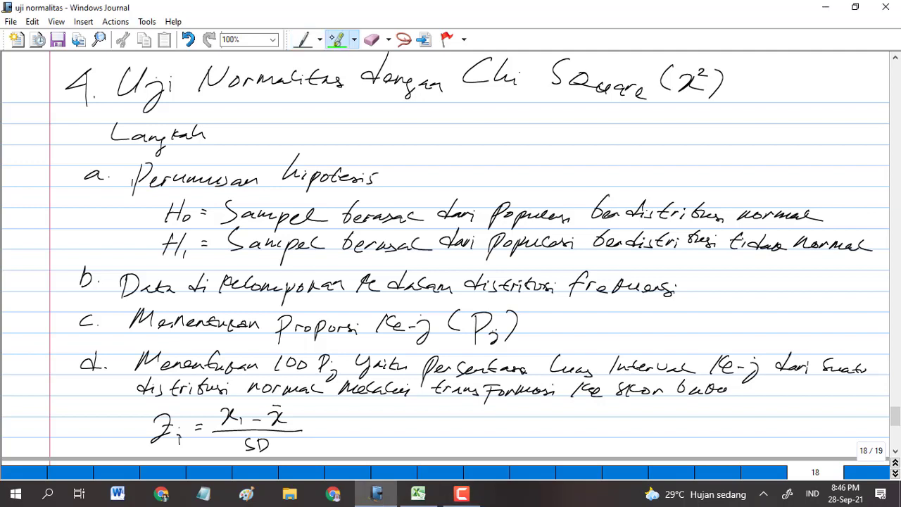
{"action": "left_click_drag", "start_coordinate": [68, 81], "coordinate": [708, 70]}
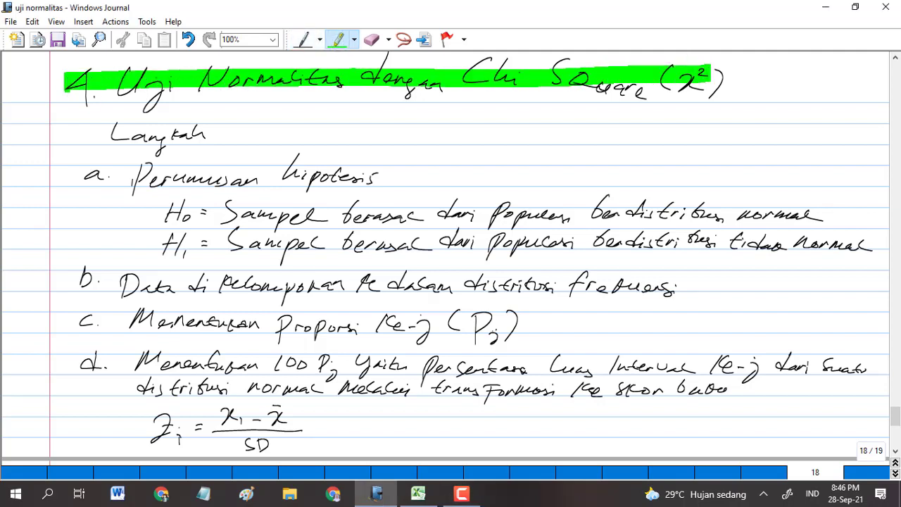
{"action": "mouse_move", "coordinate": [71, 92]}
{"action": "left_mouse_down"}
{"action": "mouse_move", "coordinate": [651, 92]}
{"action": "mouse_move", "coordinate": [720, 83]}
{"action": "left_mouse_up"}
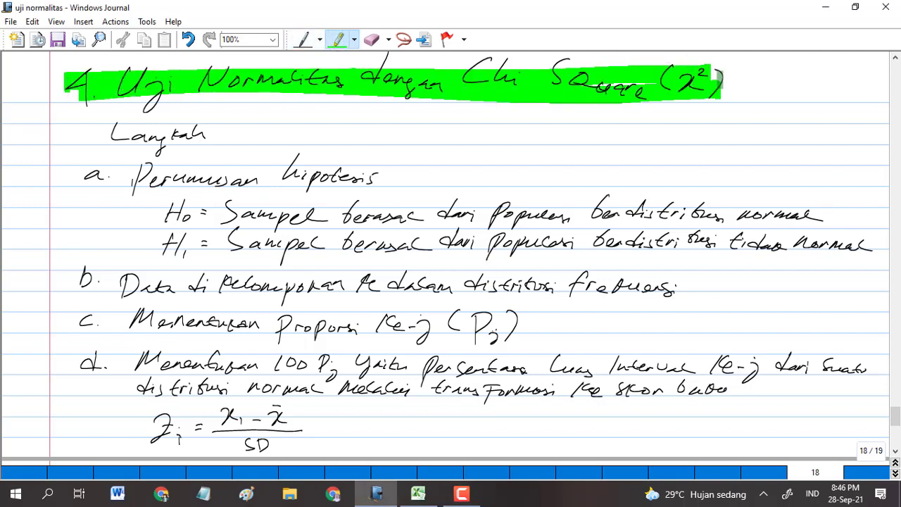
{"action": "key", "text": "ctrl+z"}
{"action": "key", "text": "ctrl+z"}
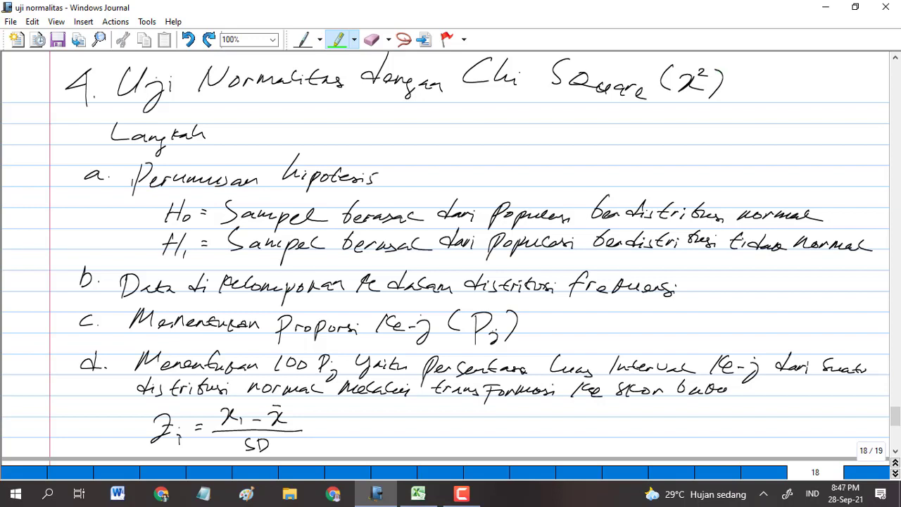
Step: Highlight "Perumusan hipotesis" and the H0 and H1 lines in green, circling the words "normal" and "tidak"
{"action": "left_click_drag", "start_coordinate": [124, 178], "coordinate": [404, 176]}
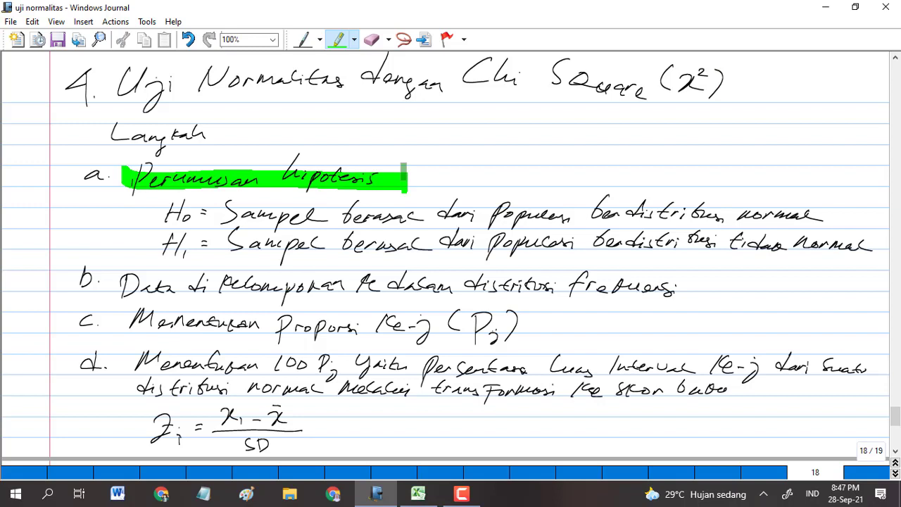
{"action": "mouse_move", "coordinate": [171, 204]}
{"action": "left_mouse_down"}
{"action": "mouse_move", "coordinate": [387, 217]}
{"action": "mouse_move", "coordinate": [828, 217]}
{"action": "left_mouse_up"}
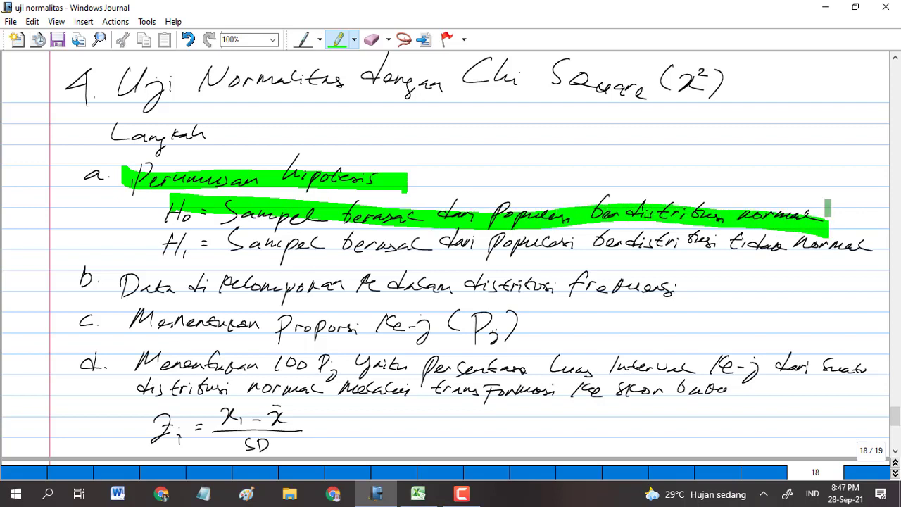
{"action": "mouse_move", "coordinate": [171, 243]}
{"action": "left_mouse_down"}
{"action": "mouse_move", "coordinate": [853, 251]}
{"action": "mouse_move", "coordinate": [767, 233]}
{"action": "mouse_move", "coordinate": [694, 299]}
{"action": "mouse_move", "coordinate": [797, 206]}
{"action": "mouse_move", "coordinate": [691, 205]}
{"action": "left_mouse_up"}
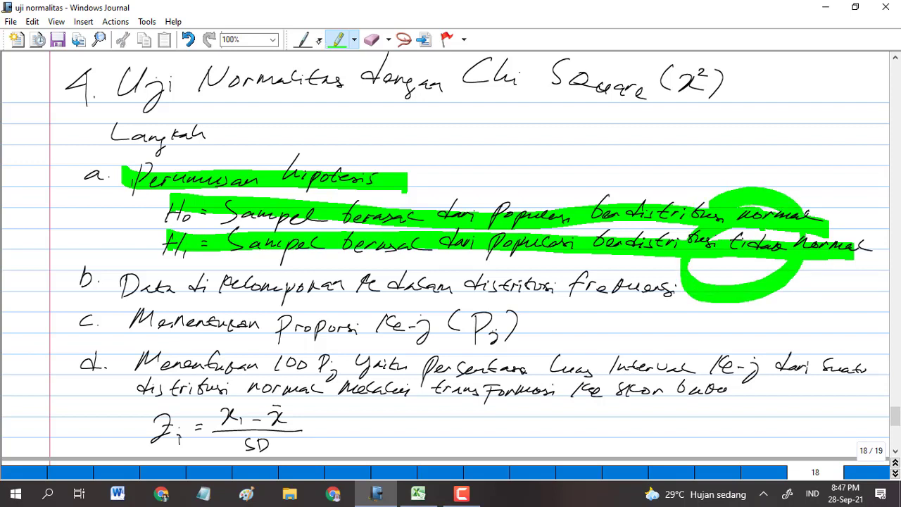
Step: Circle the word "tidak" in the H1 line with the thick magenta highlighter
{"action": "left_click", "coordinate": [354, 40]}
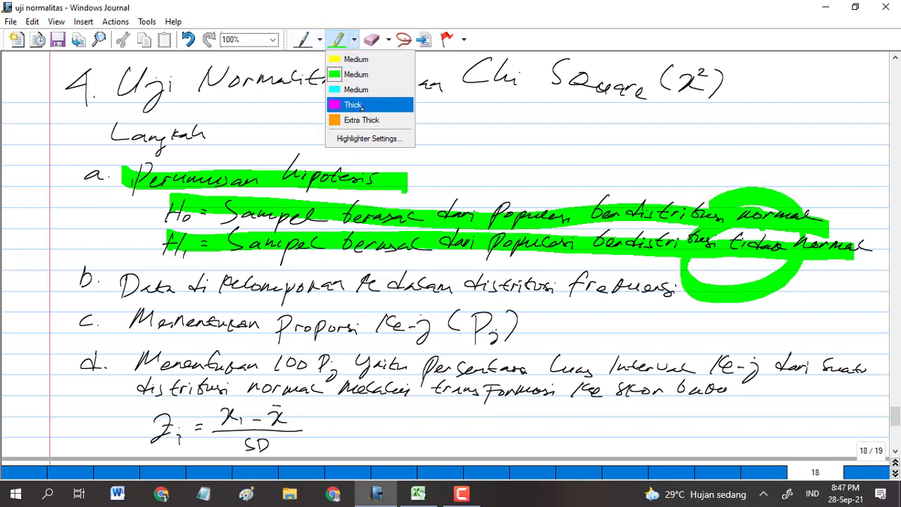
{"action": "left_click", "coordinate": [353, 104]}
{"action": "mouse_move", "coordinate": [740, 215]}
{"action": "left_mouse_down"}
{"action": "mouse_move", "coordinate": [774, 243]}
{"action": "mouse_move", "coordinate": [733, 207]}
{"action": "left_mouse_up"}
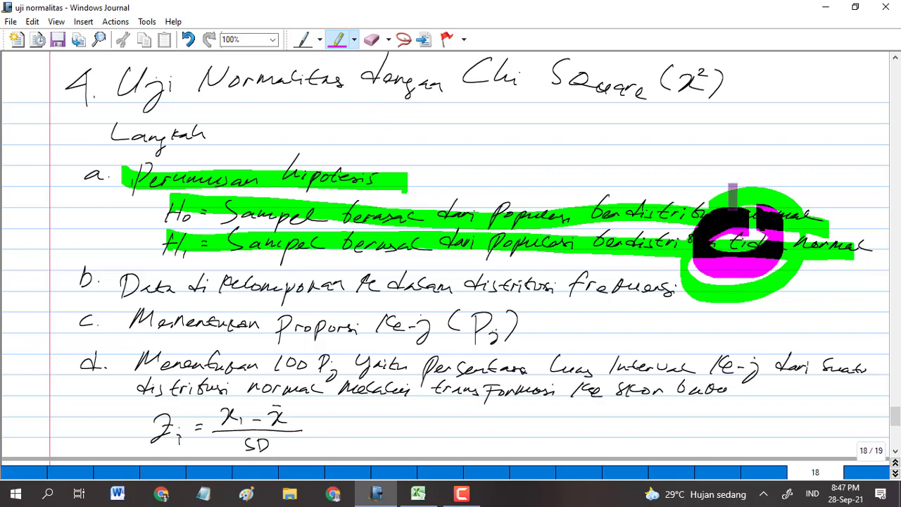
Step: Switch back to the medium green highlighter and undo all highlighting on the hypothesis section
{"action": "left_click", "coordinate": [354, 40]}
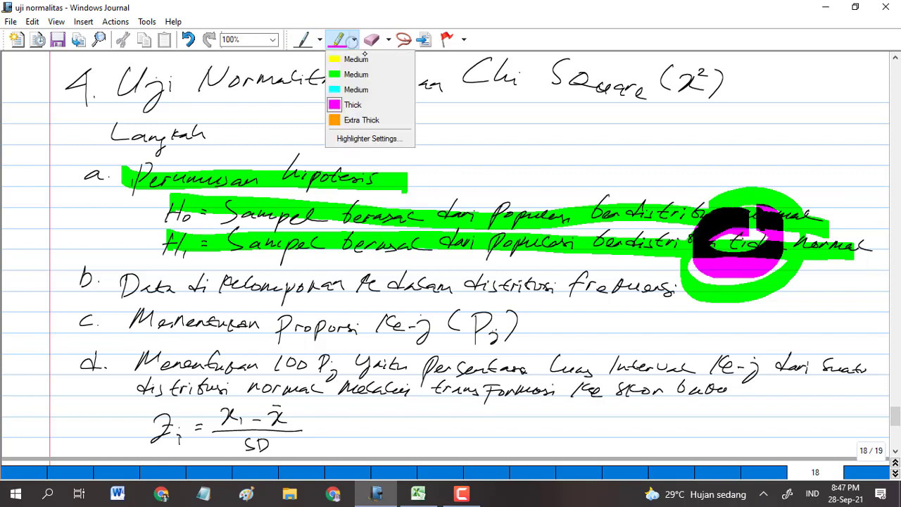
{"action": "left_click", "coordinate": [357, 73]}
{"action": "key", "text": "ctrl+z"}
{"action": "key", "text": "ctrl+z"}
{"action": "key", "text": "ctrl+z"}
{"action": "key", "text": "ctrl+z"}
{"action": "key", "text": "ctrl+z"}
{"action": "key", "text": "ctrl+z"}
{"action": "key", "text": "ctrl+z"}
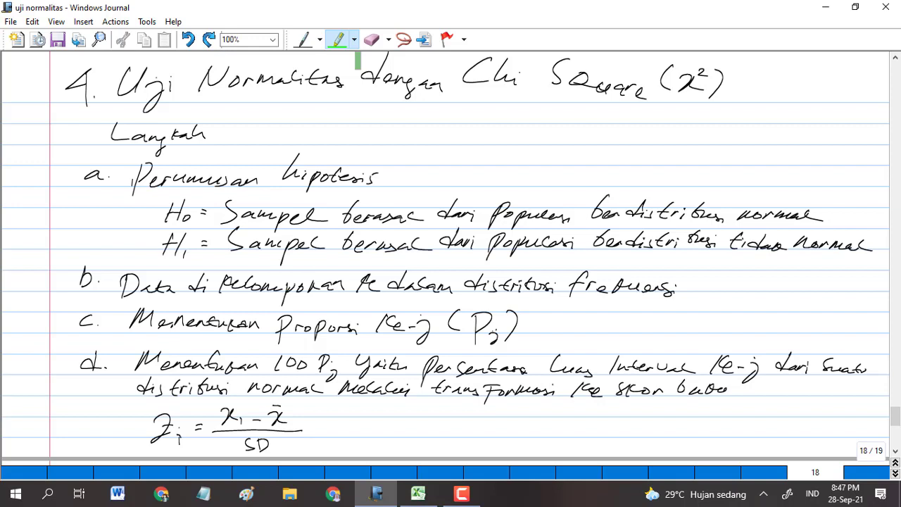
Step: Highlight items b and c in green with a circle around "Ke-j", and undo the marks on item c
{"action": "left_click_drag", "start_coordinate": [124, 286], "coordinate": [652, 292]}
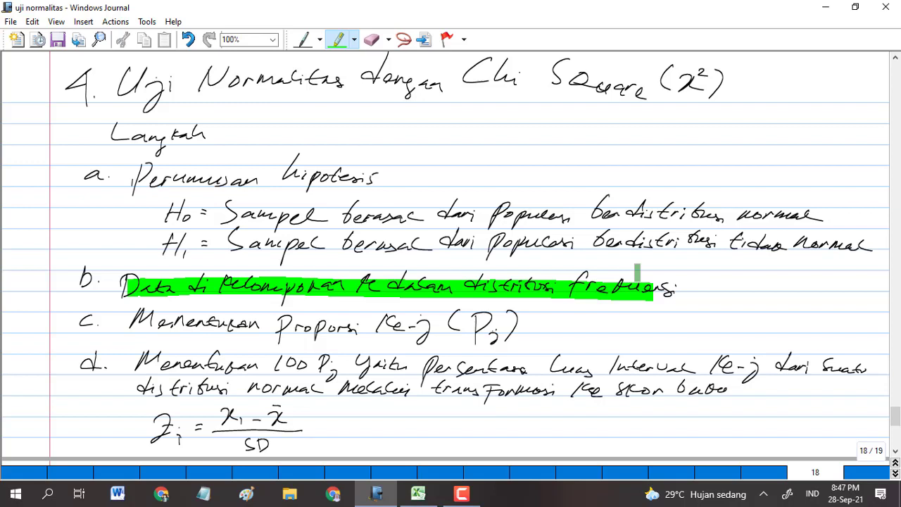
{"action": "left_click_drag", "start_coordinate": [126, 318], "coordinate": [362, 324]}
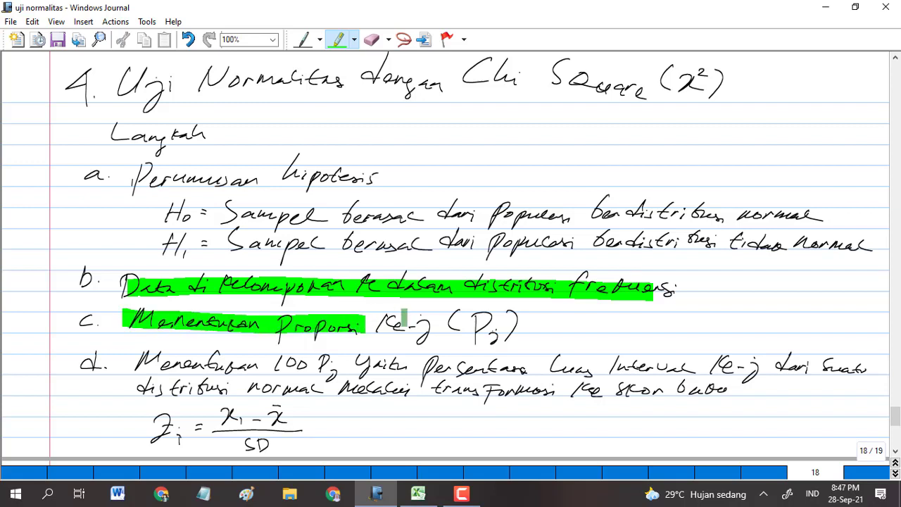
{"action": "mouse_move", "coordinate": [424, 306]}
{"action": "left_mouse_down"}
{"action": "mouse_move", "coordinate": [372, 309]}
{"action": "mouse_move", "coordinate": [460, 319]}
{"action": "mouse_move", "coordinate": [421, 307]}
{"action": "left_mouse_up"}
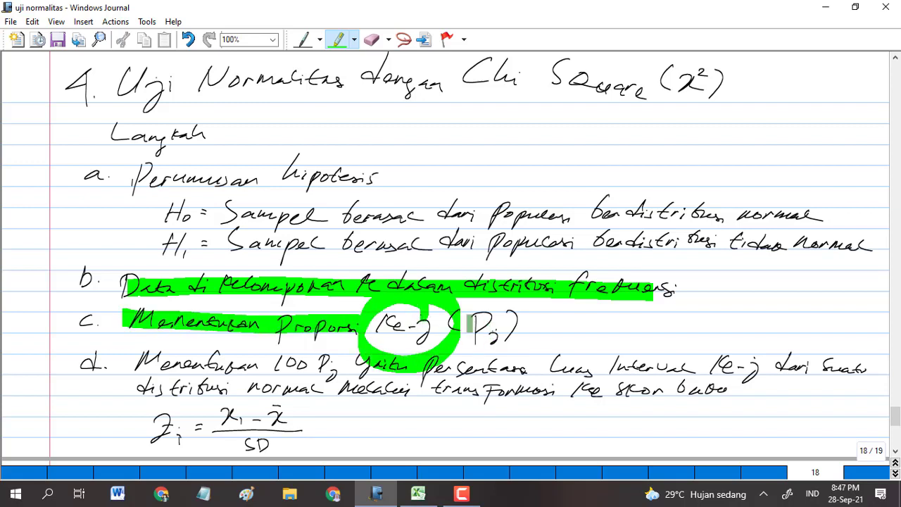
{"action": "key", "text": "ctrl+z"}
{"action": "key", "text": "ctrl+z"}
{"action": "key", "text": "ctrl+z"}
{"action": "key", "text": "ctrl+z"}
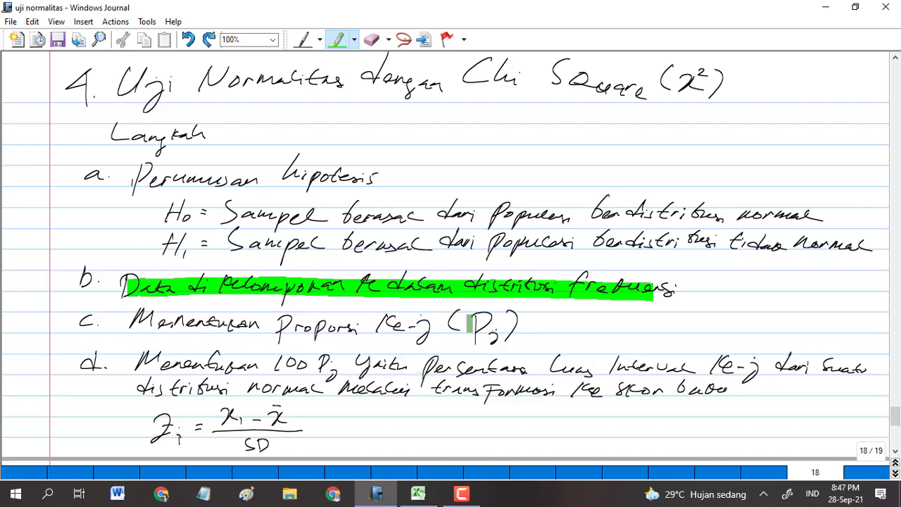
Step: Highlight the definition of 100 Pj in item d, from "Persentase luas interval" to "skor baku", and undo the highlighting
{"action": "scroll", "coordinate": [469, 324], "scroll_direction": "down", "scroll_amount": 3}
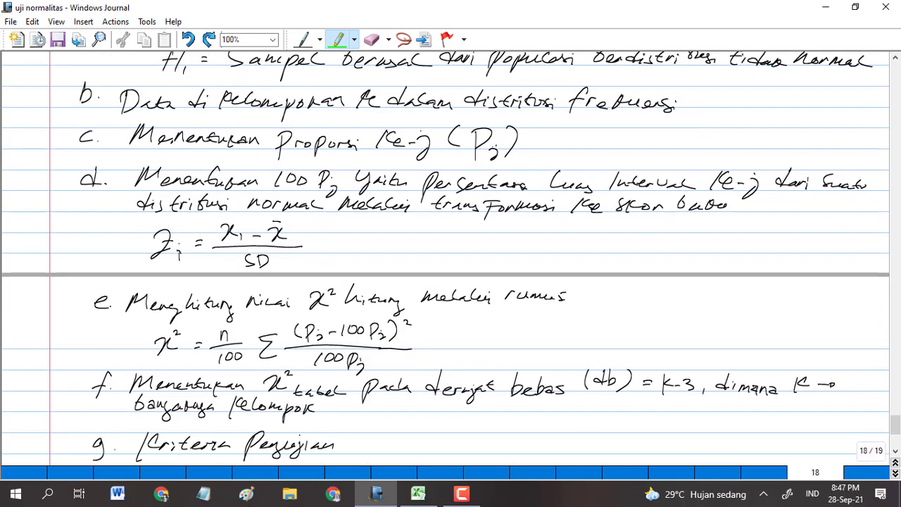
{"action": "scroll", "coordinate": [469, 324], "scroll_direction": "up", "scroll_amount": 1}
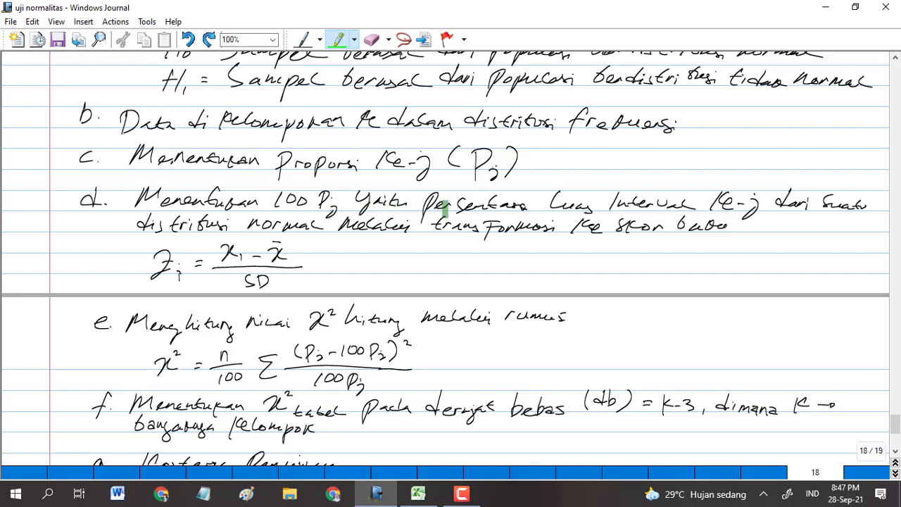
{"action": "left_click_drag", "start_coordinate": [425, 203], "coordinate": [862, 202]}
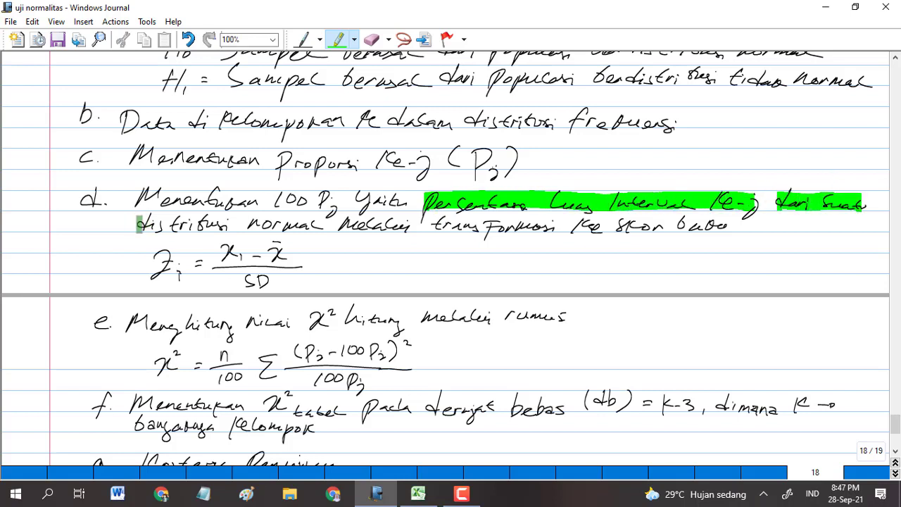
{"action": "left_click_drag", "start_coordinate": [138, 224], "coordinate": [648, 225]}
{"action": "left_click_drag", "start_coordinate": [672, 225], "coordinate": [727, 225]}
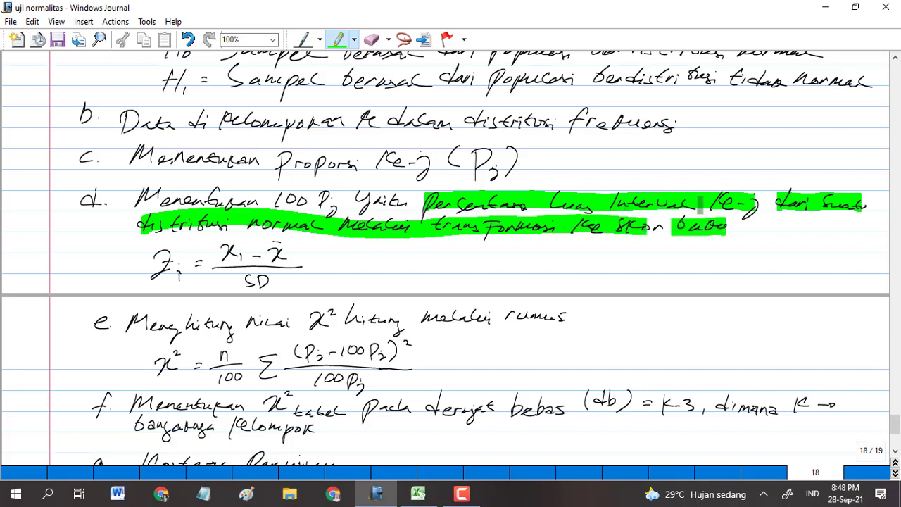
{"action": "key", "text": "ctrl+z"}
{"action": "key", "text": "ctrl+z"}
{"action": "key", "text": "ctrl+z"}
{"action": "key", "text": "ctrl+z"}
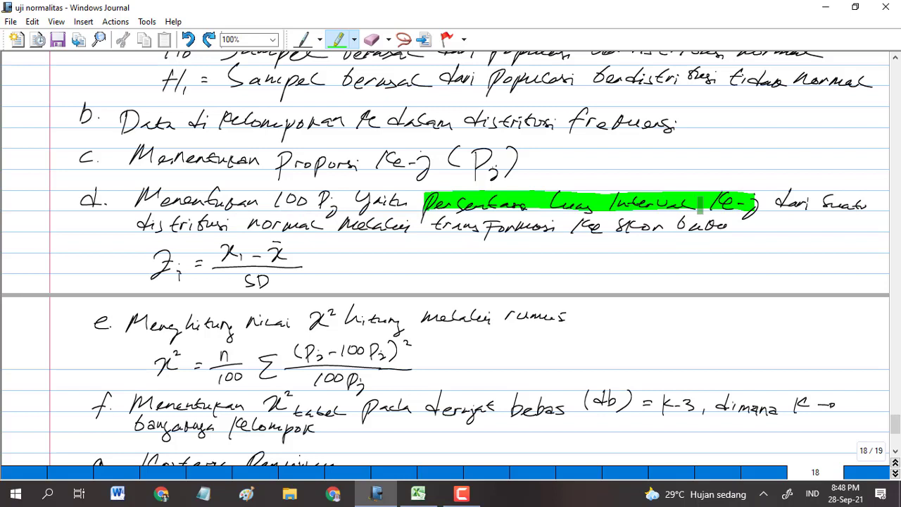
{"action": "key", "text": "ctrl+z"}
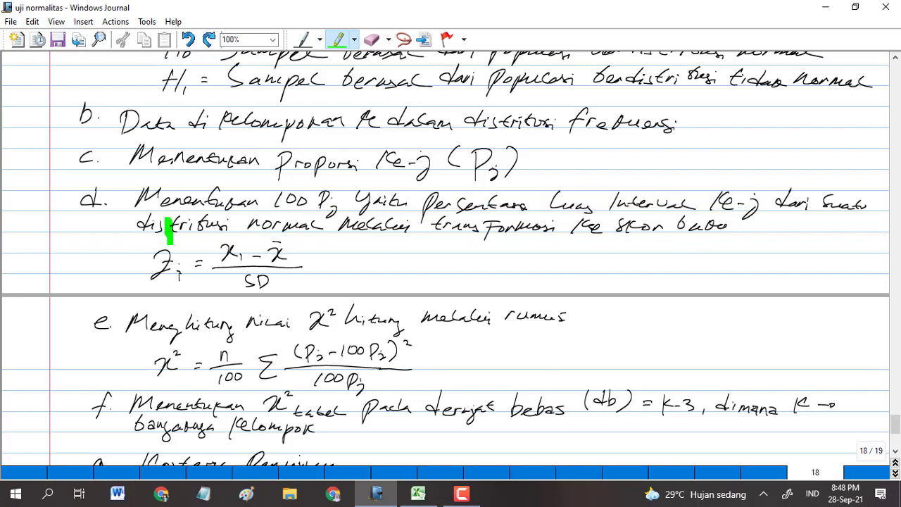
Step: Circle Zi and highlight both parts of its fraction in the item d formula, and undo these marks
{"action": "mouse_move", "coordinate": [170, 240]}
{"action": "left_mouse_down"}
{"action": "mouse_move", "coordinate": [203, 248]}
{"action": "mouse_move", "coordinate": [172, 224]}
{"action": "left_mouse_up"}
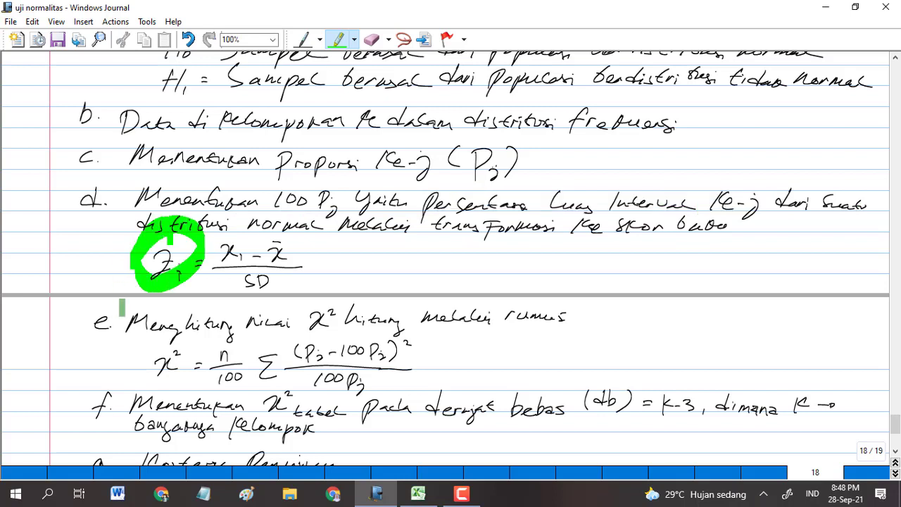
{"action": "left_click_drag", "start_coordinate": [210, 255], "coordinate": [329, 256]}
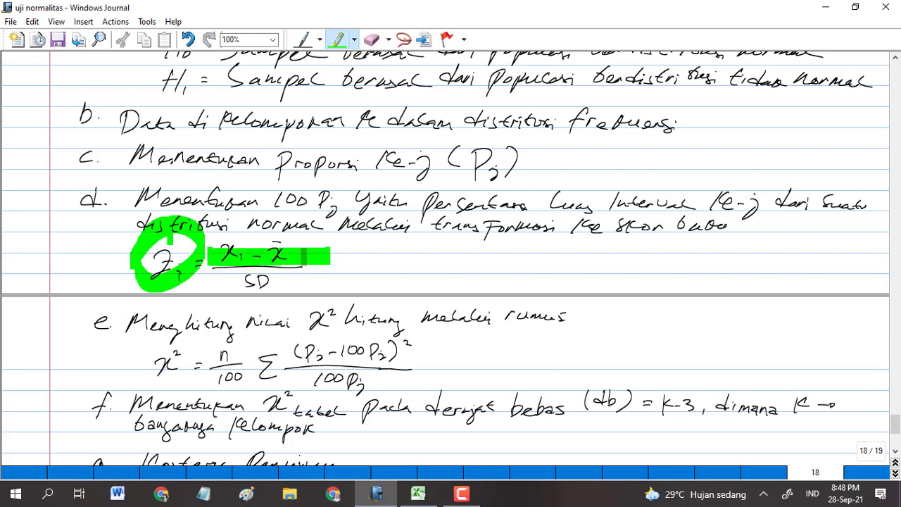
{"action": "left_click_drag", "start_coordinate": [183, 276], "coordinate": [330, 274]}
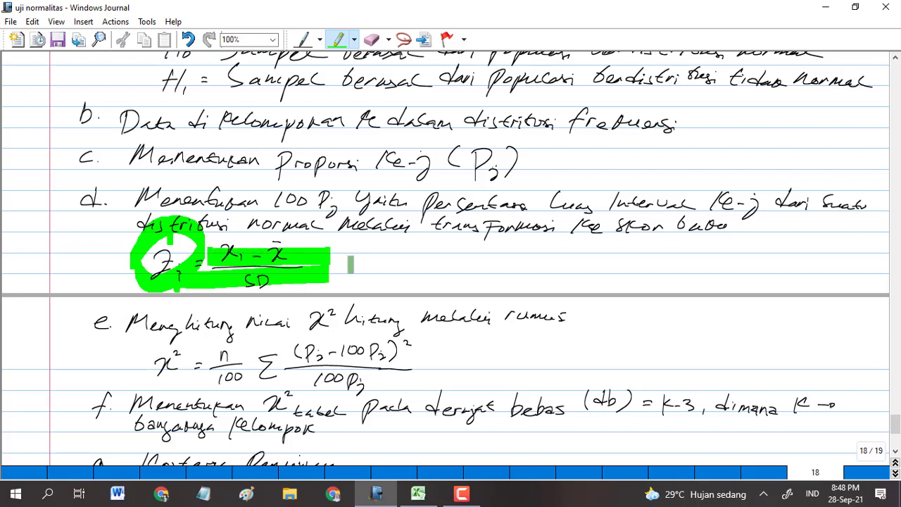
{"action": "key", "text": "ctrl+z"}
{"action": "key", "text": "ctrl+z"}
{"action": "key", "text": "ctrl+z"}
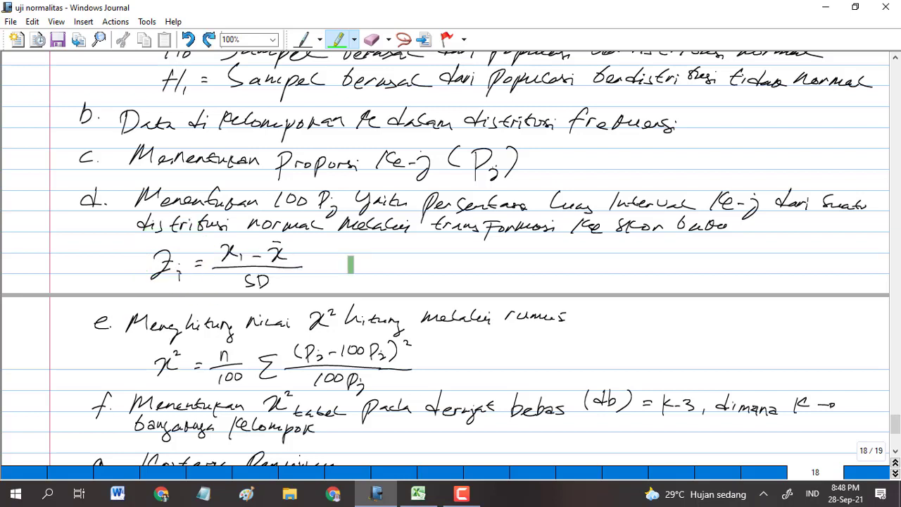
Step: Circle x² and highlight the rest of the chi-square formula in item e, and undo these marks
{"action": "scroll", "coordinate": [351, 264], "scroll_direction": "down", "scroll_amount": 5}
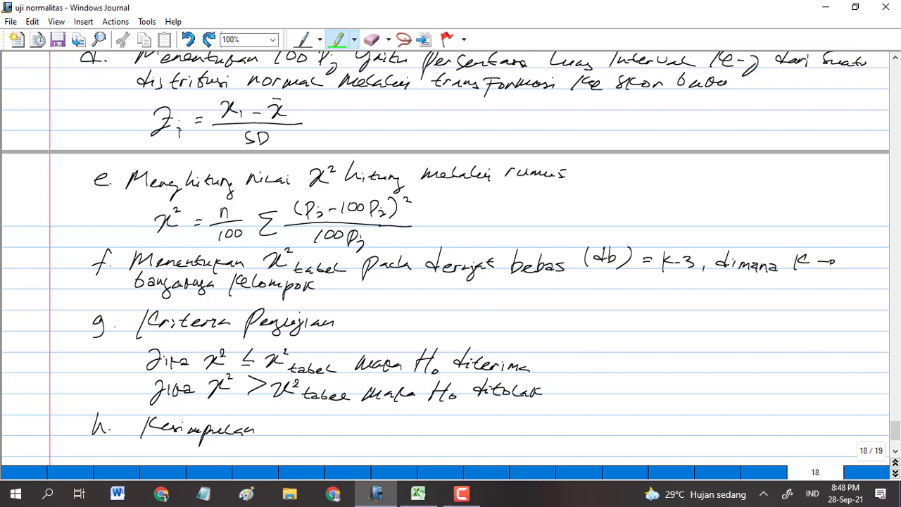
{"action": "mouse_move", "coordinate": [169, 208]}
{"action": "left_mouse_down"}
{"action": "mouse_move", "coordinate": [157, 232]}
{"action": "mouse_move", "coordinate": [184, 212]}
{"action": "mouse_move", "coordinate": [281, 235]}
{"action": "mouse_move", "coordinate": [290, 212]}
{"action": "mouse_move", "coordinate": [409, 210]}
{"action": "left_mouse_up"}
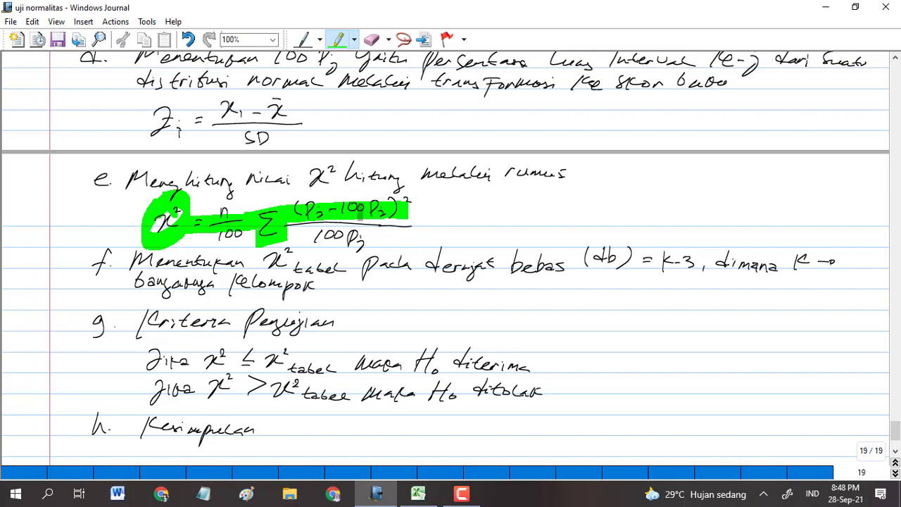
{"action": "left_click_drag", "start_coordinate": [297, 237], "coordinate": [387, 238]}
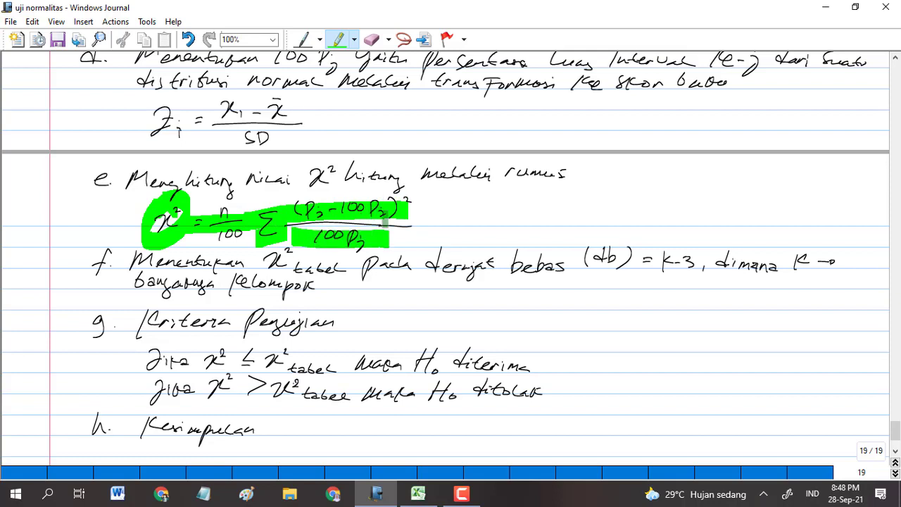
{"action": "key", "text": "ctrl+z"}
{"action": "key", "text": "ctrl+z"}
{"action": "key", "text": "ctrl+z"}
{"action": "key", "text": "ctrl+z"}
{"action": "key", "text": "ctrl+z"}
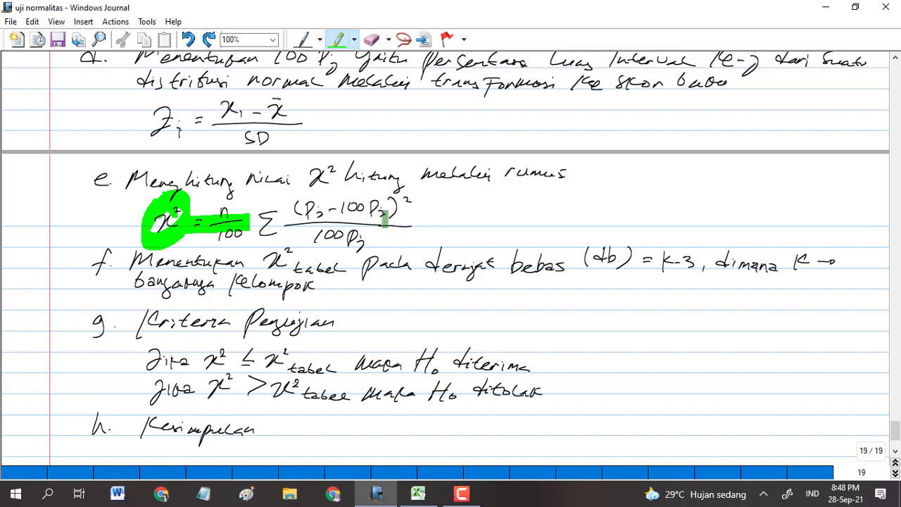
{"action": "key", "text": "ctrl+z"}
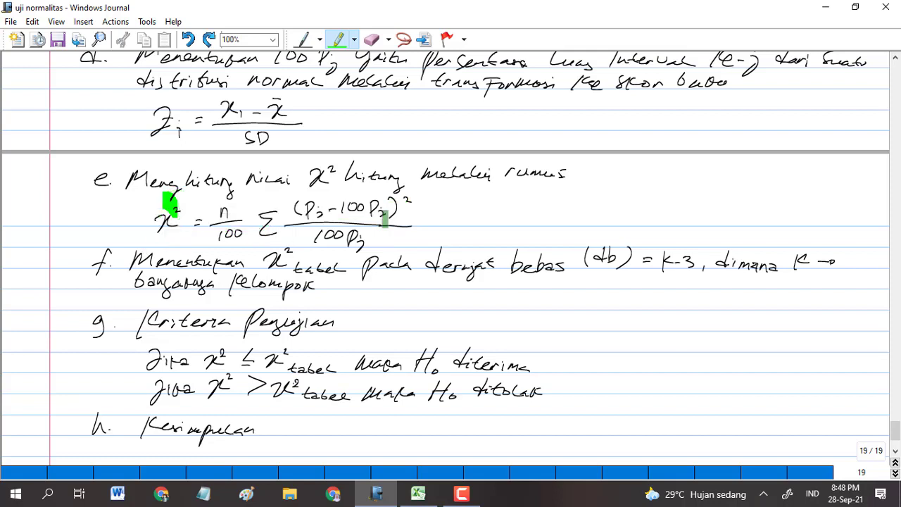
{"action": "key", "text": "ctrl+z"}
Step: Highlight both lines of item f about x² tabel and the degrees of freedom, and undo the highlighting
{"action": "left_click_drag", "start_coordinate": [136, 261], "coordinate": [845, 266]}
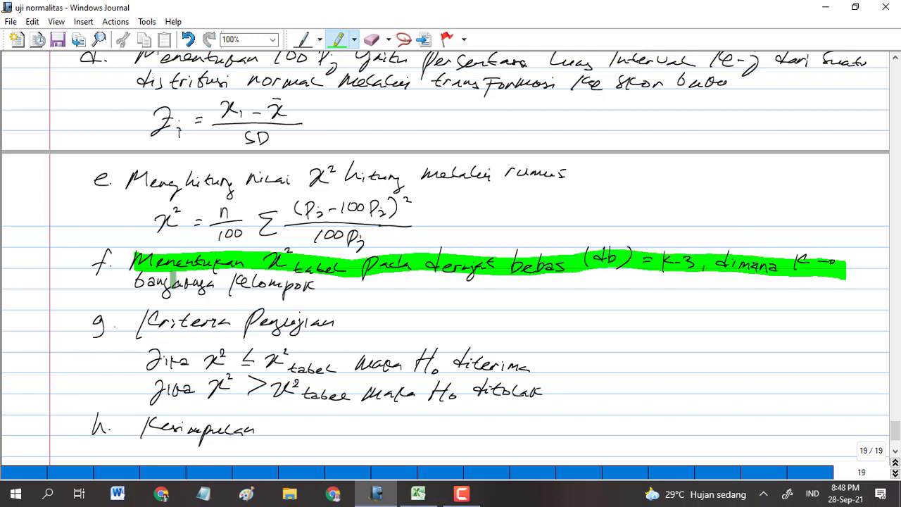
{"action": "left_click_drag", "start_coordinate": [135, 283], "coordinate": [351, 285]}
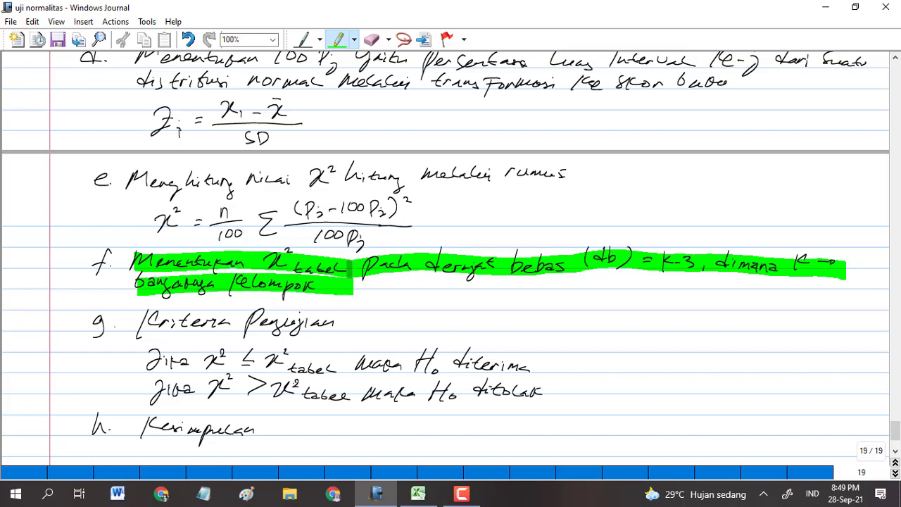
{"action": "key", "text": "ctrl+z"}
{"action": "key", "text": "ctrl+z"}
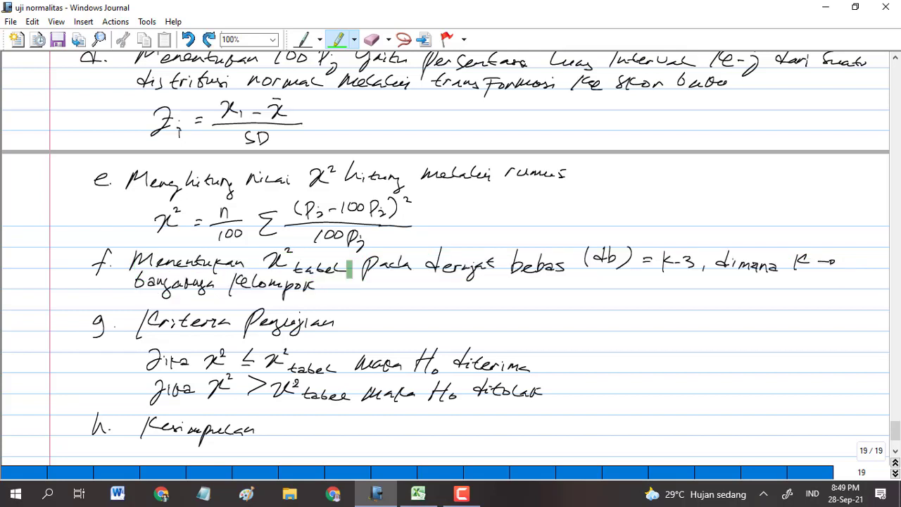
Step: Highlight the item g heading "Kriteria Pengujian" and its first criterion, circling x² and "H₀ diterima", and undo these marks
{"action": "scroll", "coordinate": [451, 254], "scroll_direction": "down", "scroll_amount": 3}
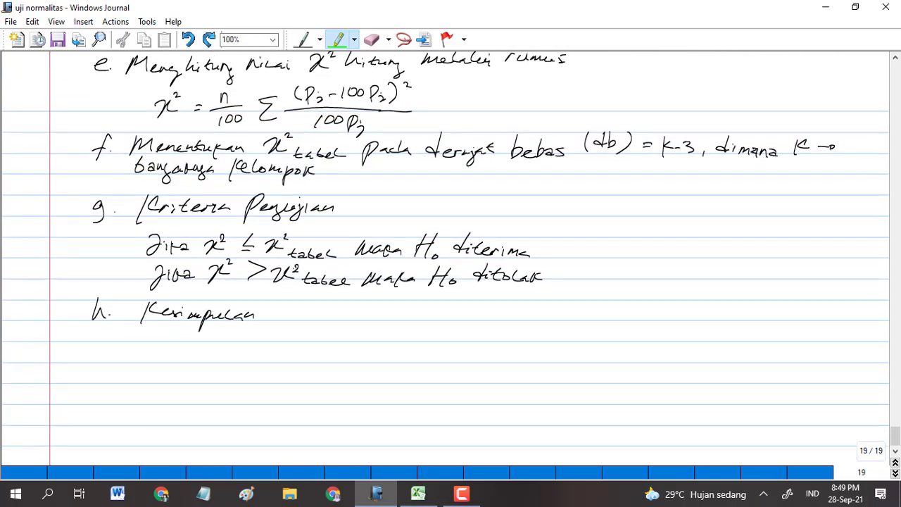
{"action": "left_click_drag", "start_coordinate": [117, 205], "coordinate": [353, 206]}
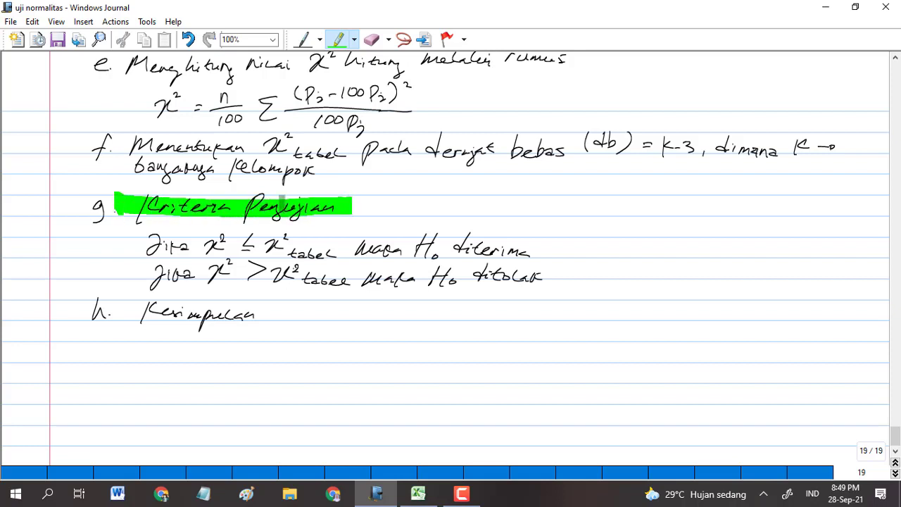
{"action": "mouse_move", "coordinate": [133, 248]}
{"action": "left_mouse_down"}
{"action": "mouse_move", "coordinate": [222, 247]}
{"action": "mouse_move", "coordinate": [221, 220]}
{"action": "mouse_move", "coordinate": [238, 267]}
{"action": "mouse_move", "coordinate": [239, 224]}
{"action": "left_mouse_up"}
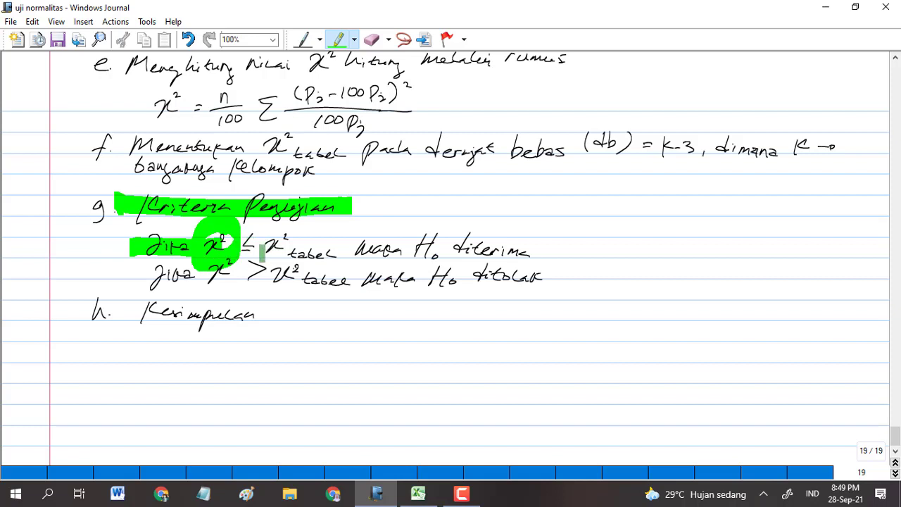
{"action": "mouse_move", "coordinate": [247, 246]}
{"action": "left_mouse_down"}
{"action": "mouse_move", "coordinate": [522, 251]}
{"action": "mouse_move", "coordinate": [426, 217]}
{"action": "mouse_move", "coordinate": [535, 269]}
{"action": "mouse_move", "coordinate": [509, 231]}
{"action": "left_mouse_up"}
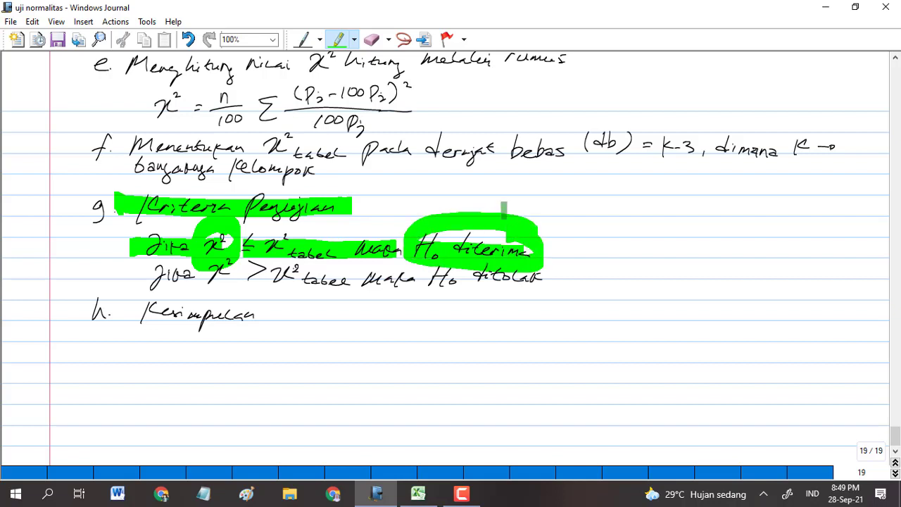
{"action": "key", "text": "ctrl+z"}
{"action": "key", "text": "ctrl+z"}
{"action": "key", "text": "ctrl+z"}
{"action": "key", "text": "ctrl+z"}
{"action": "key", "text": "ctrl+z"}
{"action": "key", "text": "ctrl+z"}
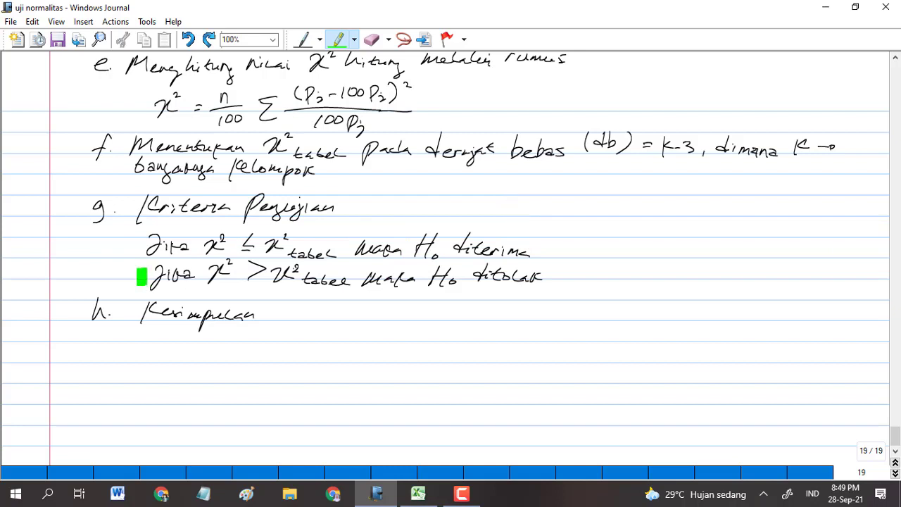
Step: Highlight "Jika x² > x² tabel" and "H₀ ditolak" in the second criterion of item g, and undo the highlighting
{"action": "mouse_move", "coordinate": [141, 276]}
{"action": "left_mouse_down"}
{"action": "mouse_move", "coordinate": [244, 268]}
{"action": "mouse_move", "coordinate": [360, 276]}
{"action": "left_mouse_up"}
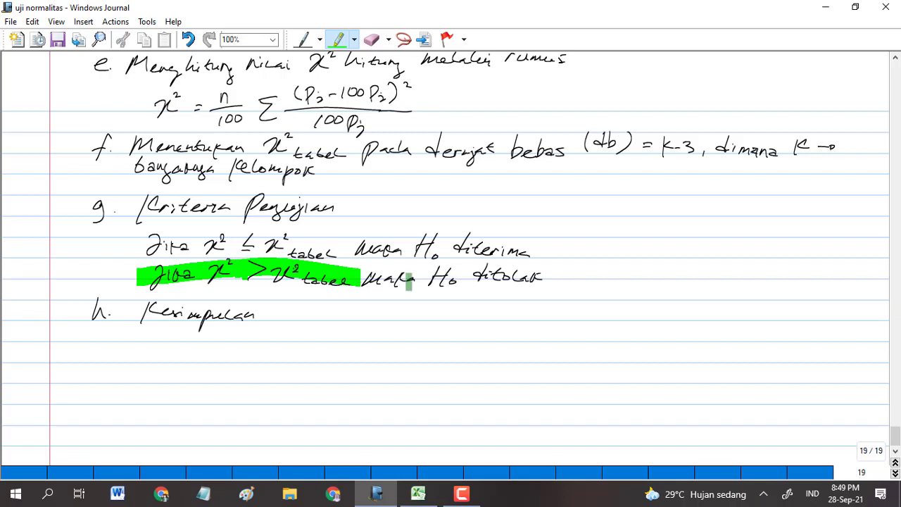
{"action": "left_click_drag", "start_coordinate": [430, 277], "coordinate": [551, 274]}
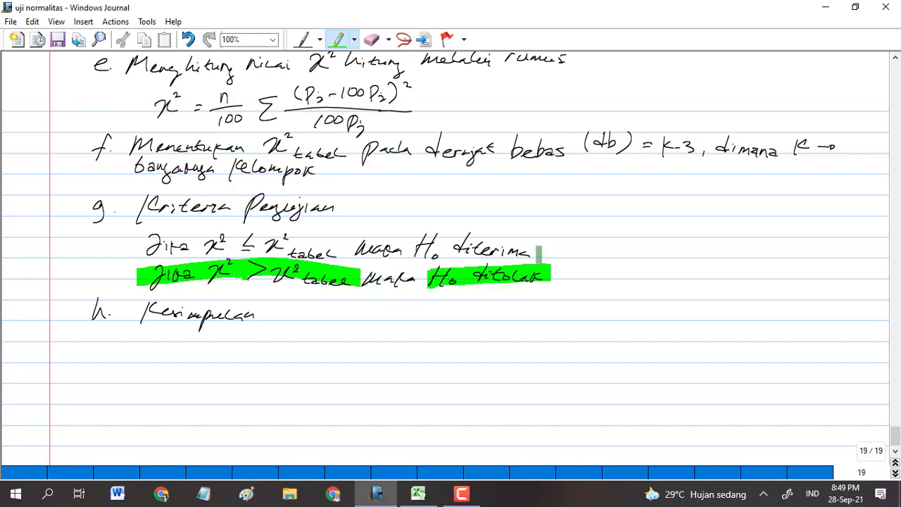
{"action": "key", "text": "ctrl+z"}
{"action": "key", "text": "ctrl+z"}
{"action": "key", "text": "ctrl+z"}
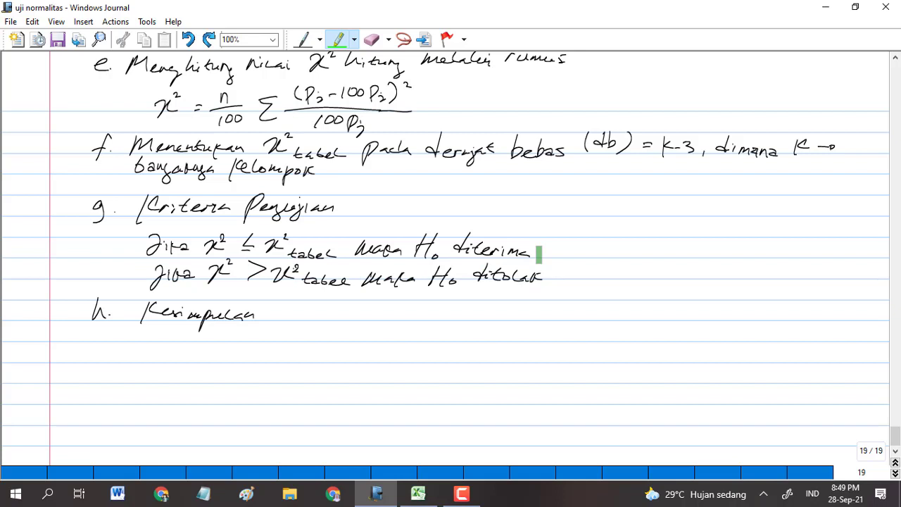
Step: Handwrite "x² ≤ x² tabel" followed by an arrow under Kesimpulan in item h, adding a new page after page 19
{"action": "left_click", "coordinate": [304, 39]}
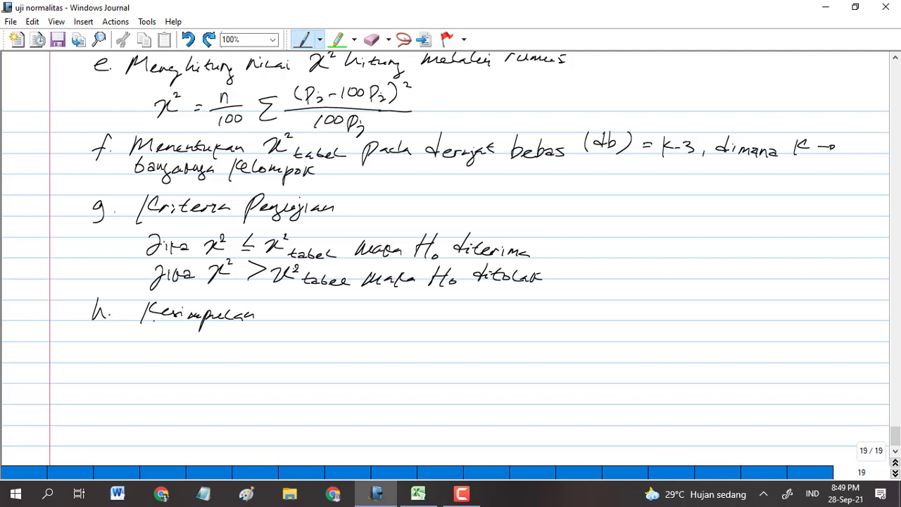
{"action": "left_click_drag", "start_coordinate": [151, 345], "coordinate": [195, 335]}
{"action": "scroll", "coordinate": [451, 239], "scroll_direction": "up", "scroll_amount": 1}
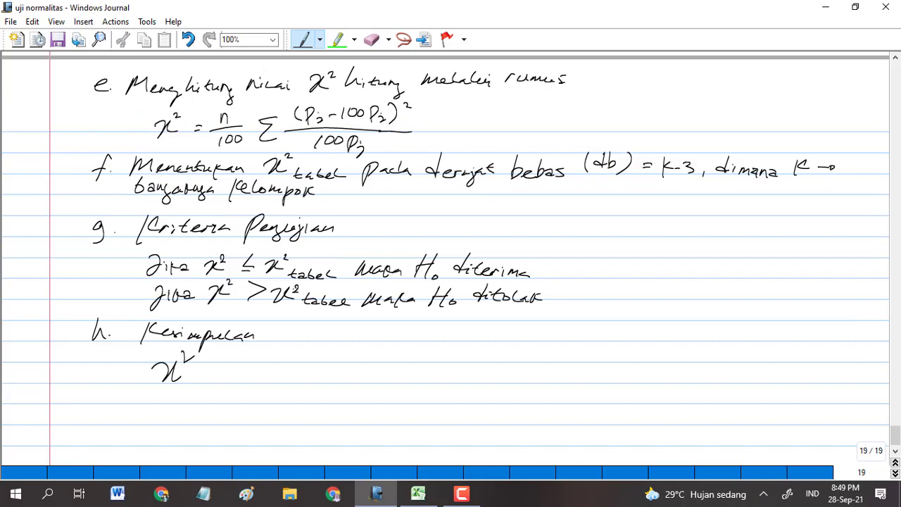
{"action": "left_click", "coordinate": [895, 474]}
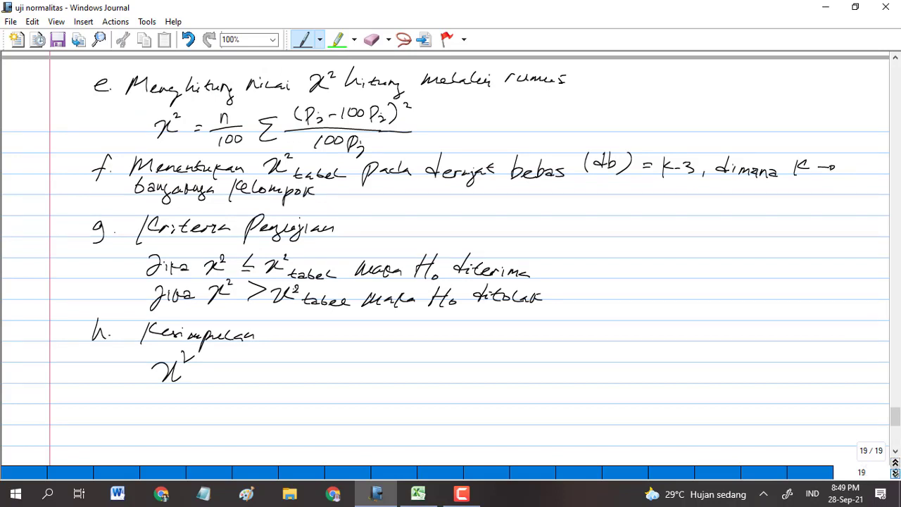
{"action": "scroll", "coordinate": [445, 257], "scroll_direction": "up", "scroll_amount": 5}
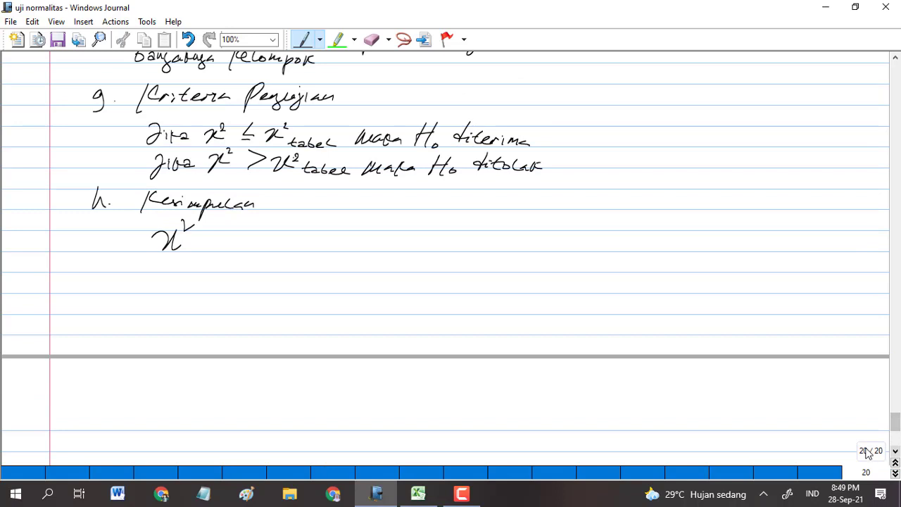
{"action": "left_click_drag", "start_coordinate": [218, 226], "coordinate": [217, 235]}
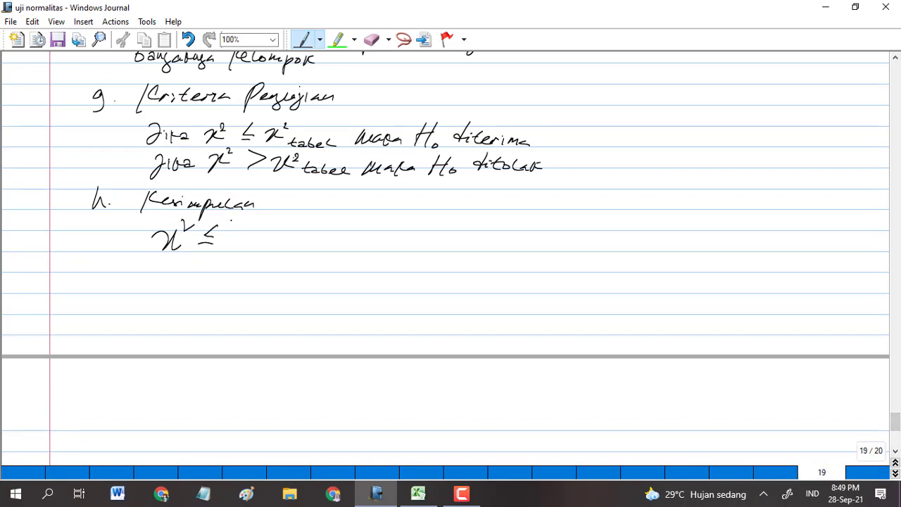
{"action": "mouse_move", "coordinate": [228, 233]}
{"action": "left_mouse_down"}
{"action": "mouse_move", "coordinate": [236, 227]}
{"action": "mouse_move", "coordinate": [241, 238]}
{"action": "left_mouse_up"}
{"action": "mouse_move", "coordinate": [249, 221]}
{"action": "left_mouse_down"}
{"action": "mouse_move", "coordinate": [244, 234]}
{"action": "mouse_move", "coordinate": [254, 235]}
{"action": "left_mouse_up"}
{"action": "mouse_move", "coordinate": [255, 217]}
{"action": "left_mouse_down"}
{"action": "mouse_move", "coordinate": [270, 241]}
{"action": "mouse_move", "coordinate": [298, 238]}
{"action": "left_mouse_up"}
{"action": "mouse_move", "coordinate": [304, 227]}
{"action": "left_mouse_down"}
{"action": "mouse_move", "coordinate": [309, 241]}
{"action": "mouse_move", "coordinate": [367, 240]}
{"action": "left_mouse_up"}
Step: Handwrite "Sampel berasal dari populasi berdistribusi normal" after the arrow of the first conclusion, continuing onto a second line
{"action": "mouse_move", "coordinate": [412, 221]}
{"action": "left_mouse_down"}
{"action": "mouse_move", "coordinate": [394, 227]}
{"action": "mouse_move", "coordinate": [408, 241]}
{"action": "left_mouse_up"}
{"action": "left_click_drag", "start_coordinate": [409, 231], "coordinate": [434, 235]}
{"action": "left_click_drag", "start_coordinate": [441, 228], "coordinate": [441, 256]}
{"action": "left_click_drag", "start_coordinate": [441, 232], "coordinate": [558, 227]}
{"action": "left_click", "coordinate": [489, 219]}
{"action": "mouse_move", "coordinate": [582, 210]}
{"action": "left_mouse_down"}
{"action": "mouse_move", "coordinate": [579, 233]}
{"action": "mouse_move", "coordinate": [568, 232]}
{"action": "left_mouse_up"}
{"action": "left_click_drag", "start_coordinate": [569, 233], "coordinate": [593, 225]}
{"action": "mouse_move", "coordinate": [596, 214]}
{"action": "left_mouse_down"}
{"action": "mouse_move", "coordinate": [613, 266]}
{"action": "mouse_move", "coordinate": [620, 227]}
{"action": "left_mouse_up"}
{"action": "left_click_drag", "start_coordinate": [628, 214], "coordinate": [644, 239]}
{"action": "left_click_drag", "start_coordinate": [641, 215], "coordinate": [665, 224]}
{"action": "mouse_move", "coordinate": [663, 214]}
{"action": "left_mouse_down"}
{"action": "mouse_move", "coordinate": [707, 230]}
{"action": "mouse_move", "coordinate": [742, 211]}
{"action": "mouse_move", "coordinate": [751, 231]}
{"action": "mouse_move", "coordinate": [768, 208]}
{"action": "mouse_move", "coordinate": [775, 227]}
{"action": "mouse_move", "coordinate": [807, 224]}
{"action": "left_mouse_up"}
{"action": "left_click_drag", "start_coordinate": [496, 251], "coordinate": [592, 246]}
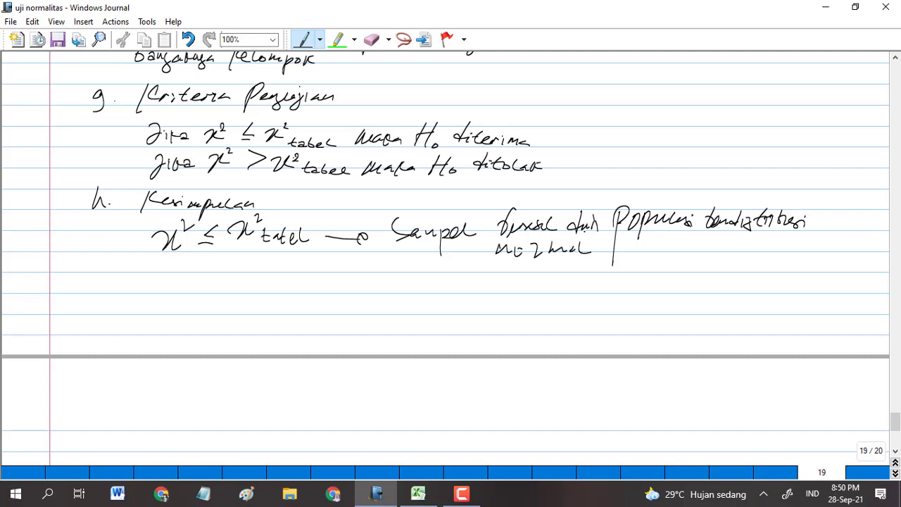
Step: Handwrite "x² > x² tabel" followed by an arrow below the first conclusion
{"action": "left_click_drag", "start_coordinate": [157, 276], "coordinate": [204, 279]}
{"action": "key", "text": "ctrl+z"}
{"action": "mouse_move", "coordinate": [211, 267]}
{"action": "left_mouse_down"}
{"action": "mouse_move", "coordinate": [236, 276]}
{"action": "mouse_move", "coordinate": [207, 297]}
{"action": "left_mouse_up"}
{"action": "mouse_move", "coordinate": [251, 271]}
{"action": "left_mouse_down"}
{"action": "mouse_move", "coordinate": [258, 279]}
{"action": "mouse_move", "coordinate": [283, 272]}
{"action": "mouse_move", "coordinate": [288, 295]}
{"action": "left_mouse_up"}
{"action": "left_click", "coordinate": [294, 285]}
{"action": "left_click_drag", "start_coordinate": [282, 289], "coordinate": [310, 294]}
{"action": "left_click_drag", "start_coordinate": [310, 290], "coordinate": [369, 285]}
{"action": "left_click_drag", "start_coordinate": [362, 278], "coordinate": [370, 290]}
Step: Handwrite "Sampel berasal dari populasi berdistribusi tidak normal" after the arrow of the second conclusion, continuing onto a second line
{"action": "mouse_move", "coordinate": [417, 258]}
{"action": "left_mouse_down"}
{"action": "mouse_move", "coordinate": [406, 284]}
{"action": "mouse_move", "coordinate": [445, 279]}
{"action": "left_mouse_up"}
{"action": "mouse_move", "coordinate": [455, 276]}
{"action": "left_mouse_down"}
{"action": "mouse_move", "coordinate": [455, 300]}
{"action": "mouse_move", "coordinate": [473, 277]}
{"action": "mouse_move", "coordinate": [511, 290]}
{"action": "left_mouse_up"}
{"action": "left_click_drag", "start_coordinate": [504, 283], "coordinate": [562, 280]}
{"action": "mouse_move", "coordinate": [568, 266]}
{"action": "left_mouse_down"}
{"action": "mouse_move", "coordinate": [579, 280]}
{"action": "mouse_move", "coordinate": [610, 259]}
{"action": "mouse_move", "coordinate": [593, 283]}
{"action": "left_mouse_up"}
{"action": "mouse_move", "coordinate": [611, 277]}
{"action": "left_mouse_down"}
{"action": "mouse_move", "coordinate": [649, 294]}
{"action": "mouse_move", "coordinate": [649, 279]}
{"action": "mouse_move", "coordinate": [707, 281]}
{"action": "left_mouse_up"}
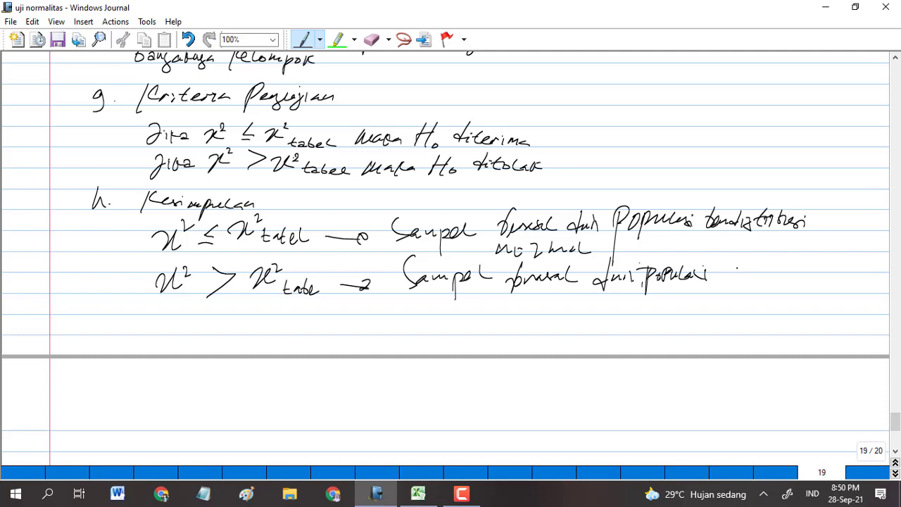
{"action": "mouse_move", "coordinate": [719, 262]}
{"action": "left_mouse_down"}
{"action": "mouse_move", "coordinate": [716, 281]}
{"action": "mouse_move", "coordinate": [748, 261]}
{"action": "mouse_move", "coordinate": [761, 276]}
{"action": "mouse_move", "coordinate": [797, 275]}
{"action": "left_mouse_up"}
{"action": "left_click_drag", "start_coordinate": [797, 270], "coordinate": [810, 275]}
{"action": "left_click", "coordinate": [806, 238]}
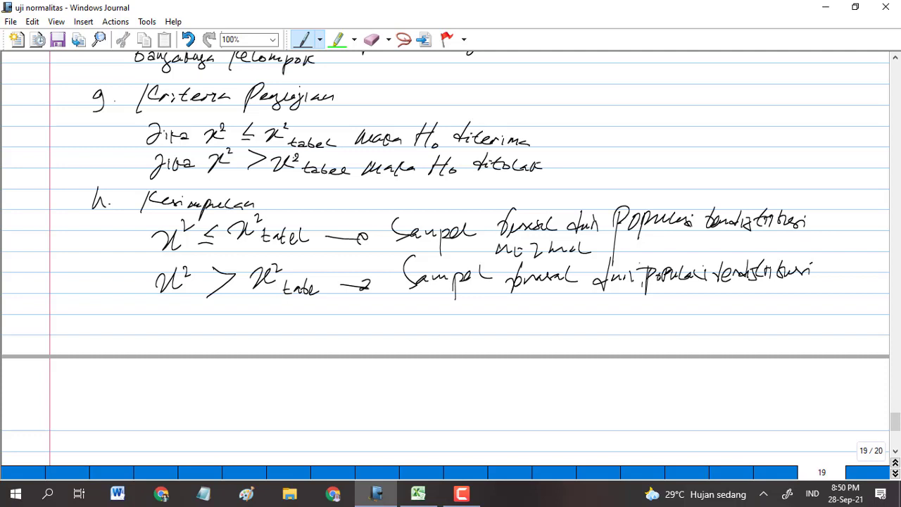
{"action": "mouse_move", "coordinate": [409, 299]}
{"action": "left_mouse_down"}
{"action": "mouse_move", "coordinate": [407, 319]}
{"action": "mouse_move", "coordinate": [414, 309]}
{"action": "left_mouse_up"}
{"action": "left_click_drag", "start_coordinate": [413, 309], "coordinate": [424, 317]}
{"action": "mouse_move", "coordinate": [447, 307]}
{"action": "left_mouse_down"}
{"action": "mouse_move", "coordinate": [442, 314]}
{"action": "mouse_move", "coordinate": [543, 313]}
{"action": "left_mouse_up"}
{"action": "left_click", "coordinate": [550, 314]}
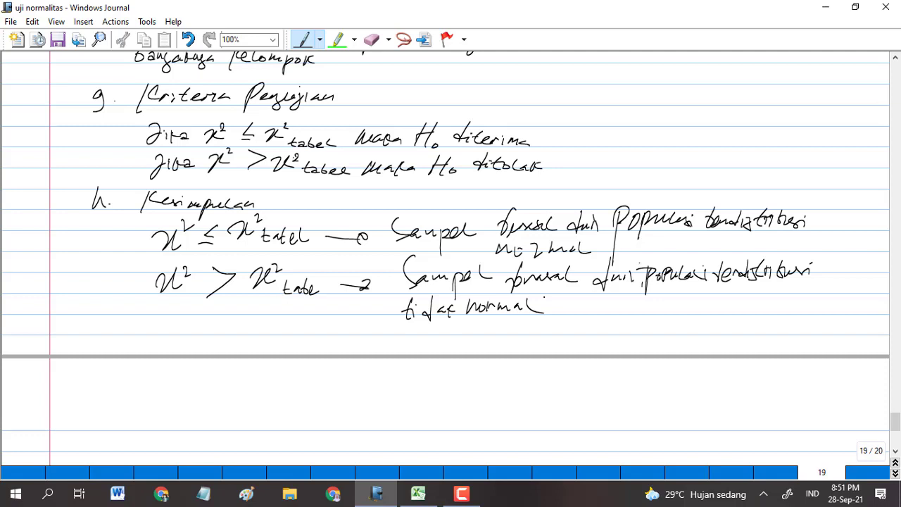
Step: Switch to the "Tabel 7 chi" workbook in Excel and go to the table title in cell A1 of sheet Tabel 7.5
{"action": "scroll", "coordinate": [445, 258], "scroll_direction": "down", "scroll_amount": 5}
{"action": "scroll", "coordinate": [445, 257], "scroll_direction": "up", "scroll_amount": 2}
{"action": "scroll", "coordinate": [445, 258], "scroll_direction": "down", "scroll_amount": 1}
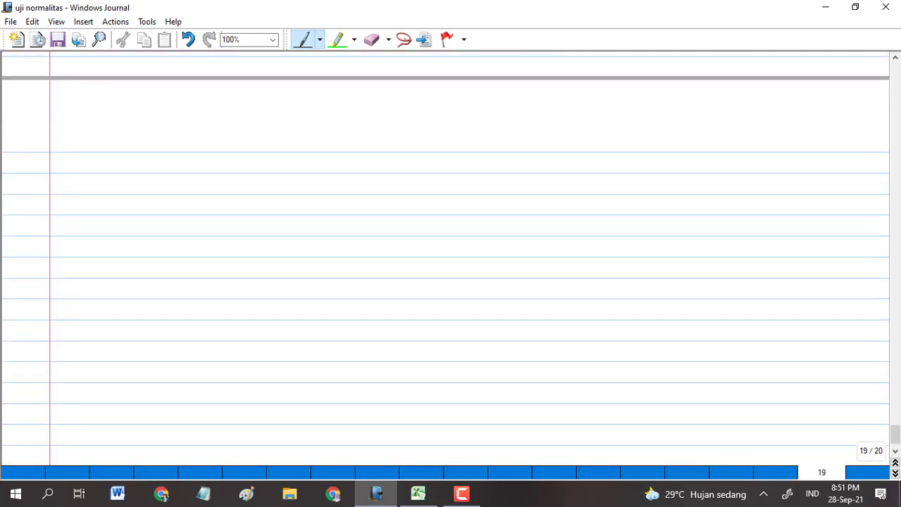
{"action": "left_click", "coordinate": [419, 494]}
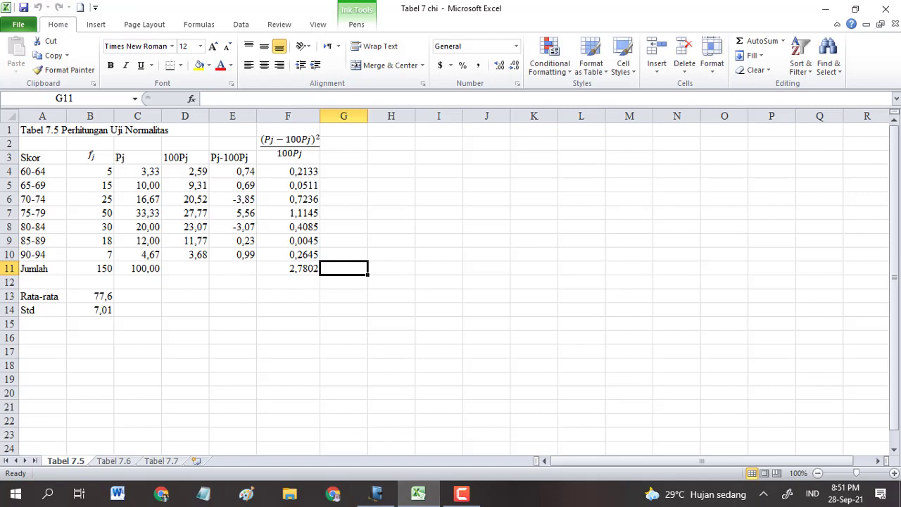
{"action": "left_click", "coordinate": [233, 269]}
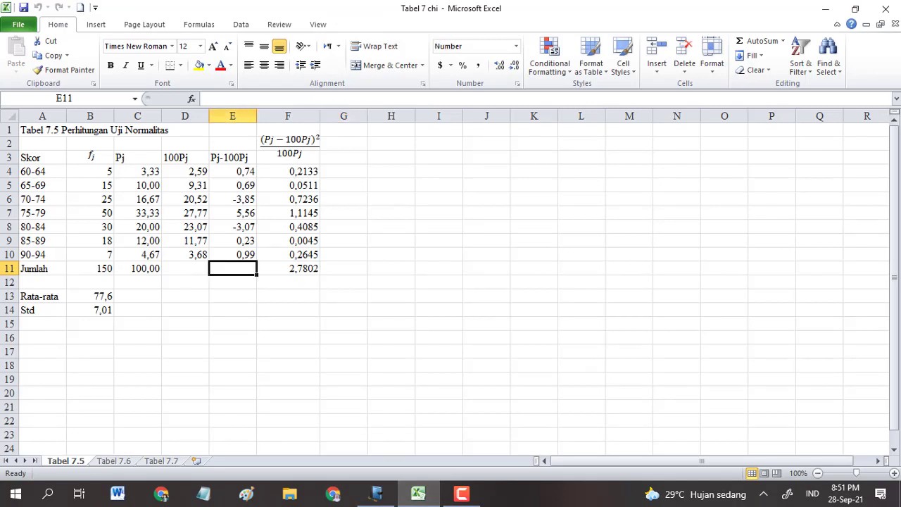
{"action": "key", "text": "Left"}
{"action": "key", "text": "Left"}
{"action": "key", "text": "Left"}
{"action": "key", "text": "Left"}
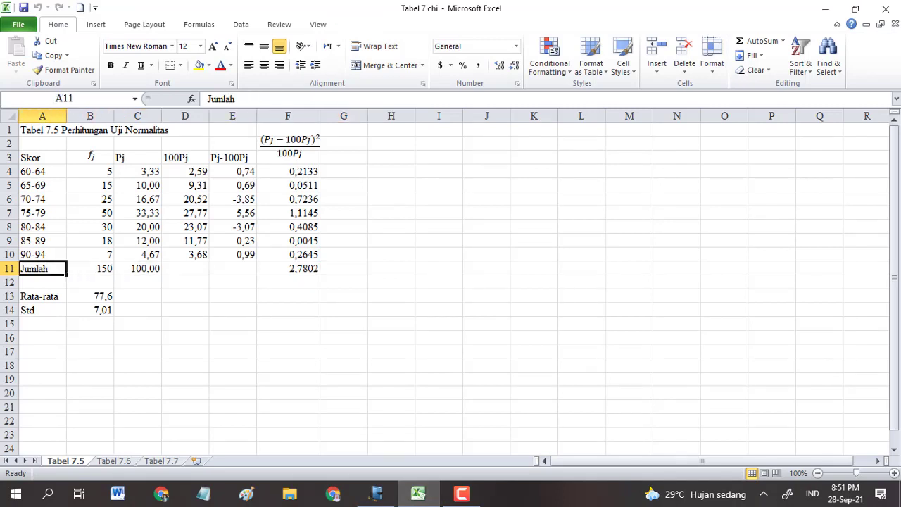
{"action": "key", "text": "Up"}
{"action": "key", "text": "Up"}
{"action": "key", "text": "Up"}
{"action": "key", "text": "Up"}
{"action": "key", "text": "Up"}
{"action": "key", "text": "Up"}
{"action": "key", "text": "Up"}
{"action": "key", "text": "Up"}
{"action": "key", "text": "Up"}
{"action": "key", "text": "Up"}
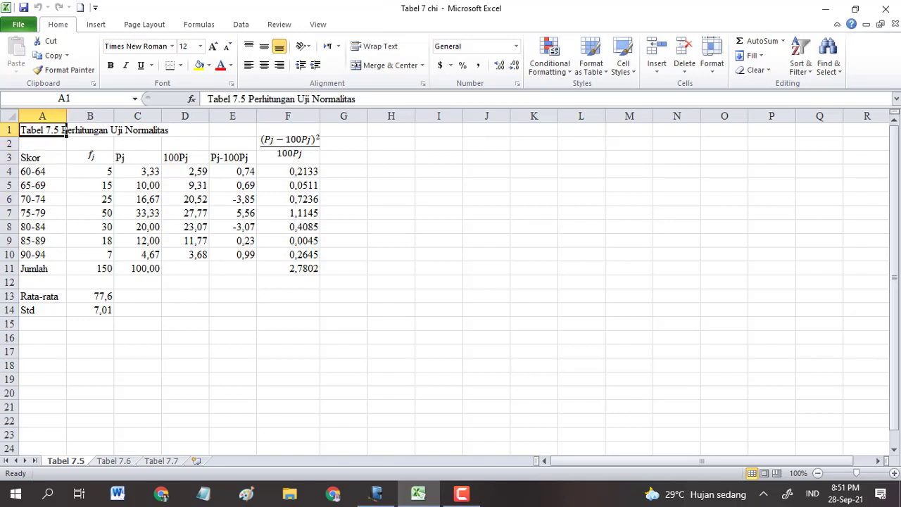
Step: Insert a blank row above the Tabel 7.5 title and select its first cell, A1
{"action": "right_click", "coordinate": [11, 131]}
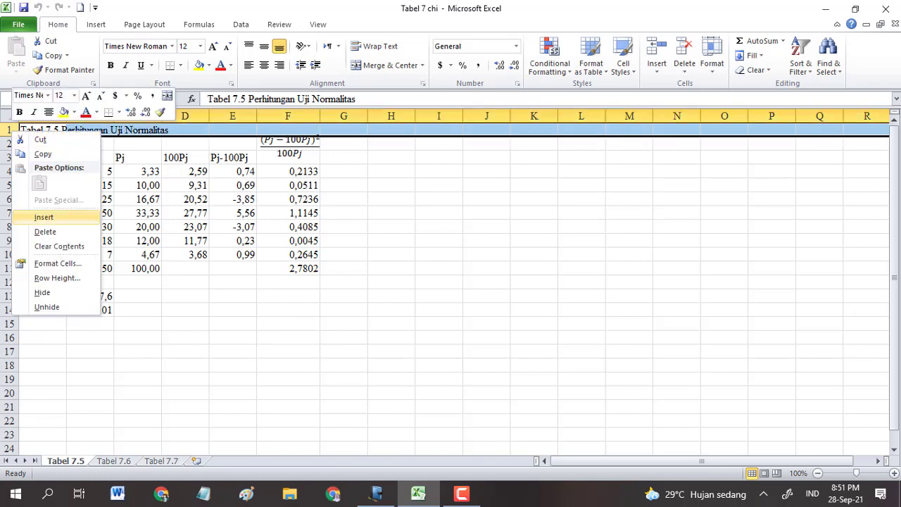
{"action": "key", "text": "Return"}
{"action": "left_click", "coordinate": [42, 130]}
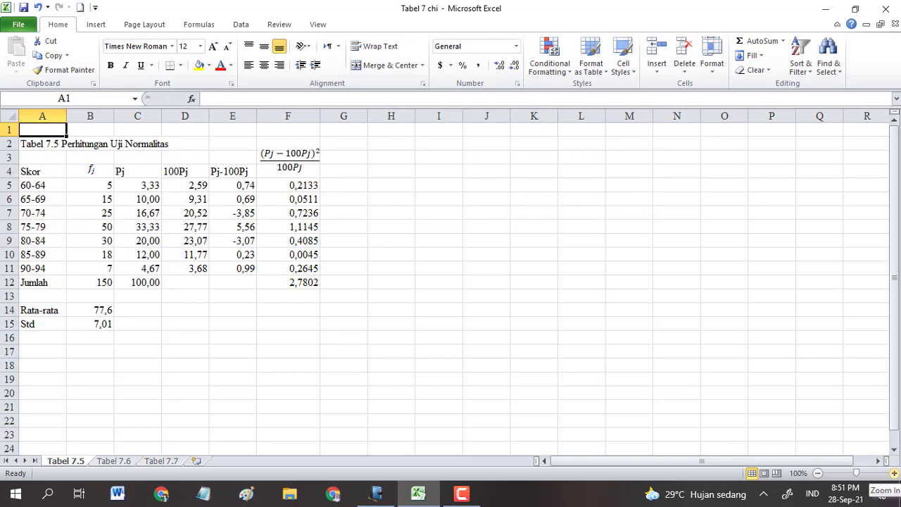
Step: Enter the heading "Perhitungan uji normalitas 150 skor hasil ujian statistika dengan menggunakan Chi- Square" in cell A1 of sheet Tabel 7.5
{"action": "left_click", "coordinate": [894, 473]}
{"action": "left_click", "coordinate": [894, 473]}
{"action": "left_click", "coordinate": [894, 473]}
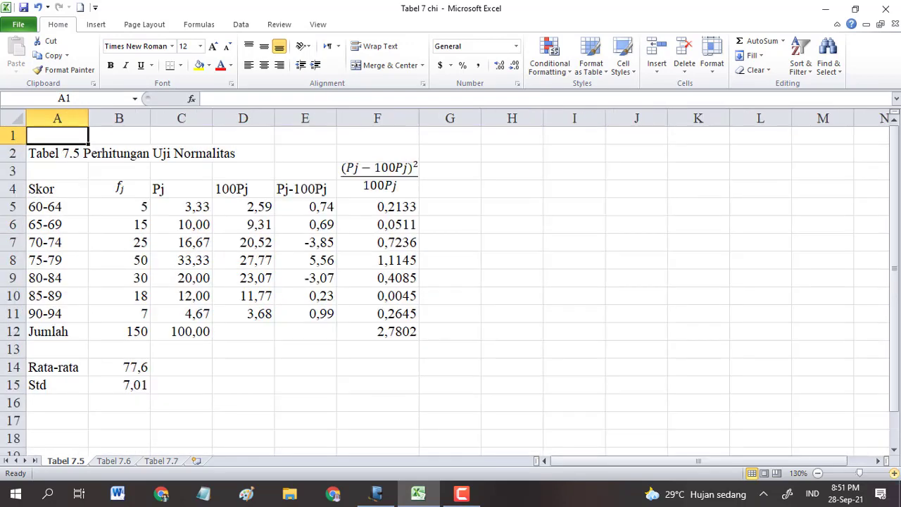
{"action": "type", "text": "Per"}
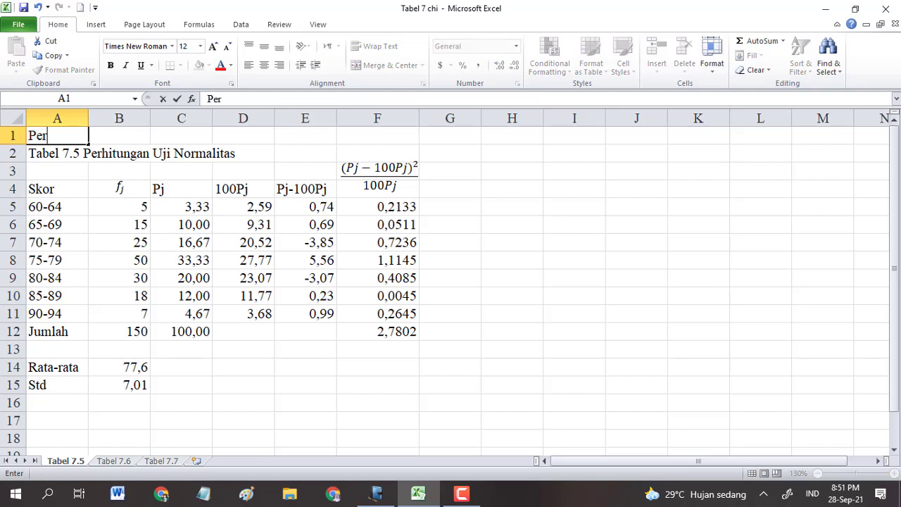
{"action": "type", "text": "hitunga"}
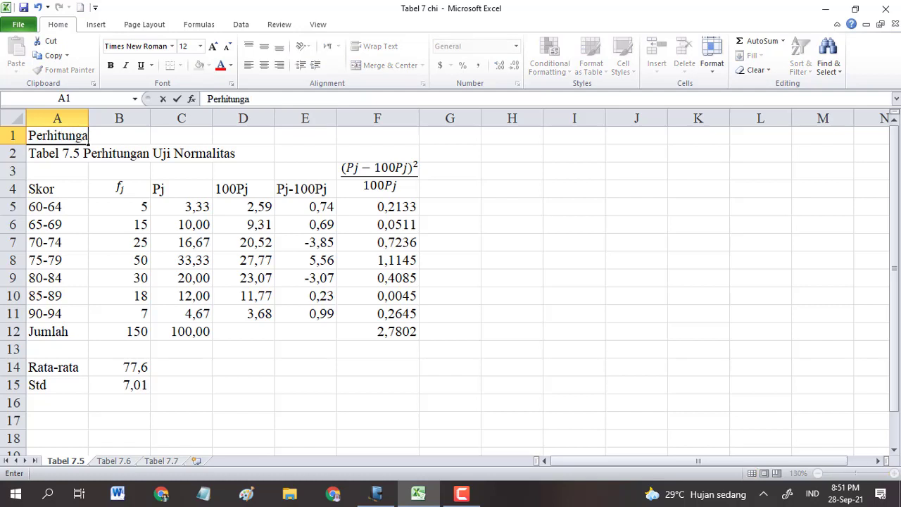
{"action": "type", "text": "n uji nor"}
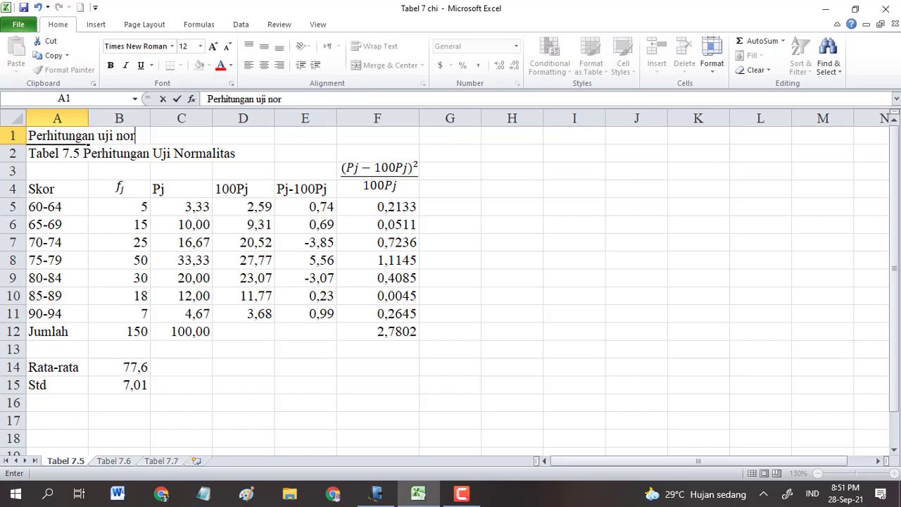
{"action": "type", "text": "malita"}
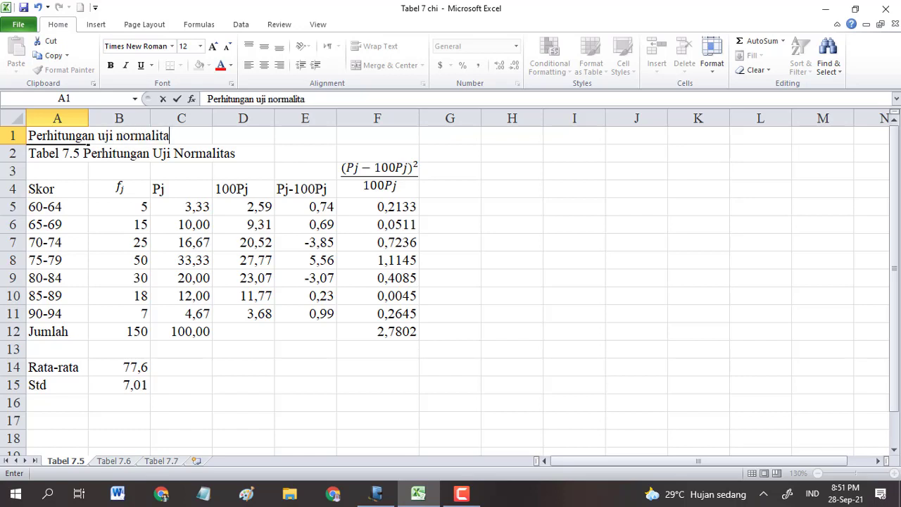
{"action": "type", "text": "s 150 sko"}
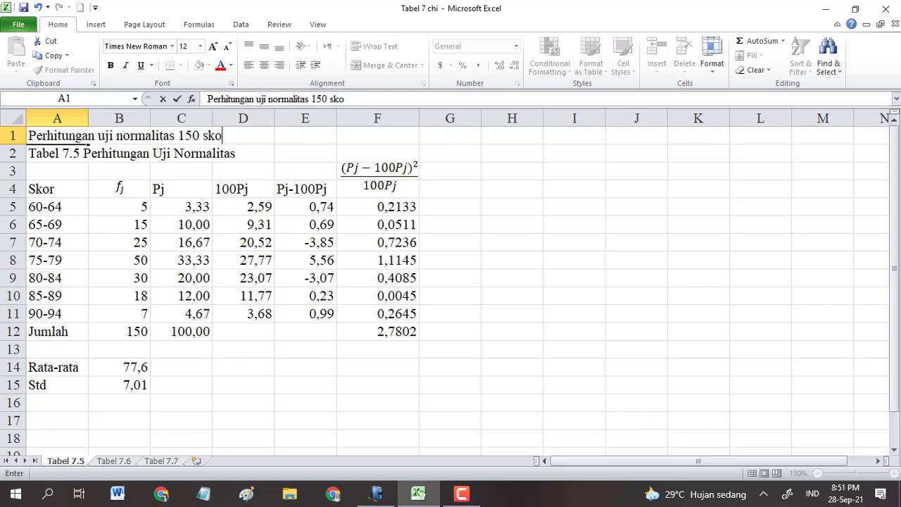
{"action": "type", "text": "r hasil uj"}
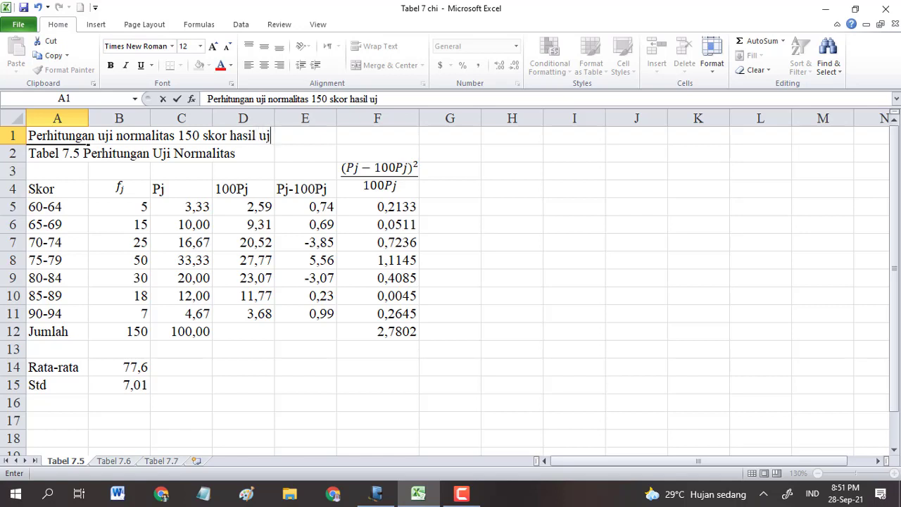
{"action": "type", "text": "ian stat"}
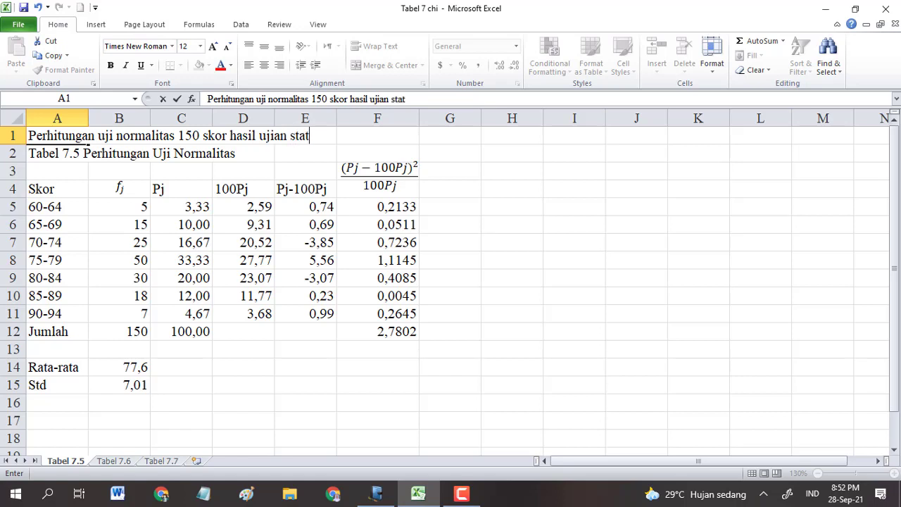
{"action": "type", "text": "istika den"}
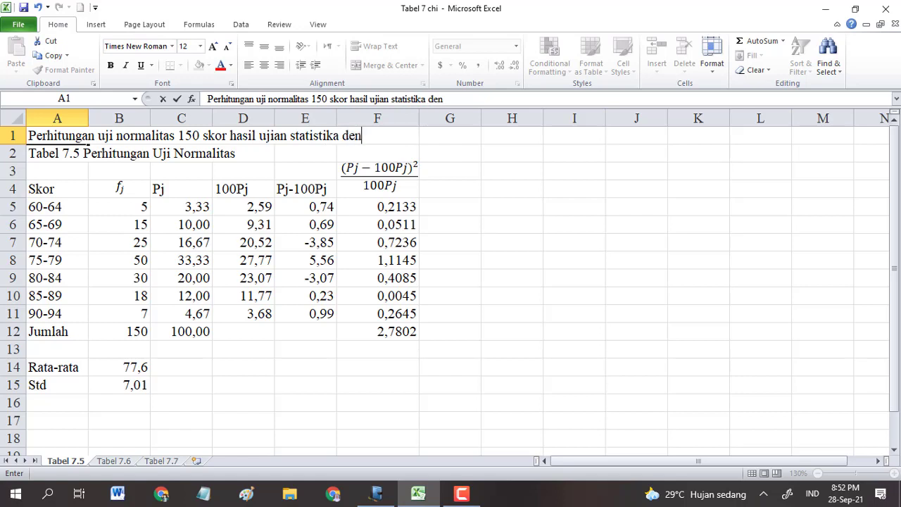
{"action": "type", "text": "gan me"}
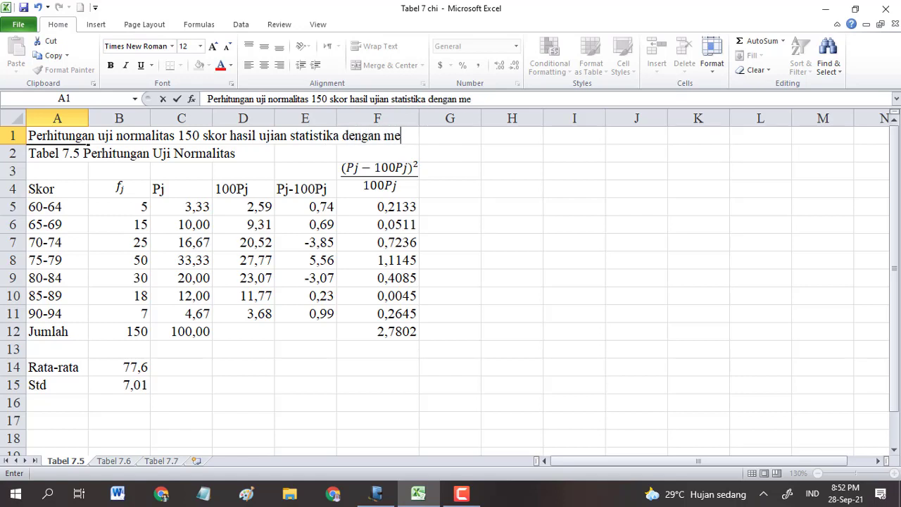
{"action": "type", "text": "nggunakan "}
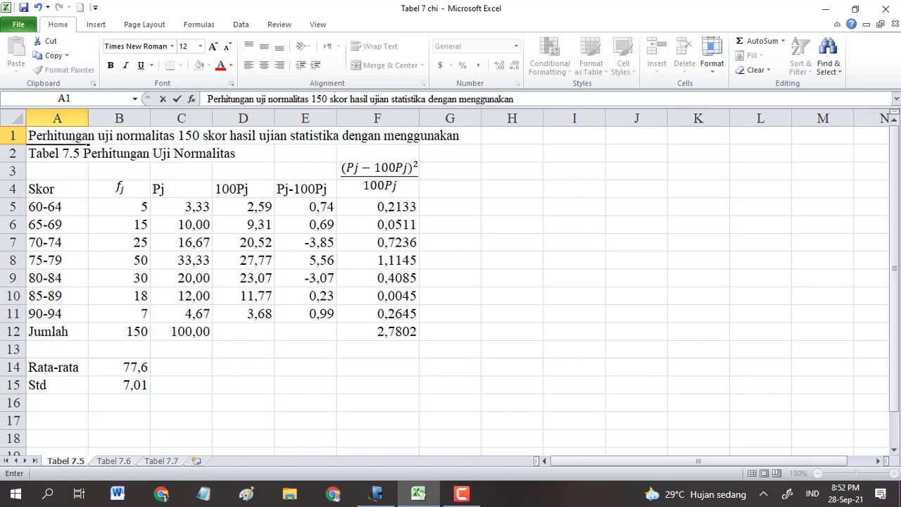
{"action": "type", "text": "Chi- Square"}
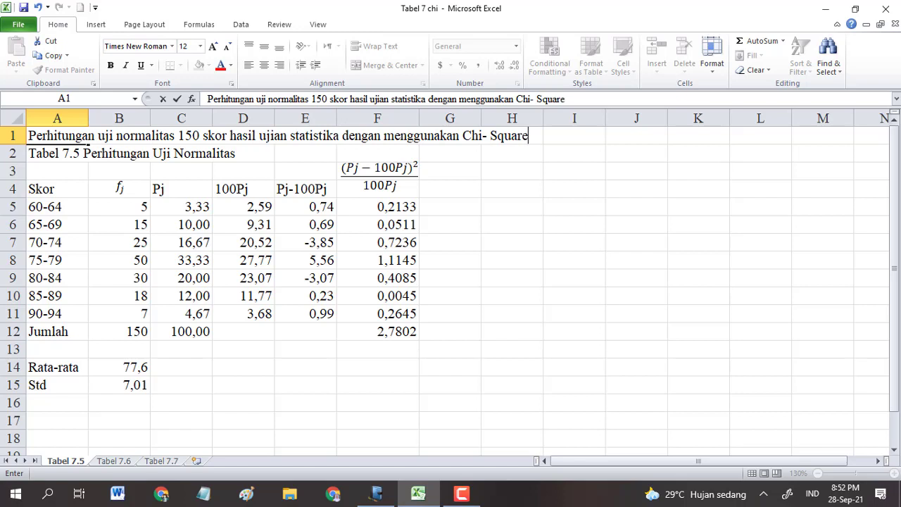
{"action": "key", "text": "Return"}
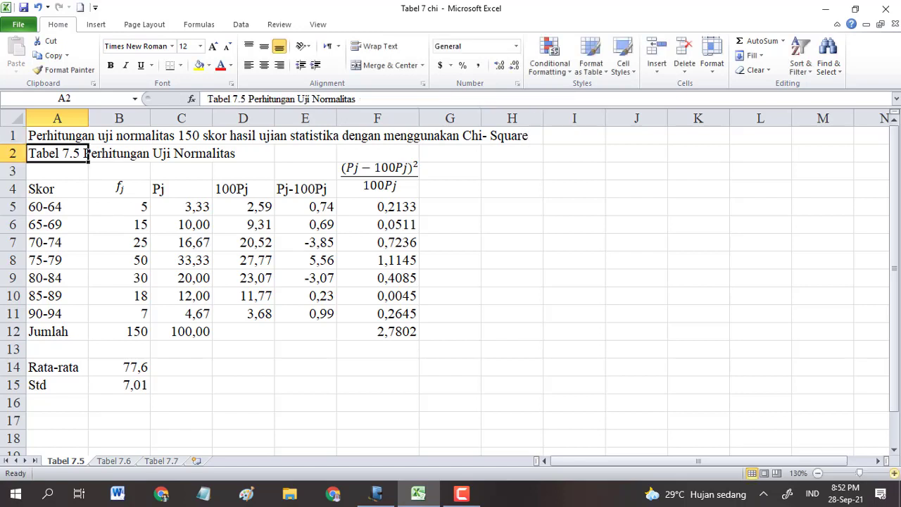
Step: Examine the first score row of the table and inspect the Pj formula in cell C5 with its referenced cells
{"action": "key", "text": "Down"}
{"action": "key", "text": "Down"}
{"action": "key", "text": "Down"}
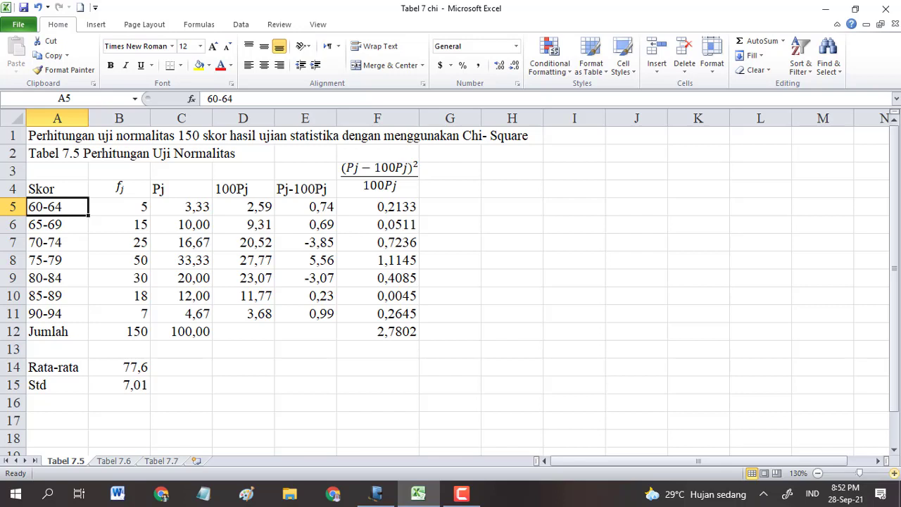
{"action": "key", "text": "Right"}
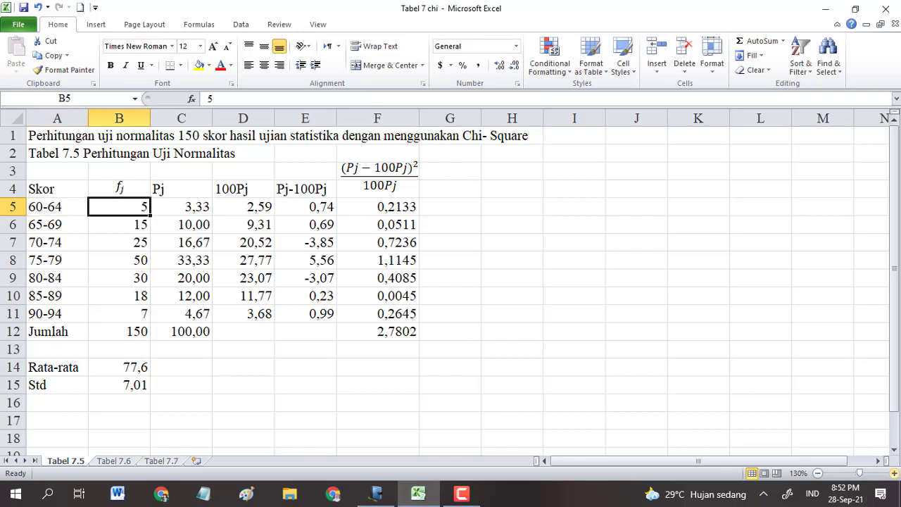
{"action": "key", "text": "Right"}
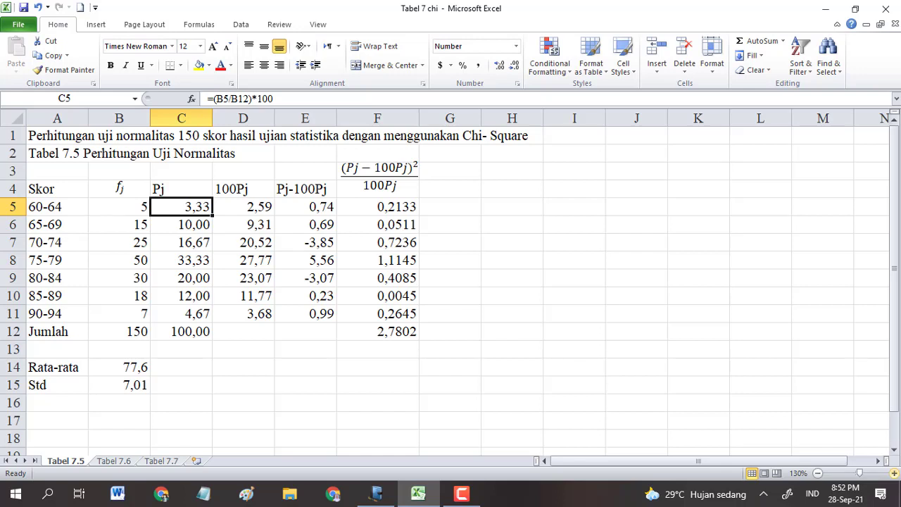
{"action": "key", "text": "F2"}
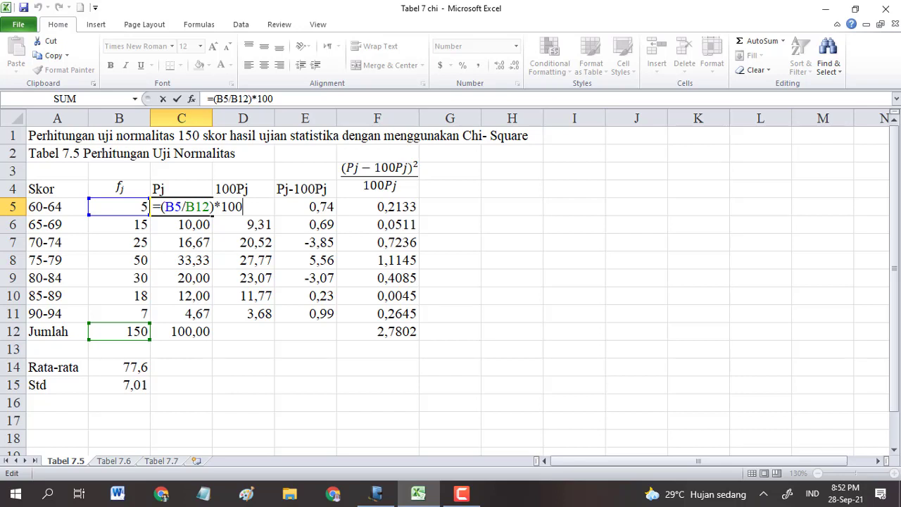
{"action": "key", "text": "Return"}
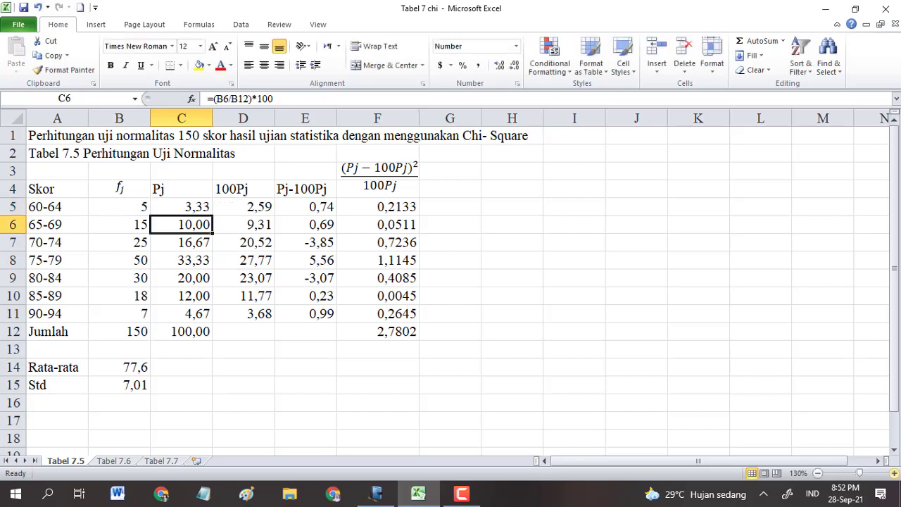
Step: Copy the whole normality table, from its title to the mean and standard deviation rows, range A2:F15
{"action": "key", "text": "Up"}
{"action": "key", "text": "Up"}
{"action": "key", "text": "Up"}
{"action": "key", "text": "Left"}
{"action": "key", "text": "Up"}
{"action": "key", "text": "Left"}
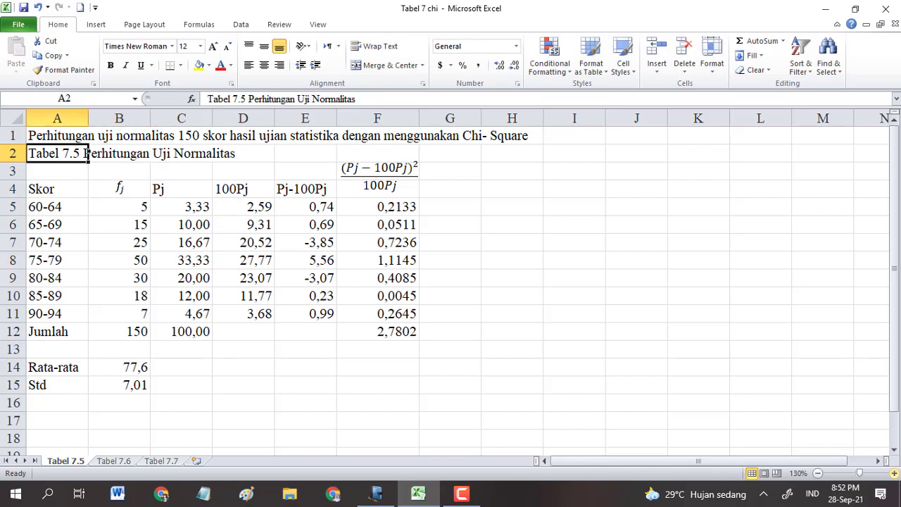
{"action": "key", "text": "shift+Down"}
{"action": "key", "text": "shift+Down"}
{"action": "key", "text": "shift+Down"}
{"action": "key", "text": "shift+Down"}
{"action": "key", "text": "shift+Down"}
{"action": "key", "text": "shift+Down"}
{"action": "key", "text": "shift+Down"}
{"action": "key", "text": "shift+Down"}
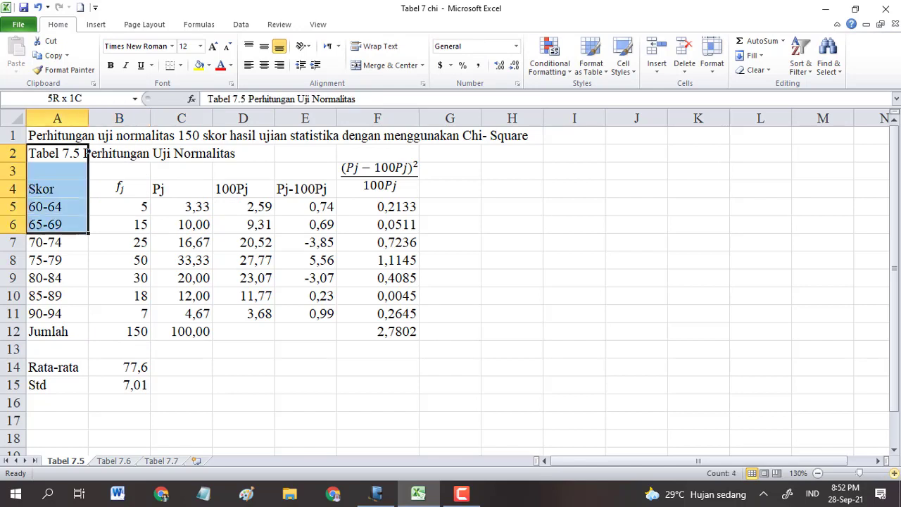
{"action": "key", "text": "shift+Down"}
{"action": "key", "text": "shift+Down"}
{"action": "key", "text": "shift+Down"}
{"action": "key", "text": "shift+Down"}
{"action": "key", "text": "shift+Down"}
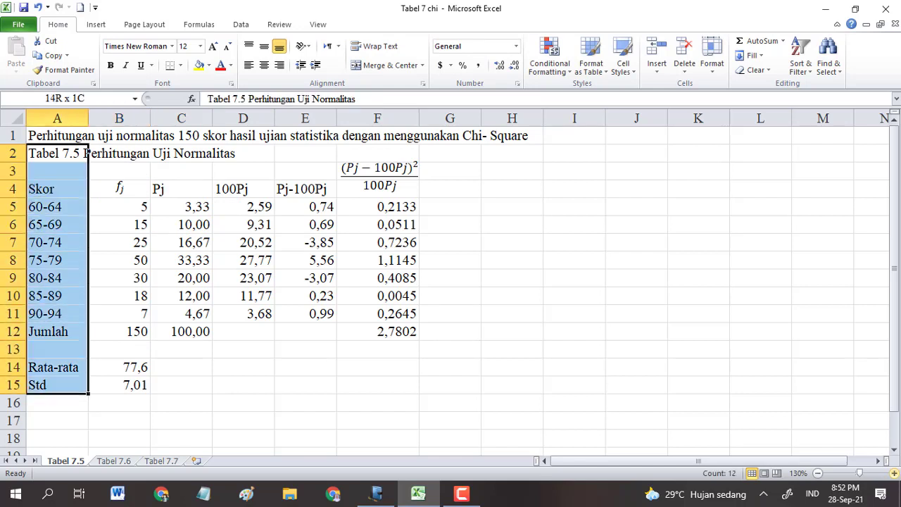
{"action": "key", "text": "shift+Right"}
{"action": "key", "text": "shift+Right"}
{"action": "key", "text": "shift+Right"}
{"action": "key", "text": "shift+Right"}
{"action": "key", "text": "shift+Right"}
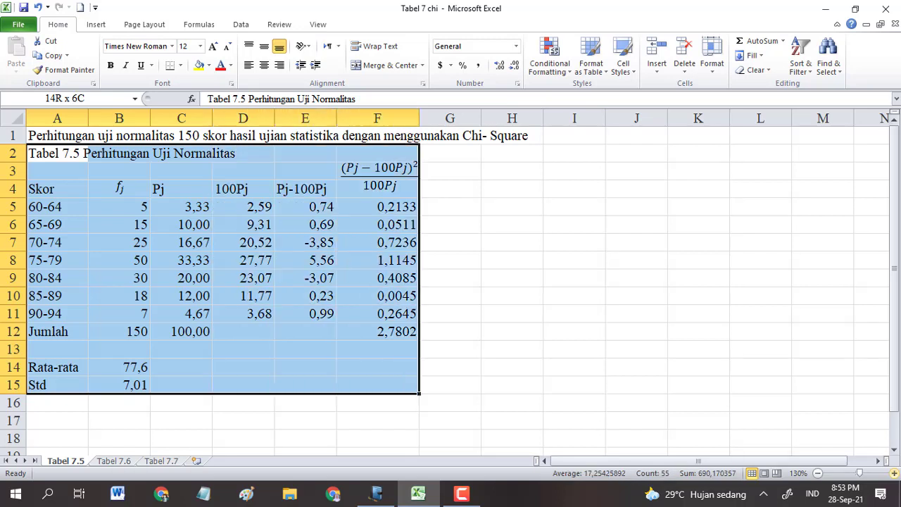
{"action": "key", "text": "ctrl+c"}
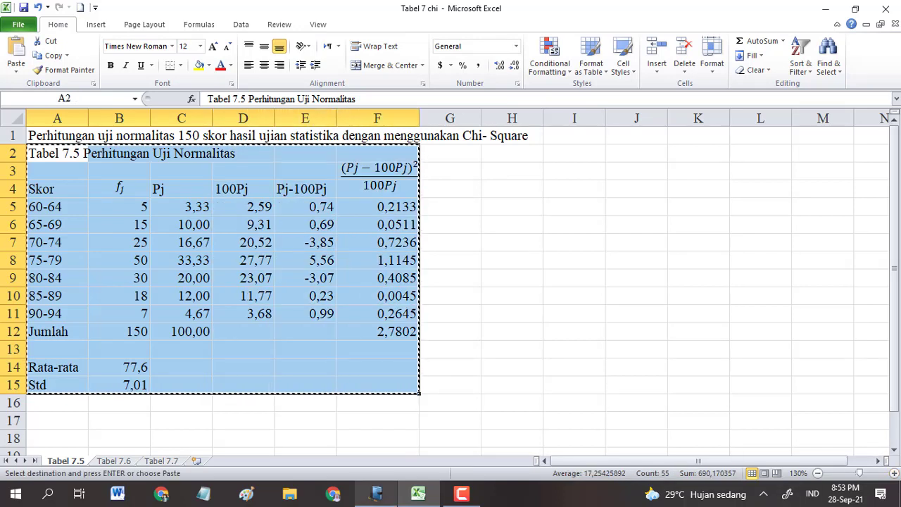
Step: Switch to the "uji normalitas" note in Windows Journal and paste the copied table near the top of blank page 20
{"action": "key", "text": "alt+Tab"}
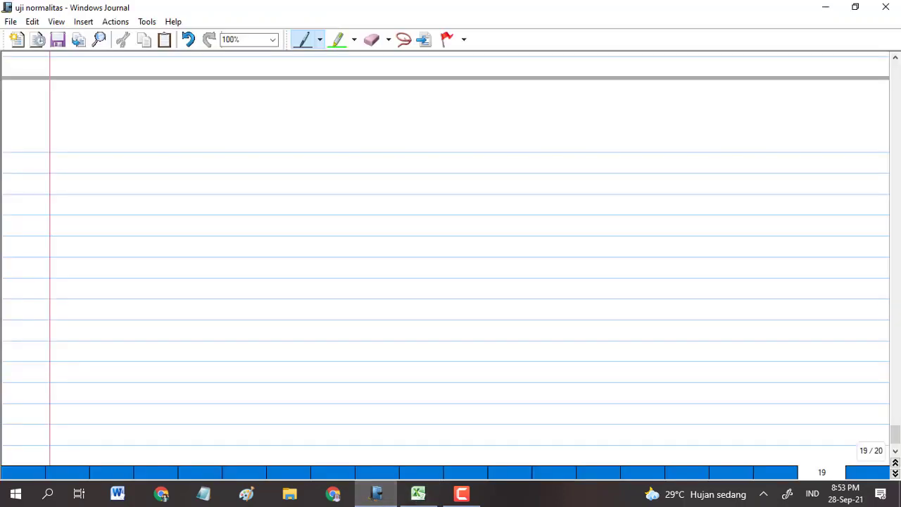
{"action": "right_click", "coordinate": [129, 120]}
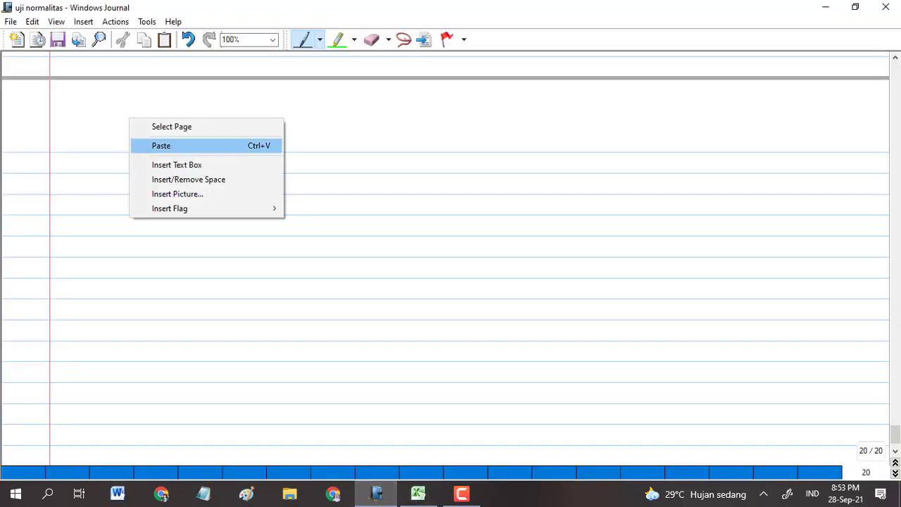
{"action": "left_click", "coordinate": [161, 145]}
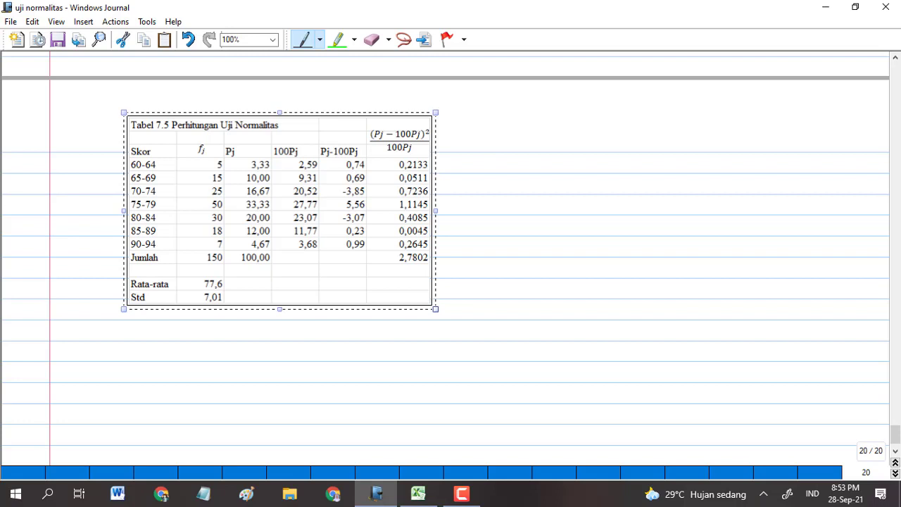
Step: Enlarge the pasted table proportionally and move it up against the red margin line
{"action": "left_click_drag", "start_coordinate": [436, 309], "coordinate": [499, 348]}
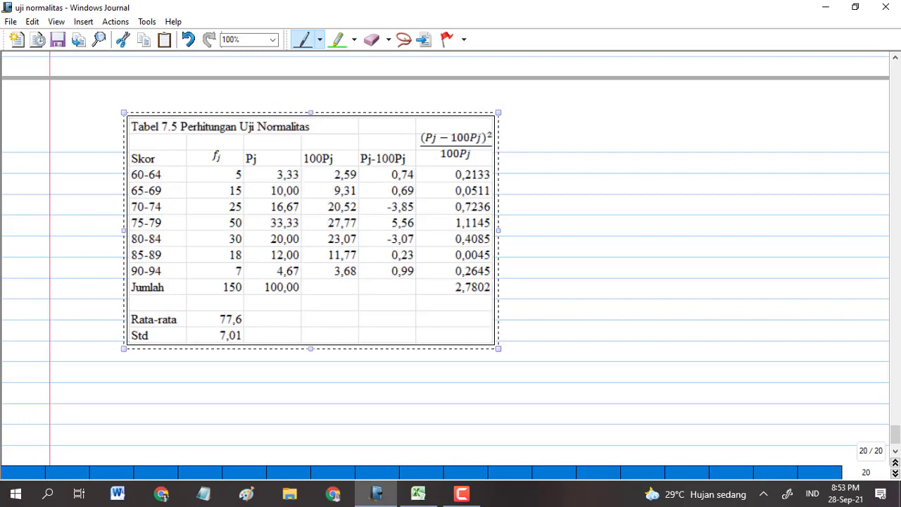
{"action": "left_click_drag", "start_coordinate": [310, 232], "coordinate": [239, 223]}
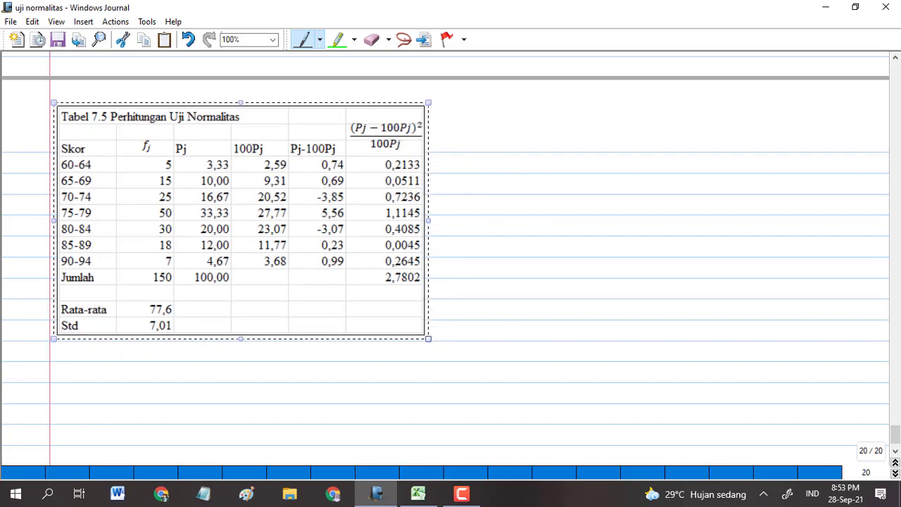
{"action": "key", "text": "Escape"}
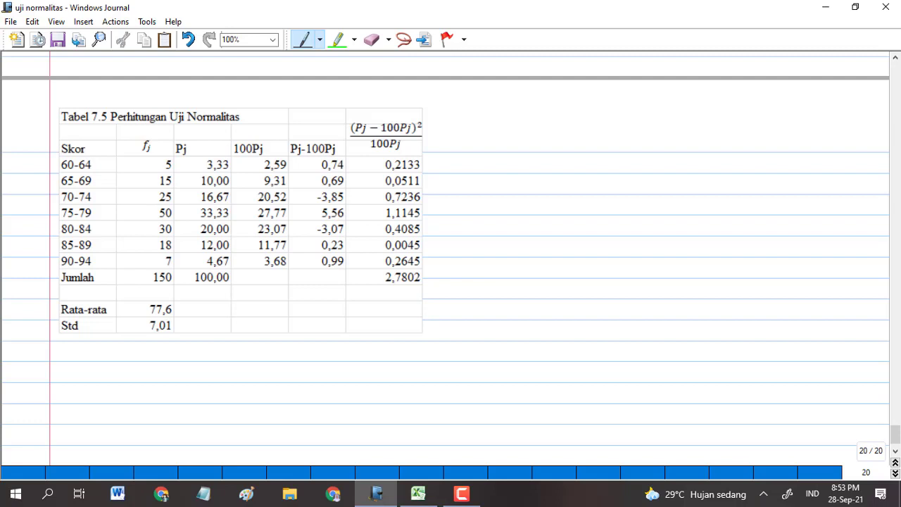
{"action": "mouse_move", "coordinate": [89, 200]}
{"action": "left_mouse_down"}
{"action": "mouse_move", "coordinate": [65, 225]}
{"action": "mouse_move", "coordinate": [64, 202]}
{"action": "left_mouse_up"}
{"action": "key", "text": "ctrl+z"}
{"action": "mouse_move", "coordinate": [199, 130]}
{"action": "left_mouse_down"}
{"action": "mouse_move", "coordinate": [177, 135]}
{"action": "mouse_move", "coordinate": [202, 131]}
{"action": "left_mouse_up"}
{"action": "key", "text": "ctrl+z"}
Step: Draw a red curve with the Medium Point pen from the fj heading over the table to the blank area beside it
{"action": "left_click", "coordinate": [320, 39]}
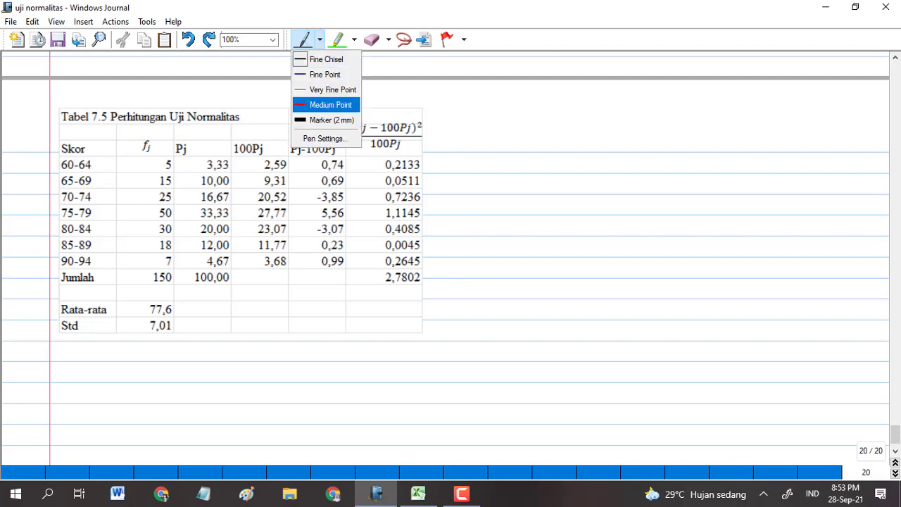
{"action": "left_click", "coordinate": [324, 102]}
{"action": "mouse_move", "coordinate": [156, 146]}
{"action": "left_mouse_down"}
{"action": "mouse_move", "coordinate": [417, 94]}
{"action": "mouse_move", "coordinate": [485, 128]}
{"action": "left_mouse_up"}
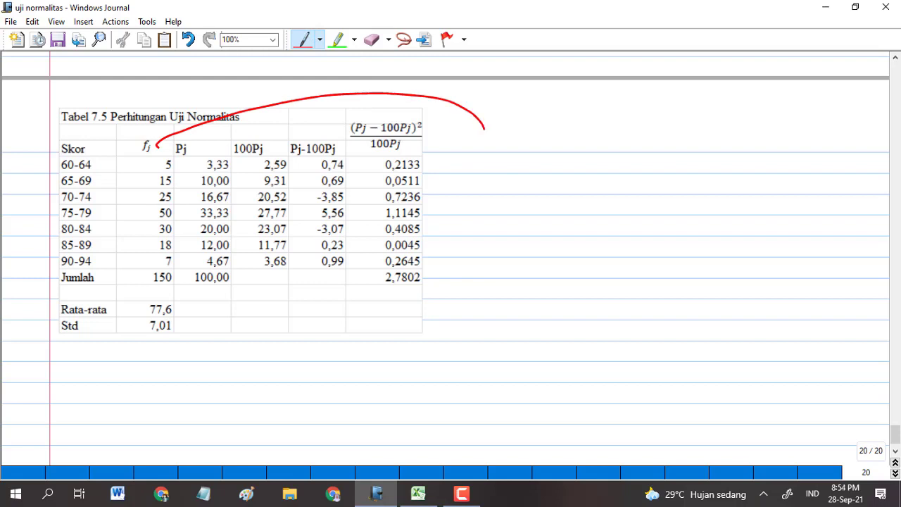
Step: Handwrite "fj/150 ×100" with the Fine Chisel pen at the end of the red curve, and circle the Pj heading in the table
{"action": "left_click", "coordinate": [320, 40]}
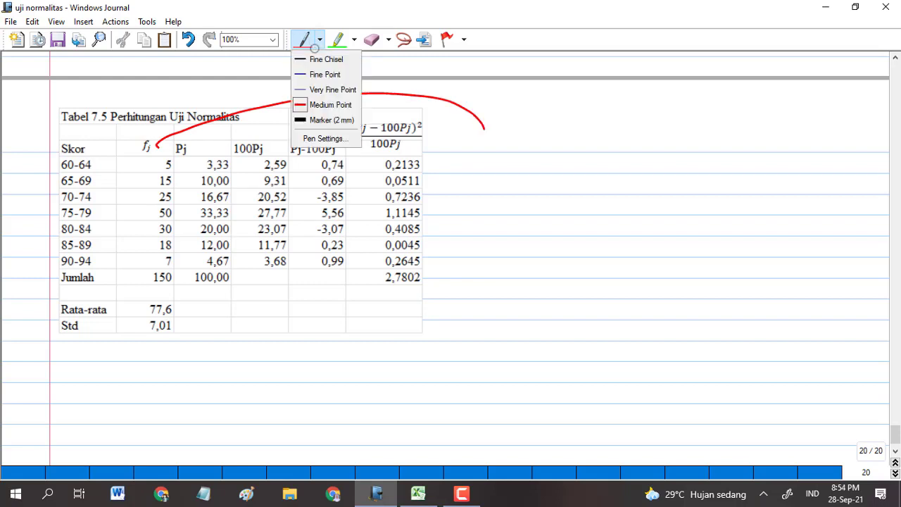
{"action": "left_click", "coordinate": [326, 59]}
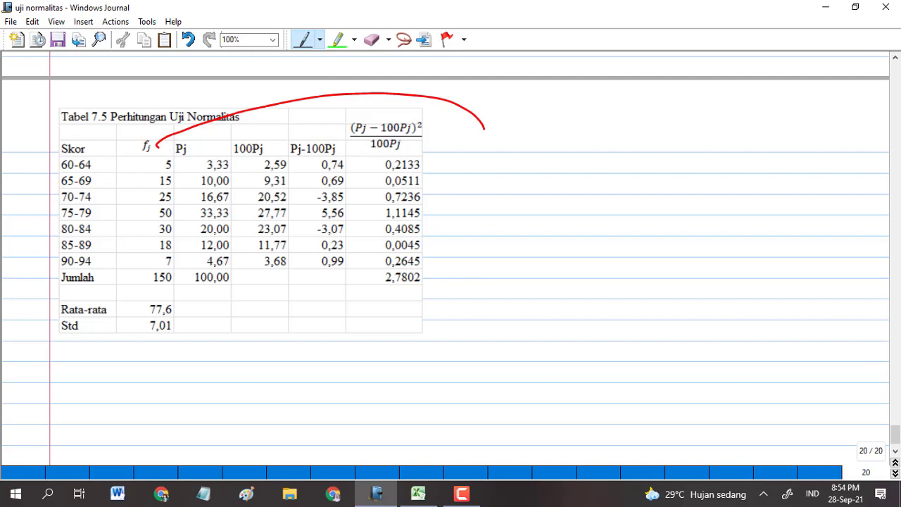
{"action": "left_click_drag", "start_coordinate": [521, 117], "coordinate": [512, 153]}
{"action": "left_click_drag", "start_coordinate": [505, 136], "coordinate": [514, 133]}
{"action": "left_click_drag", "start_coordinate": [521, 148], "coordinate": [518, 157]}
{"action": "mouse_move", "coordinate": [543, 119]}
{"action": "left_mouse_down"}
{"action": "mouse_move", "coordinate": [531, 154]}
{"action": "mouse_move", "coordinate": [560, 130]}
{"action": "left_mouse_up"}
{"action": "mouse_move", "coordinate": [564, 131]}
{"action": "left_mouse_down"}
{"action": "mouse_move", "coordinate": [594, 136]}
{"action": "mouse_move", "coordinate": [582, 136]}
{"action": "left_mouse_up"}
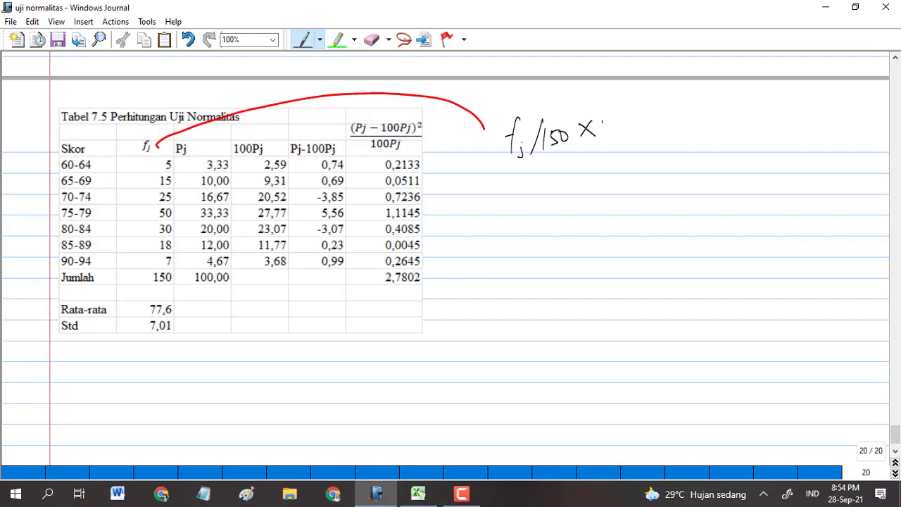
{"action": "left_click_drag", "start_coordinate": [603, 122], "coordinate": [601, 137]}
{"action": "mouse_move", "coordinate": [607, 121]}
{"action": "left_mouse_down"}
{"action": "mouse_move", "coordinate": [607, 134]}
{"action": "mouse_move", "coordinate": [617, 123]}
{"action": "left_mouse_up"}
{"action": "mouse_move", "coordinate": [190, 131]}
{"action": "left_mouse_down"}
{"action": "mouse_move", "coordinate": [196, 155]}
{"action": "mouse_move", "coordinate": [189, 130]}
{"action": "left_mouse_up"}
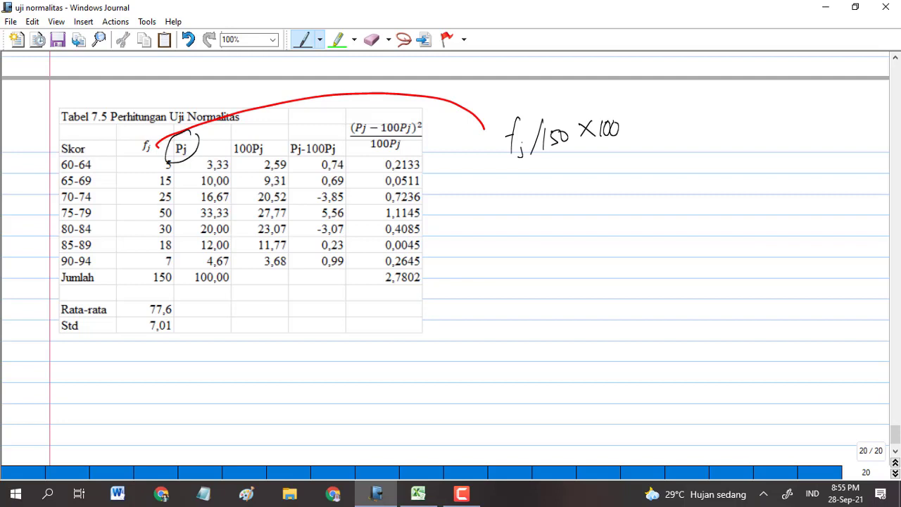
Step: Circle the 100Pj heading instead of Pj and draw an arrow from it to the handwritten formula "z1 = (x1 − x̄)/SD"
{"action": "key", "text": "ctrl+z"}
{"action": "mouse_move", "coordinate": [261, 127]}
{"action": "left_mouse_down"}
{"action": "mouse_move", "coordinate": [237, 125]}
{"action": "mouse_move", "coordinate": [483, 189]}
{"action": "left_mouse_up"}
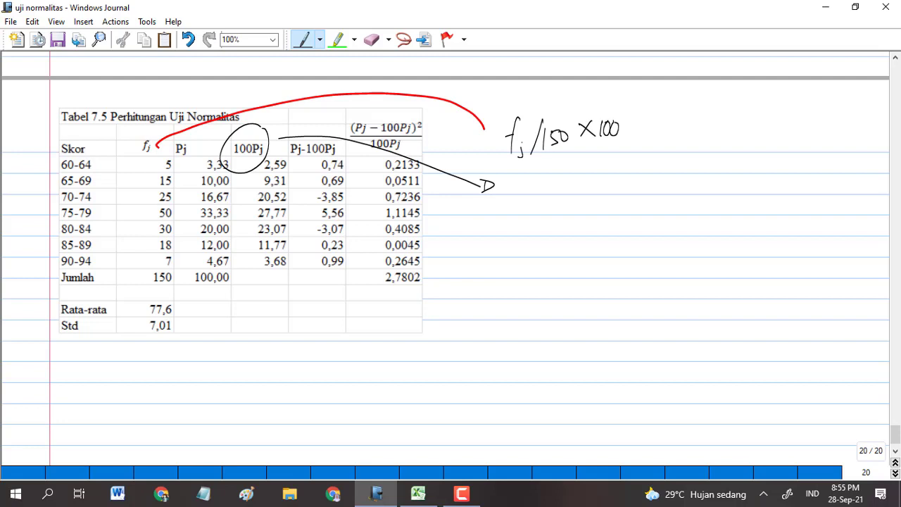
{"action": "mouse_move", "coordinate": [521, 177]}
{"action": "left_mouse_down"}
{"action": "mouse_move", "coordinate": [531, 178]}
{"action": "mouse_move", "coordinate": [545, 205]}
{"action": "mouse_move", "coordinate": [567, 181]}
{"action": "left_mouse_up"}
{"action": "mouse_move", "coordinate": [559, 186]}
{"action": "left_mouse_down"}
{"action": "mouse_move", "coordinate": [601, 189]}
{"action": "mouse_move", "coordinate": [618, 177]}
{"action": "left_mouse_up"}
{"action": "mouse_move", "coordinate": [623, 168]}
{"action": "left_mouse_down"}
{"action": "mouse_move", "coordinate": [629, 185]}
{"action": "mouse_move", "coordinate": [644, 176]}
{"action": "mouse_move", "coordinate": [638, 154]}
{"action": "left_mouse_up"}
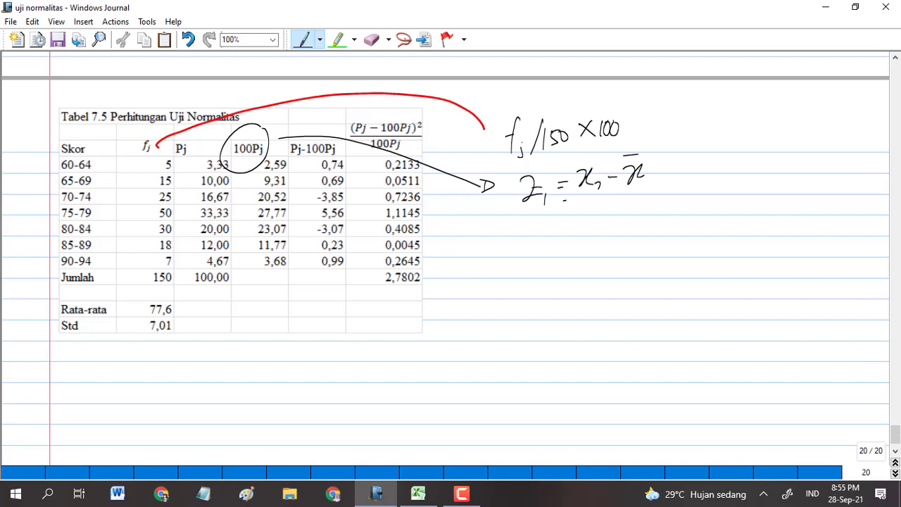
{"action": "left_click_drag", "start_coordinate": [565, 201], "coordinate": [673, 188]}
{"action": "mouse_move", "coordinate": [613, 203]}
{"action": "left_mouse_down"}
{"action": "mouse_move", "coordinate": [604, 219]}
{"action": "mouse_move", "coordinate": [622, 223]}
{"action": "left_mouse_up"}
{"action": "left_click_drag", "start_coordinate": [622, 199], "coordinate": [623, 221]}
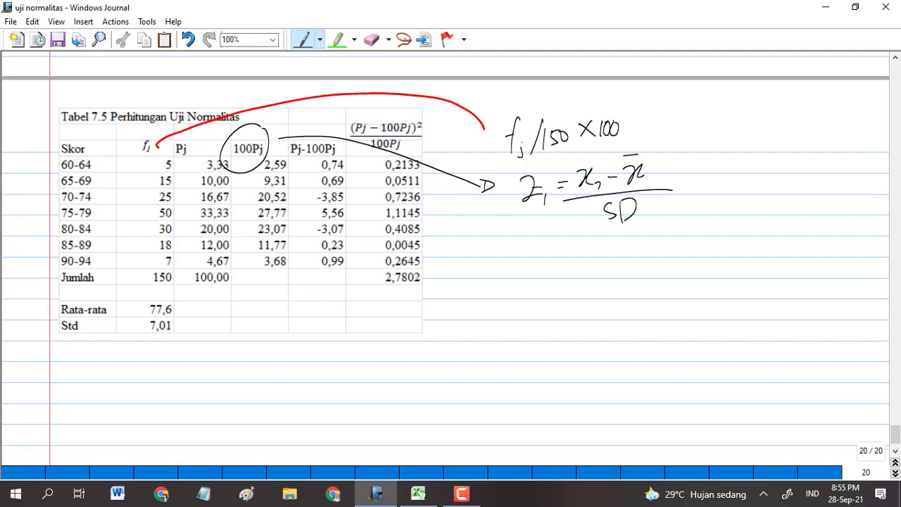
Step: Switch to Excel and examine how the Pj, 100Pj and Pj-100Pj cells in row 5 of Tabel 7.5 are calculated
{"action": "left_click", "coordinate": [418, 493]}
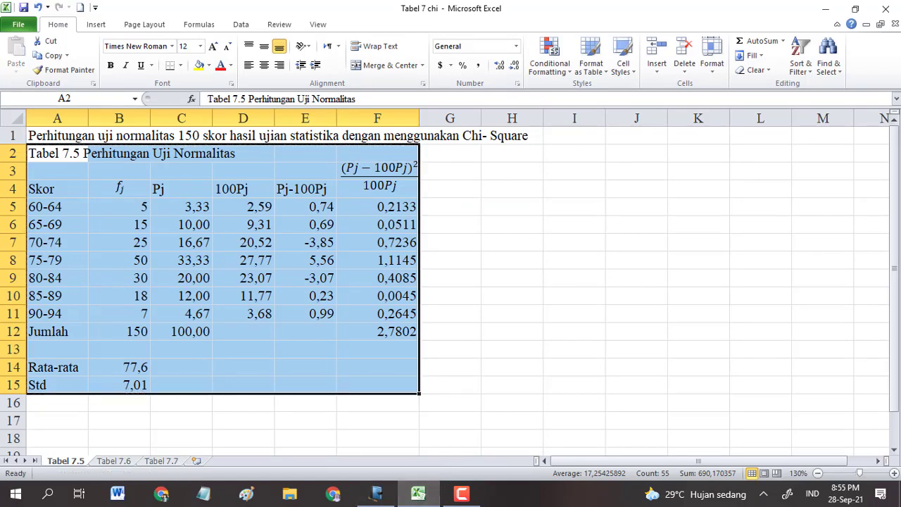
{"action": "double_click", "coordinate": [162, 206]}
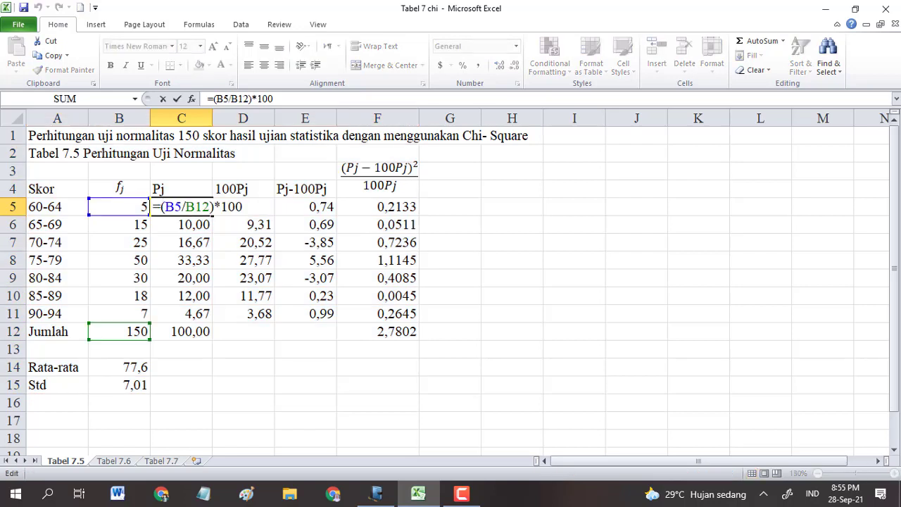
{"action": "key", "text": "Escape"}
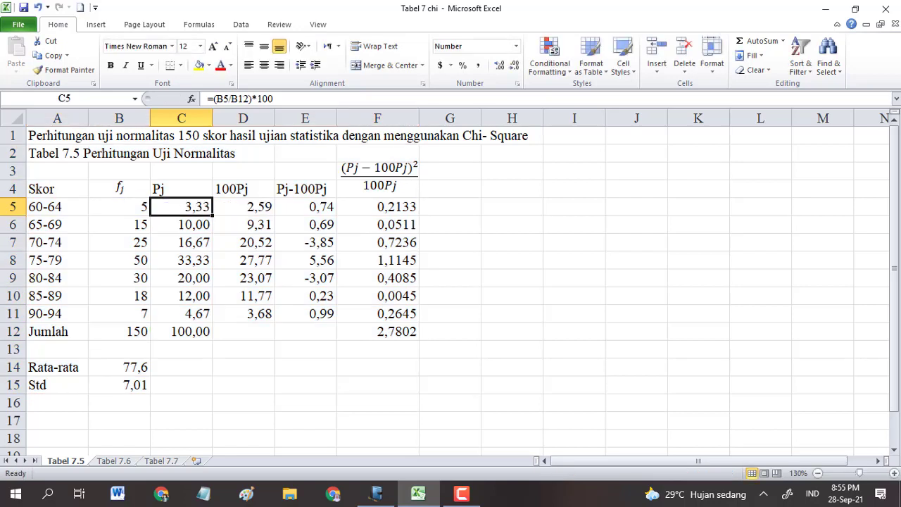
{"action": "left_click", "coordinate": [243, 207]}
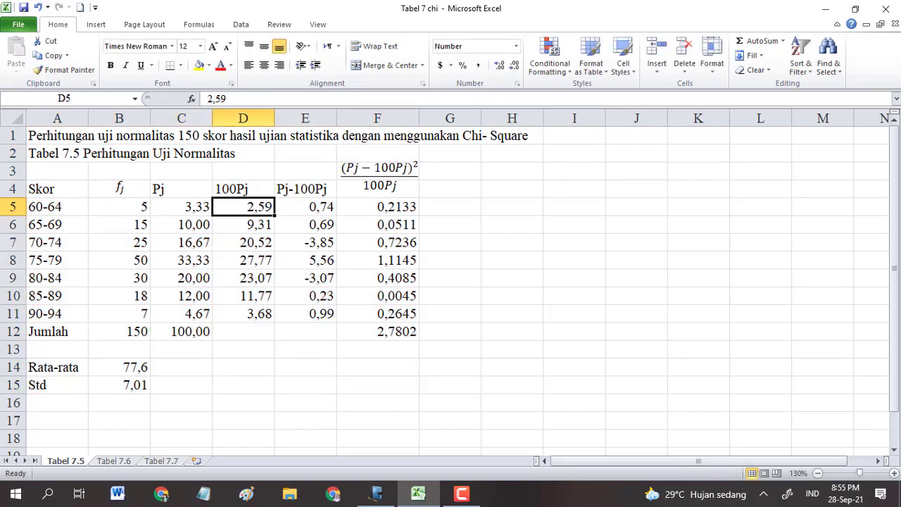
{"action": "left_click", "coordinate": [243, 224]}
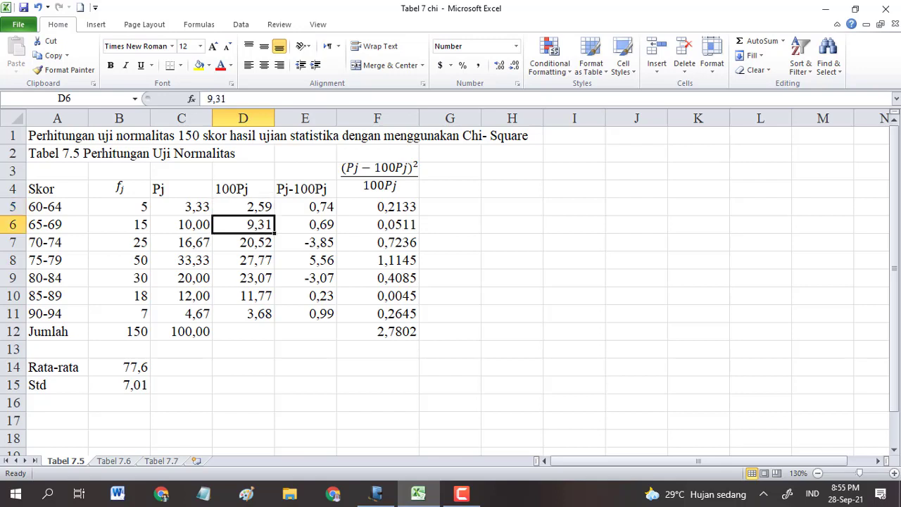
{"action": "left_click", "coordinate": [243, 207]}
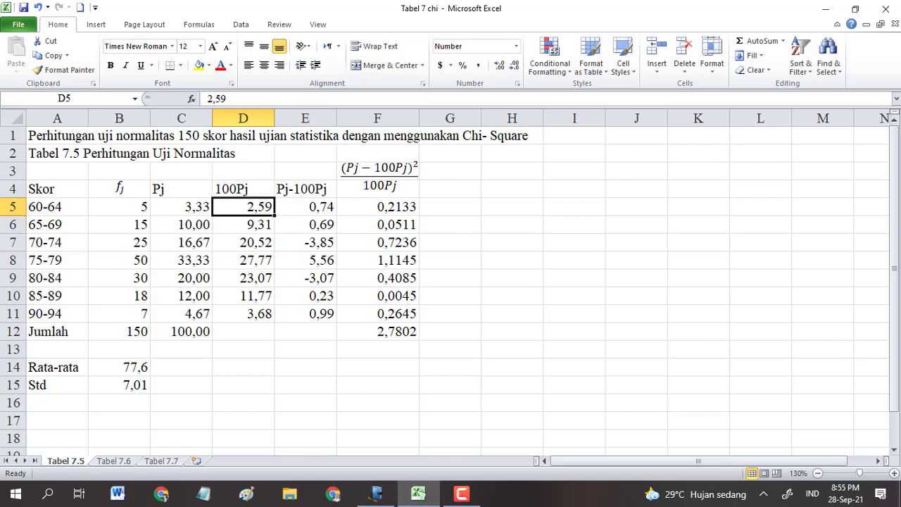
{"action": "left_click", "coordinate": [181, 206]}
{"action": "left_click", "coordinate": [243, 206]}
{"action": "left_click", "coordinate": [305, 206]}
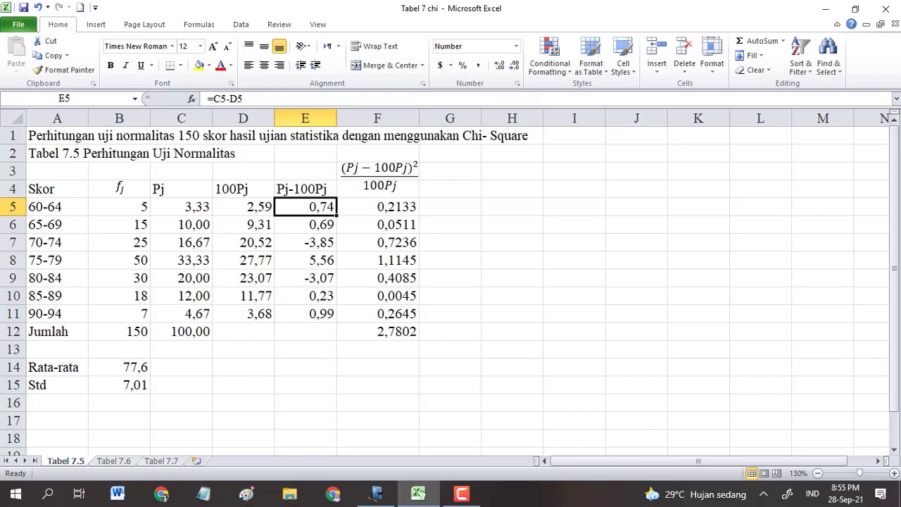
Step: Return to Windows Journal and circle the Pj-100Pj heading in the pasted table
{"action": "left_click", "coordinate": [376, 493]}
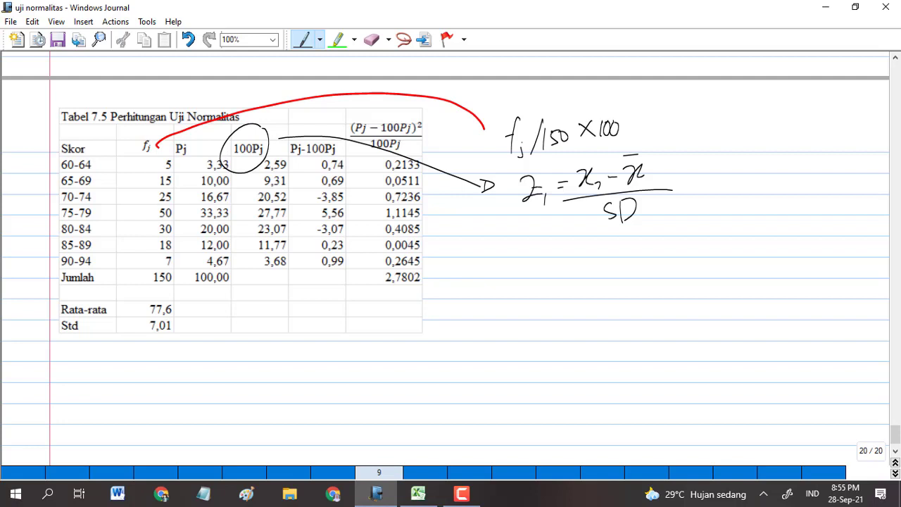
{"action": "mouse_move", "coordinate": [311, 127]}
{"action": "left_mouse_down"}
{"action": "mouse_move", "coordinate": [291, 139]}
{"action": "mouse_move", "coordinate": [334, 164]}
{"action": "mouse_move", "coordinate": [307, 132]}
{"action": "left_mouse_up"}
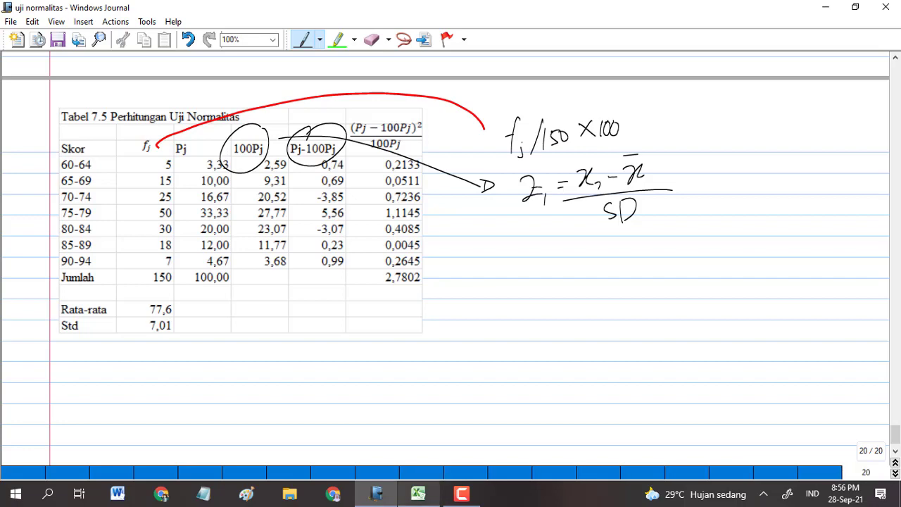
Step: Switch to Excel and examine the formulas in F5 and the column total F12, closing the handwriting input panel
{"action": "left_click", "coordinate": [418, 494]}
{"action": "left_click", "coordinate": [377, 331]}
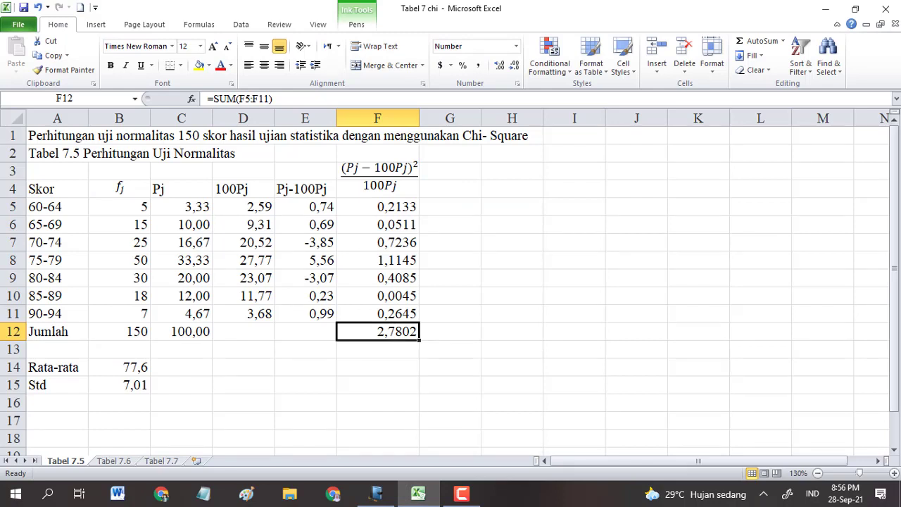
{"action": "left_click", "coordinate": [387, 206]}
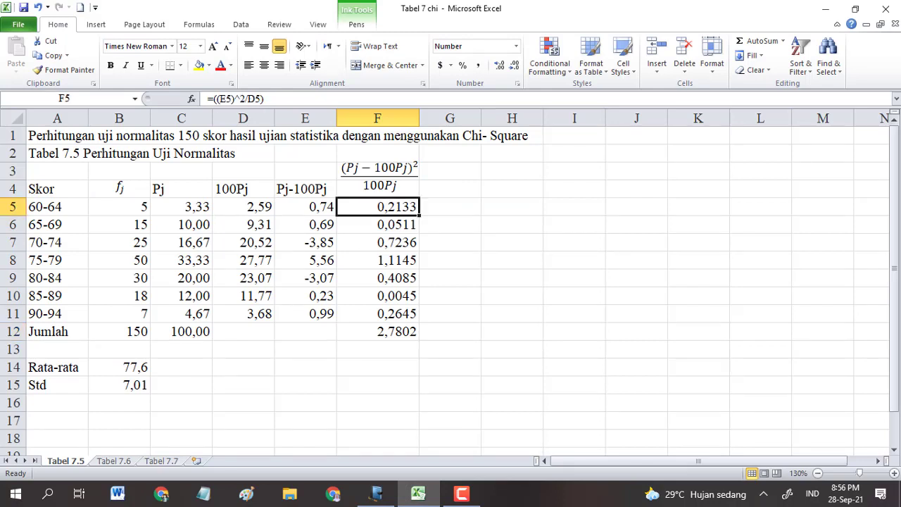
{"action": "key", "text": "F2"}
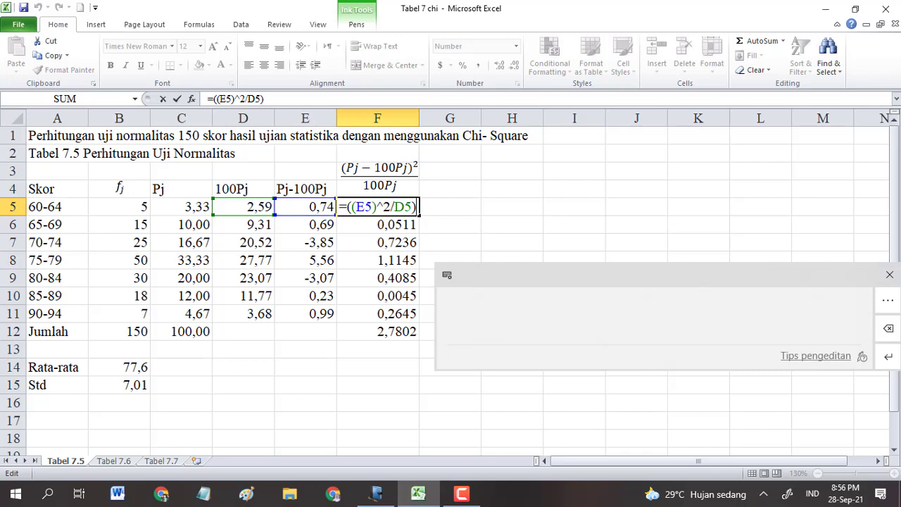
{"action": "key", "text": "Return"}
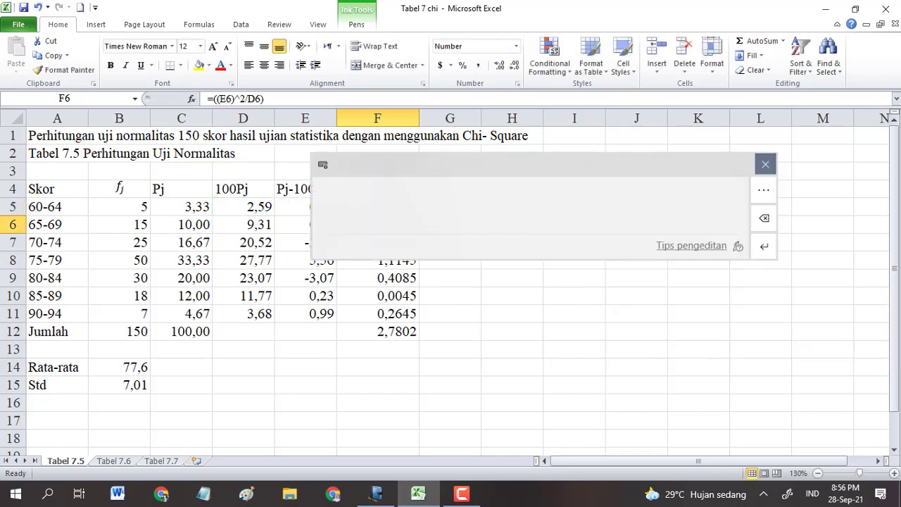
{"action": "left_click", "coordinate": [766, 164]}
{"action": "left_click", "coordinate": [377, 331]}
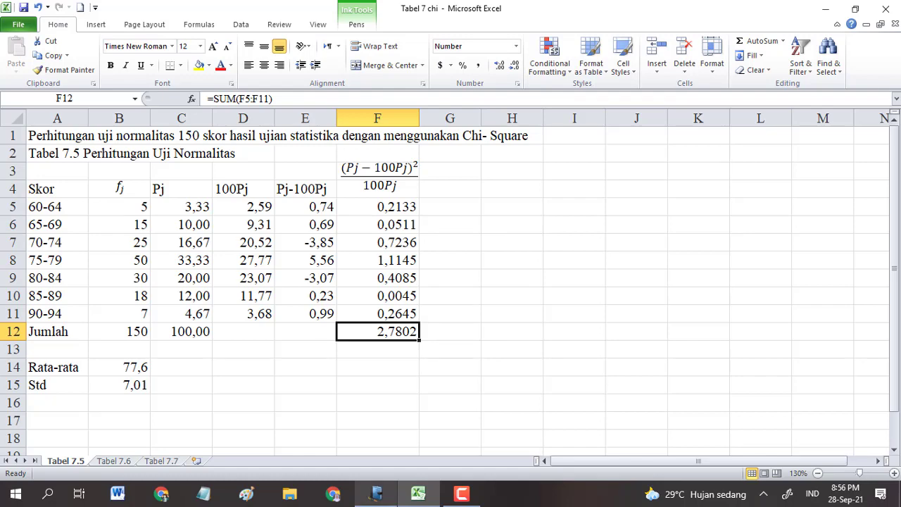
Step: Switch back to Windows Journal, circle the total 2,7802 and handwrite "x² db = n - 3 = 7 - 3 = 4" beside the table
{"action": "left_click", "coordinate": [377, 493]}
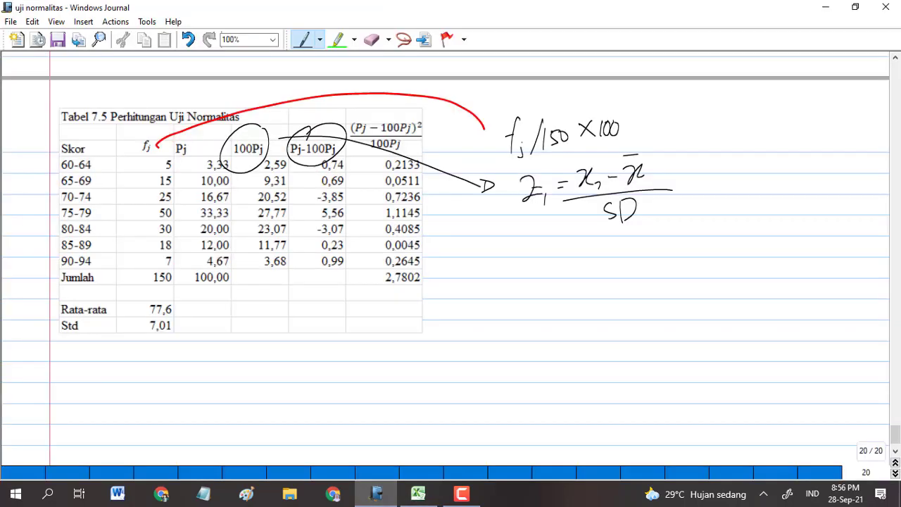
{"action": "mouse_move", "coordinate": [416, 257]}
{"action": "left_mouse_down"}
{"action": "mouse_move", "coordinate": [418, 295]}
{"action": "mouse_move", "coordinate": [388, 266]}
{"action": "left_mouse_up"}
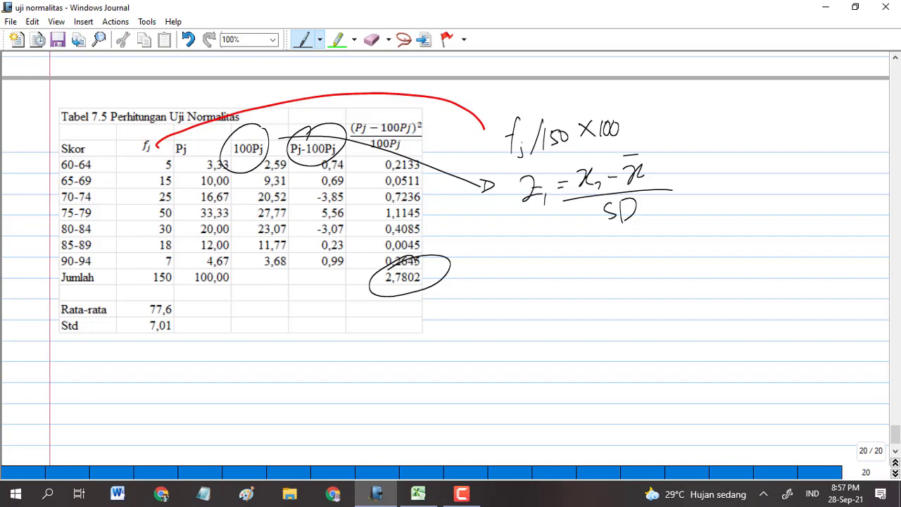
{"action": "mouse_move", "coordinate": [484, 248]}
{"action": "left_mouse_down"}
{"action": "mouse_move", "coordinate": [481, 276]}
{"action": "mouse_move", "coordinate": [512, 245]}
{"action": "mouse_move", "coordinate": [537, 278]}
{"action": "left_mouse_up"}
{"action": "left_click_drag", "start_coordinate": [544, 262], "coordinate": [534, 273]}
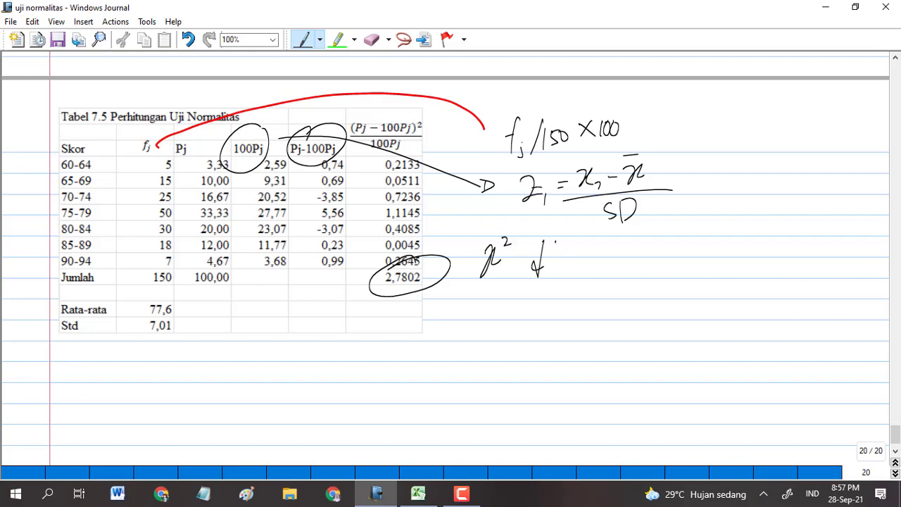
{"action": "left_click_drag", "start_coordinate": [558, 243], "coordinate": [553, 275]}
{"action": "mouse_move", "coordinate": [553, 267]}
{"action": "left_mouse_down"}
{"action": "mouse_move", "coordinate": [556, 275]}
{"action": "mouse_move", "coordinate": [588, 255]}
{"action": "left_mouse_up"}
{"action": "mouse_move", "coordinate": [579, 264]}
{"action": "left_mouse_down"}
{"action": "mouse_move", "coordinate": [611, 250]}
{"action": "mouse_move", "coordinate": [621, 268]}
{"action": "left_mouse_up"}
{"action": "mouse_move", "coordinate": [631, 256]}
{"action": "left_mouse_down"}
{"action": "mouse_move", "coordinate": [648, 260]}
{"action": "mouse_move", "coordinate": [673, 247]}
{"action": "left_mouse_up"}
{"action": "mouse_move", "coordinate": [664, 256]}
{"action": "left_mouse_down"}
{"action": "mouse_move", "coordinate": [694, 270]}
{"action": "mouse_move", "coordinate": [710, 248]}
{"action": "left_mouse_up"}
{"action": "left_click_drag", "start_coordinate": [720, 240], "coordinate": [721, 257]}
{"action": "left_click_drag", "start_coordinate": [736, 250], "coordinate": [751, 245]}
{"action": "left_click_drag", "start_coordinate": [759, 235], "coordinate": [761, 259]}
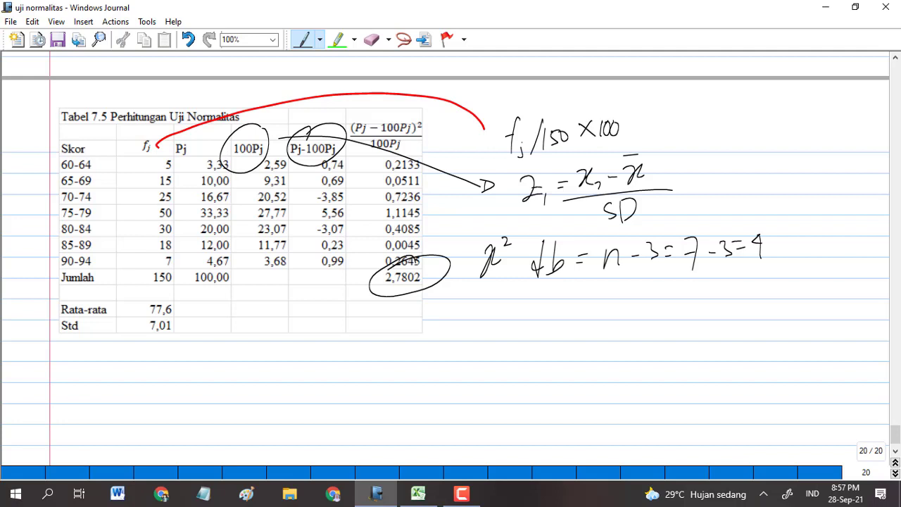
Step: Handwrite "x² tab → x²(0.05)(4) = 9,49" under the db line and circle the 9,49
{"action": "mouse_move", "coordinate": [456, 304]}
{"action": "left_mouse_down"}
{"action": "mouse_move", "coordinate": [465, 327]}
{"action": "mouse_move", "coordinate": [488, 303]}
{"action": "mouse_move", "coordinate": [491, 326]}
{"action": "left_mouse_up"}
{"action": "mouse_move", "coordinate": [485, 321]}
{"action": "left_mouse_down"}
{"action": "mouse_move", "coordinate": [539, 314]}
{"action": "mouse_move", "coordinate": [579, 322]}
{"action": "mouse_move", "coordinate": [589, 292]}
{"action": "mouse_move", "coordinate": [601, 294]}
{"action": "mouse_move", "coordinate": [604, 322]}
{"action": "left_mouse_up"}
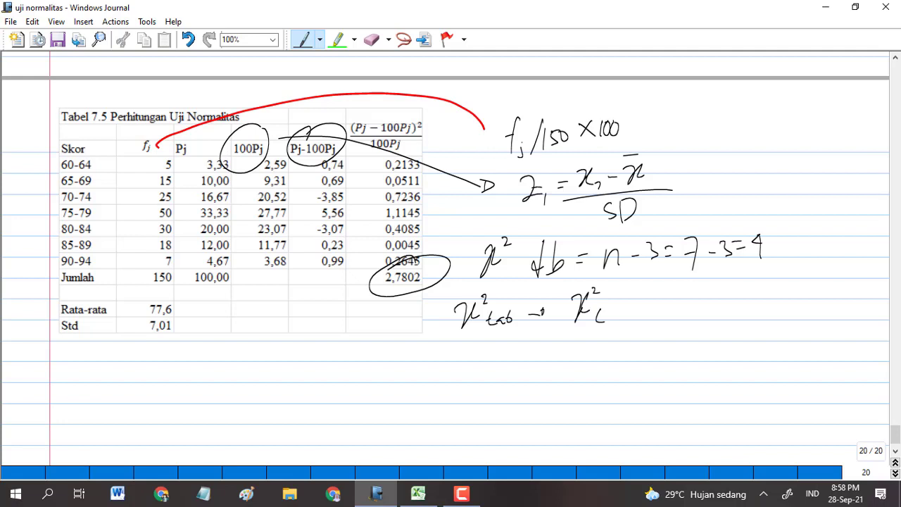
{"action": "mouse_move", "coordinate": [611, 312]}
{"action": "left_mouse_down"}
{"action": "mouse_move", "coordinate": [608, 318]}
{"action": "mouse_move", "coordinate": [631, 311]}
{"action": "left_mouse_up"}
{"action": "left_click", "coordinate": [621, 321]}
{"action": "left_click_drag", "start_coordinate": [635, 313], "coordinate": [642, 317]}
{"action": "key", "text": "ctrl+z"}
{"action": "key", "text": "ctrl+z"}
{"action": "mouse_move", "coordinate": [634, 311]}
{"action": "left_mouse_down"}
{"action": "mouse_move", "coordinate": [643, 323]}
{"action": "mouse_move", "coordinate": [666, 318]}
{"action": "left_mouse_up"}
{"action": "left_click_drag", "start_coordinate": [669, 304], "coordinate": [682, 324]}
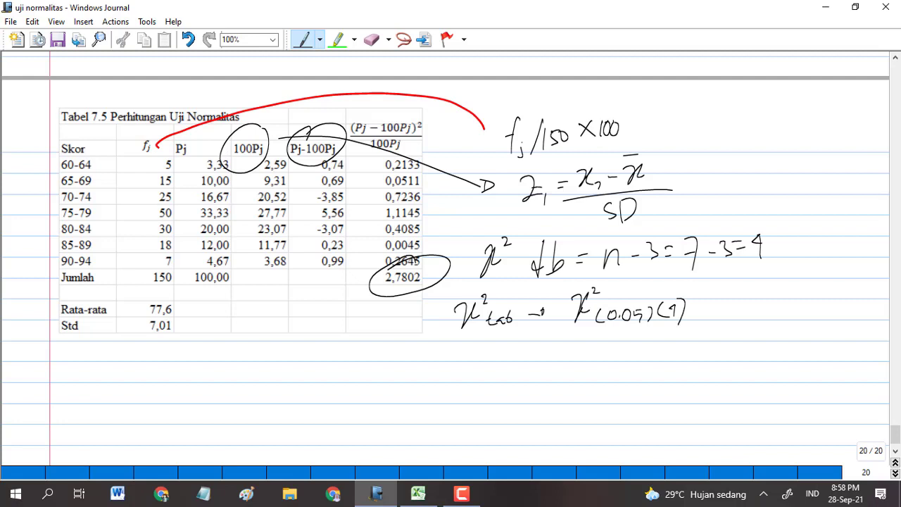
{"action": "mouse_move", "coordinate": [710, 302]}
{"action": "left_mouse_down"}
{"action": "mouse_move", "coordinate": [738, 303]}
{"action": "mouse_move", "coordinate": [740, 314]}
{"action": "mouse_move", "coordinate": [779, 292]}
{"action": "mouse_move", "coordinate": [775, 310]}
{"action": "left_mouse_up"}
{"action": "mouse_move", "coordinate": [776, 270]}
{"action": "left_mouse_down"}
{"action": "mouse_move", "coordinate": [792, 282]}
{"action": "mouse_move", "coordinate": [752, 280]}
{"action": "left_mouse_up"}
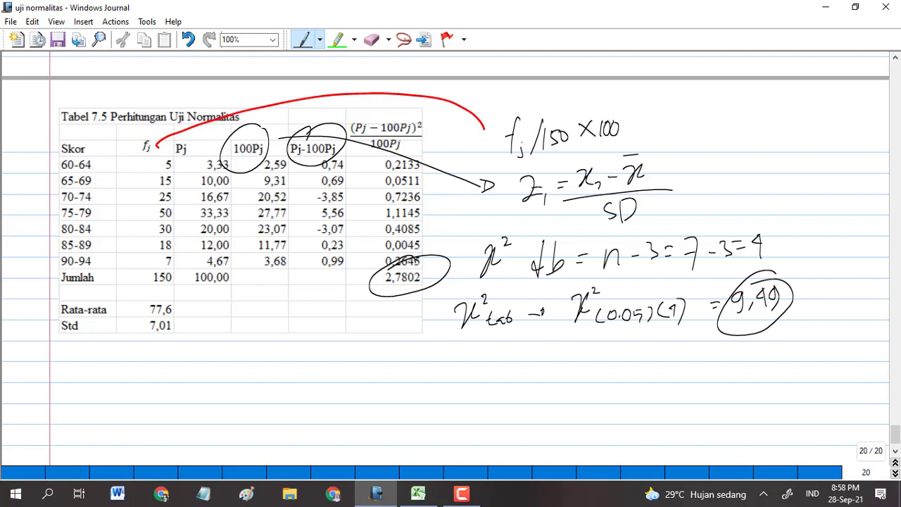
Step: Handwrite the comparison "2,7802 < 9,49" below the table, undoing the misplaced strokes
{"action": "left_click_drag", "start_coordinate": [353, 356], "coordinate": [366, 381]}
{"action": "mouse_move", "coordinate": [379, 356]}
{"action": "left_mouse_down"}
{"action": "mouse_move", "coordinate": [392, 354]}
{"action": "mouse_move", "coordinate": [391, 396]}
{"action": "mouse_move", "coordinate": [393, 368]}
{"action": "left_mouse_up"}
{"action": "left_click_drag", "start_coordinate": [379, 374], "coordinate": [378, 384]}
{"action": "mouse_move", "coordinate": [409, 352]}
{"action": "left_mouse_down"}
{"action": "mouse_move", "coordinate": [403, 358]}
{"action": "mouse_move", "coordinate": [443, 361]}
{"action": "left_mouse_up"}
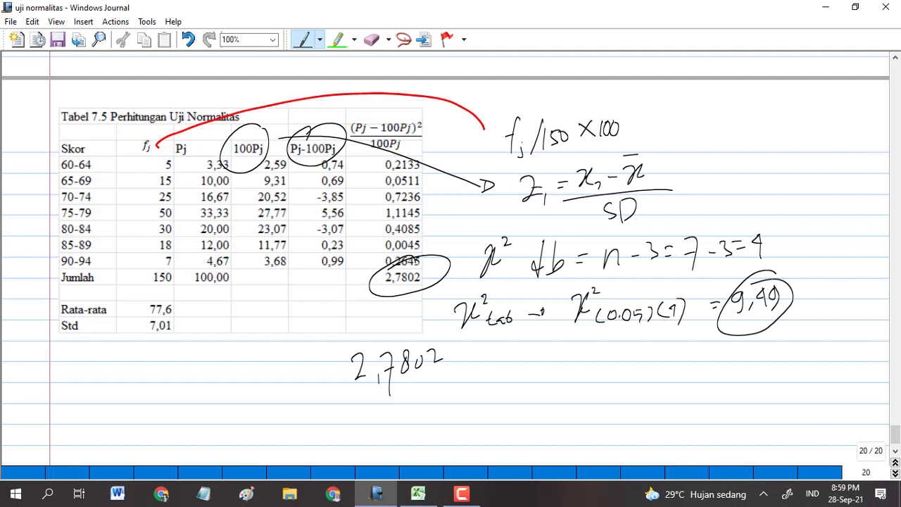
{"action": "mouse_move", "coordinate": [489, 344]}
{"action": "left_mouse_down"}
{"action": "mouse_move", "coordinate": [497, 362]}
{"action": "mouse_move", "coordinate": [519, 352]}
{"action": "mouse_move", "coordinate": [532, 366]}
{"action": "left_mouse_up"}
{"action": "key", "text": "ctrl+z"}
{"action": "key", "text": "ctrl+z"}
{"action": "key", "text": "Page_Down"}
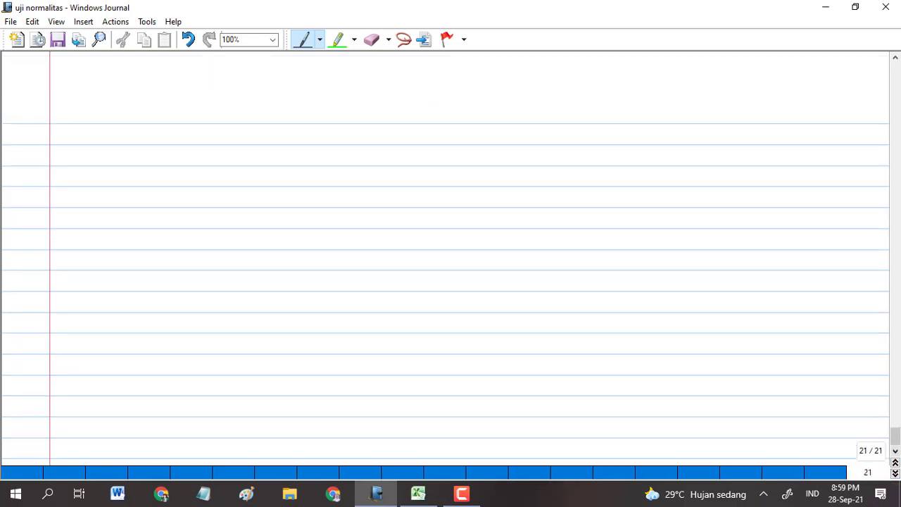
{"action": "scroll", "coordinate": [451, 247], "scroll_direction": "up", "scroll_amount": 5}
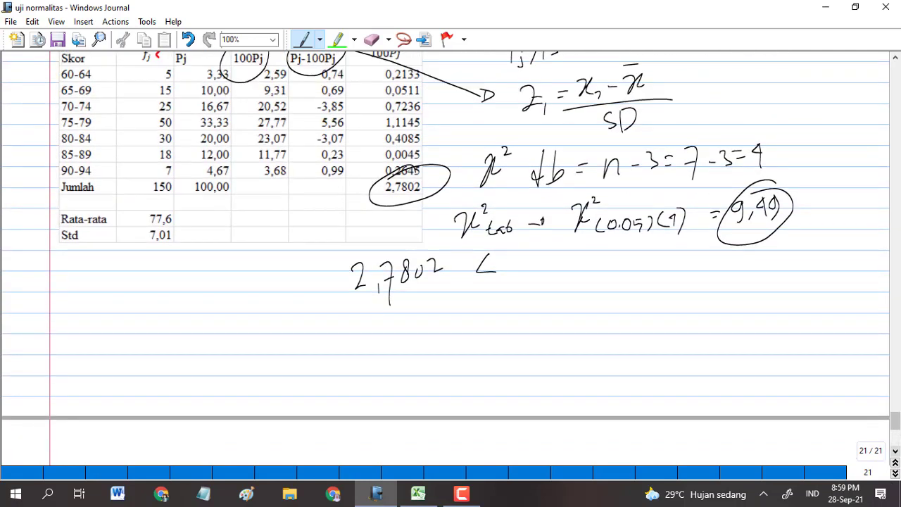
{"action": "mouse_move", "coordinate": [525, 257]}
{"action": "left_mouse_down"}
{"action": "mouse_move", "coordinate": [521, 270]}
{"action": "mouse_move", "coordinate": [533, 274]}
{"action": "left_mouse_up"}
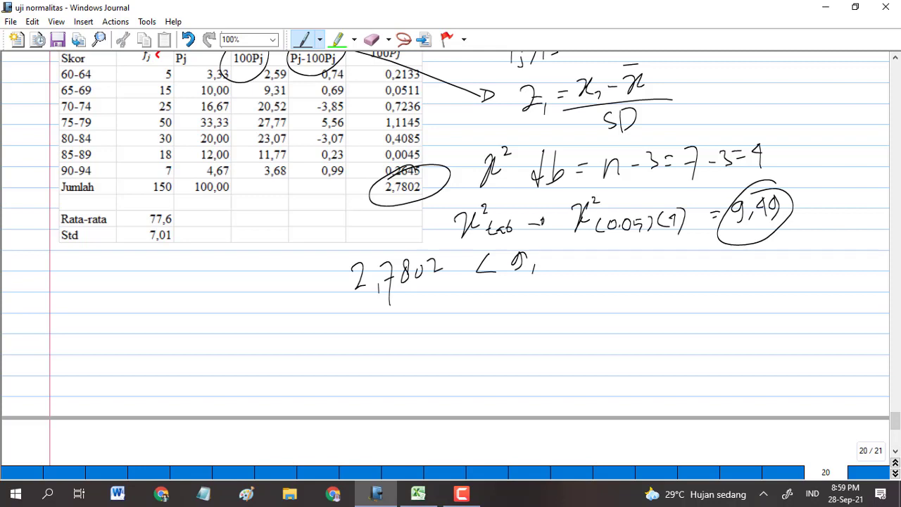
{"action": "mouse_move", "coordinate": [548, 255]}
{"action": "left_mouse_down"}
{"action": "mouse_move", "coordinate": [556, 279]}
{"action": "mouse_move", "coordinate": [572, 260]}
{"action": "mouse_move", "coordinate": [570, 272]}
{"action": "left_mouse_up"}
Step: Handwrite "Ho diterima" below the comparison near the foot of page 20
{"action": "mouse_move", "coordinate": [175, 306]}
{"action": "left_mouse_down"}
{"action": "mouse_move", "coordinate": [166, 352]}
{"action": "mouse_move", "coordinate": [186, 341]}
{"action": "left_mouse_up"}
{"action": "left_click_drag", "start_coordinate": [169, 334], "coordinate": [192, 328]}
{"action": "left_click_drag", "start_coordinate": [198, 327], "coordinate": [198, 337]}
{"action": "mouse_move", "coordinate": [237, 307]}
{"action": "left_mouse_down"}
{"action": "mouse_move", "coordinate": [232, 339]}
{"action": "mouse_move", "coordinate": [245, 343]}
{"action": "left_mouse_up"}
{"action": "left_click_drag", "start_coordinate": [256, 325], "coordinate": [261, 341]}
{"action": "left_click_drag", "start_coordinate": [265, 330], "coordinate": [279, 339]}
{"action": "left_click_drag", "start_coordinate": [279, 334], "coordinate": [329, 334]}
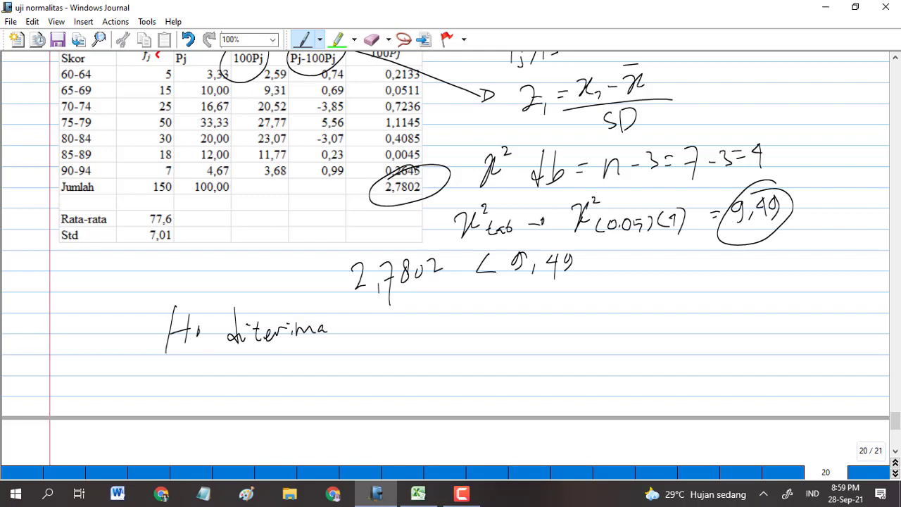
Step: Draw an arrow from "Ho diterima" and handwrite "Populasi skor berdistribusi normal" after it
{"action": "left_click_drag", "start_coordinate": [343, 331], "coordinate": [391, 327]}
{"action": "mouse_move", "coordinate": [426, 304]}
{"action": "left_mouse_down"}
{"action": "mouse_move", "coordinate": [421, 363]}
{"action": "mouse_move", "coordinate": [435, 316]}
{"action": "mouse_move", "coordinate": [557, 303]}
{"action": "left_mouse_up"}
{"action": "mouse_move", "coordinate": [589, 282]}
{"action": "left_mouse_down"}
{"action": "mouse_move", "coordinate": [581, 315]}
{"action": "mouse_move", "coordinate": [610, 309]}
{"action": "left_mouse_up"}
{"action": "mouse_move", "coordinate": [626, 292]}
{"action": "left_mouse_down"}
{"action": "mouse_move", "coordinate": [619, 310]}
{"action": "mouse_move", "coordinate": [703, 302]}
{"action": "left_mouse_up"}
{"action": "left_click_drag", "start_coordinate": [719, 293], "coordinate": [746, 305]}
{"action": "left_click_drag", "start_coordinate": [748, 303], "coordinate": [758, 300]}
{"action": "left_click_drag", "start_coordinate": [781, 303], "coordinate": [828, 306]}
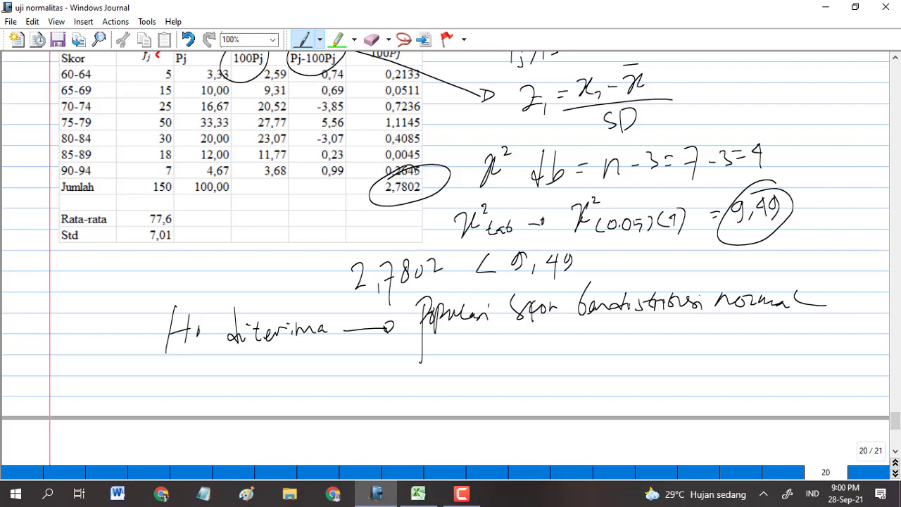
Step: Move to blank page 21 of the note, and switch to the Tabel 7.6 sheet in Excel
{"action": "key", "text": "Page_Down"}
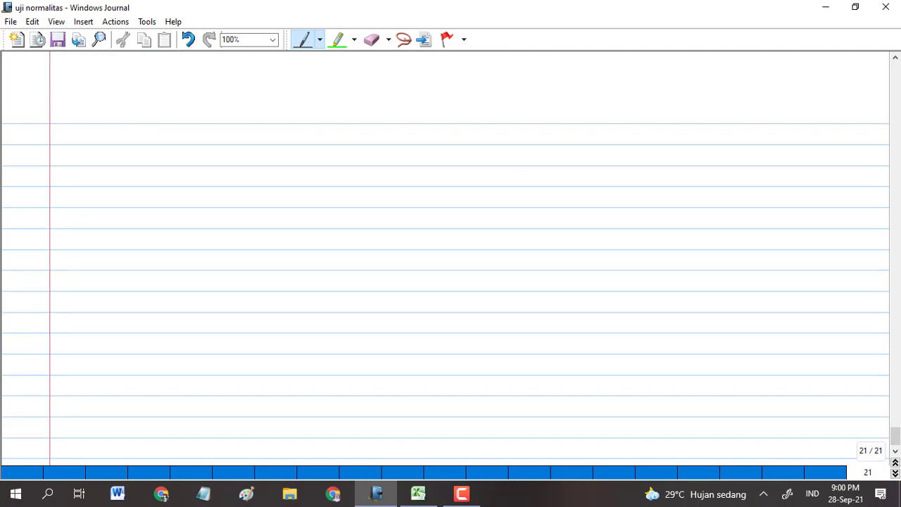
{"action": "left_click", "coordinate": [419, 494]}
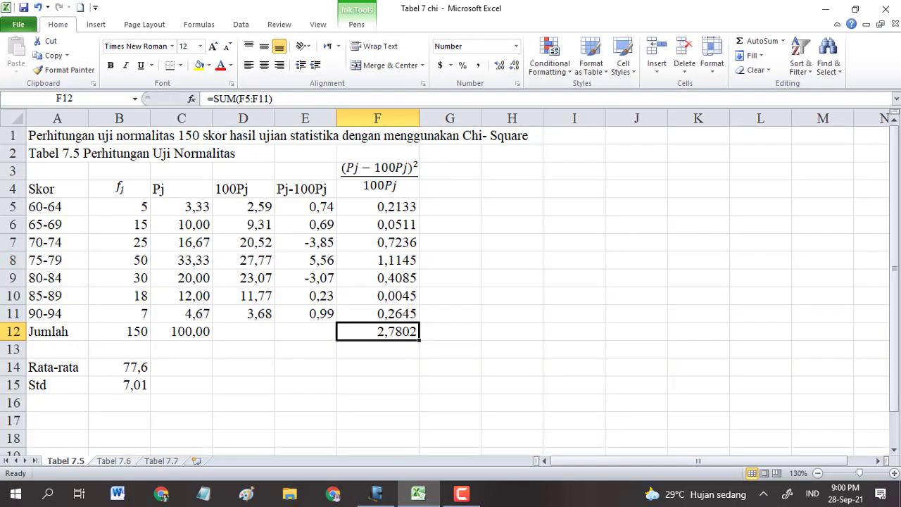
{"action": "key", "text": "ctrl+Page_Down"}
{"action": "left_click", "coordinate": [133, 308]}
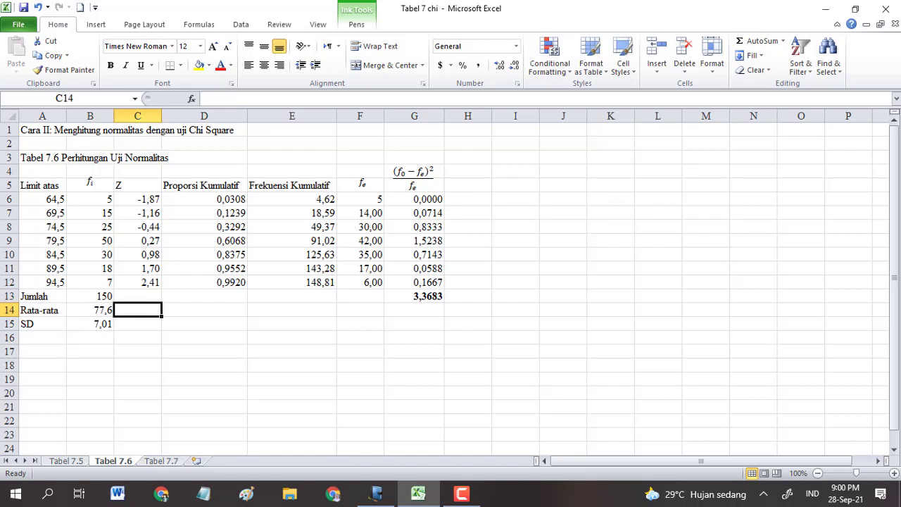
Step: Examine the Z column's formula and the Limit atas values it uses in Tabel 7.6
{"action": "key", "text": "Up"}
{"action": "key", "text": "Up"}
{"action": "key", "text": "Up"}
{"action": "key", "text": "Up"}
{"action": "key", "text": "Up"}
{"action": "key", "text": "Up"}
{"action": "key", "text": "Up"}
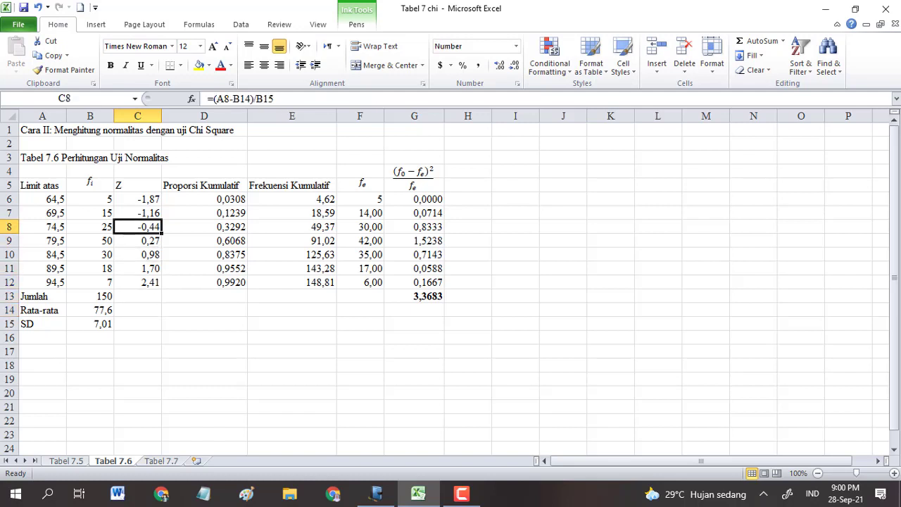
{"action": "key", "text": "Left"}
{"action": "key", "text": "Left"}
{"action": "key", "text": "Down"}
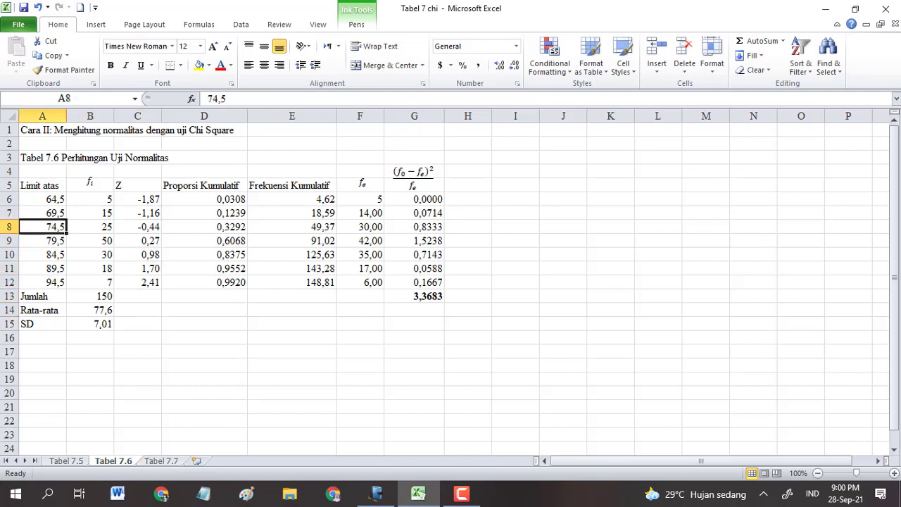
Step: Examine the Limit atas values row by row and the first frequency in Tabel 7.6
{"action": "key", "text": "Down"}
{"action": "key", "text": "Down"}
{"action": "key", "text": "Down"}
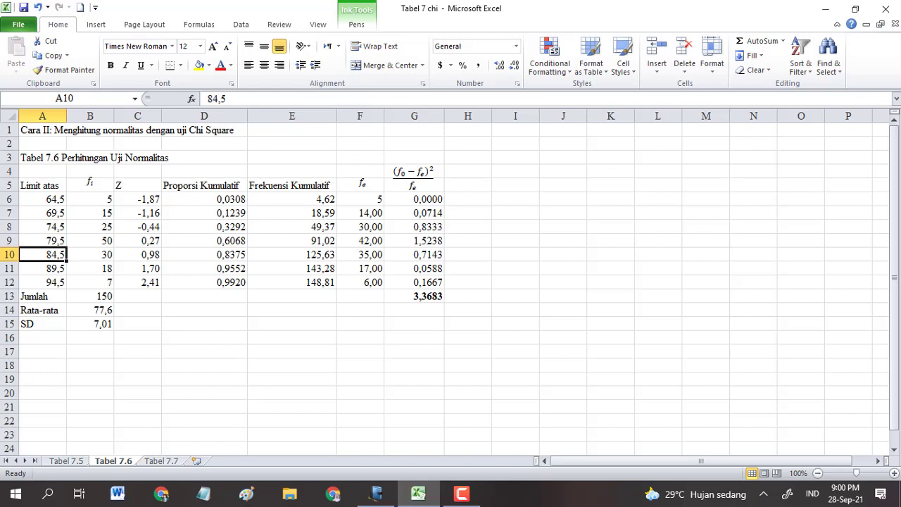
{"action": "key", "text": "Down"}
{"action": "key", "text": "Up"}
{"action": "key", "text": "Up"}
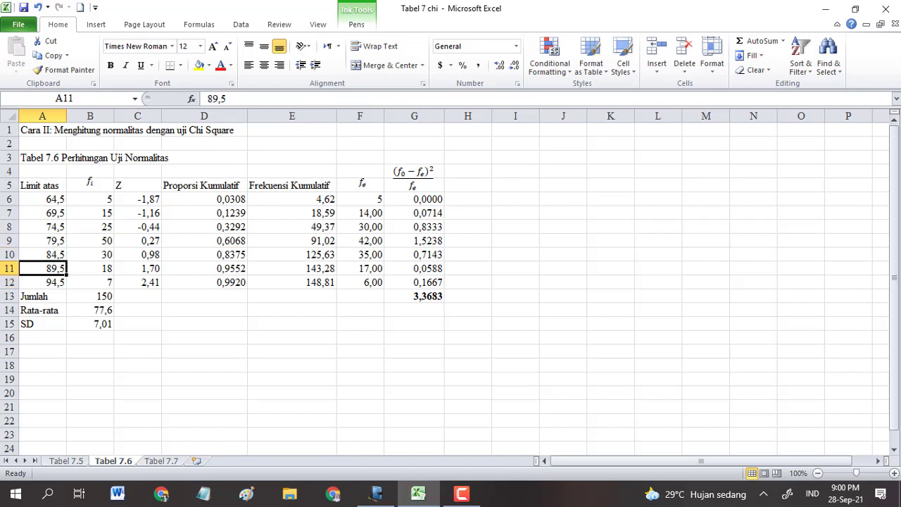
{"action": "key", "text": "Up"}
{"action": "key", "text": "Up"}
{"action": "key", "text": "Up"}
{"action": "key", "text": "Up"}
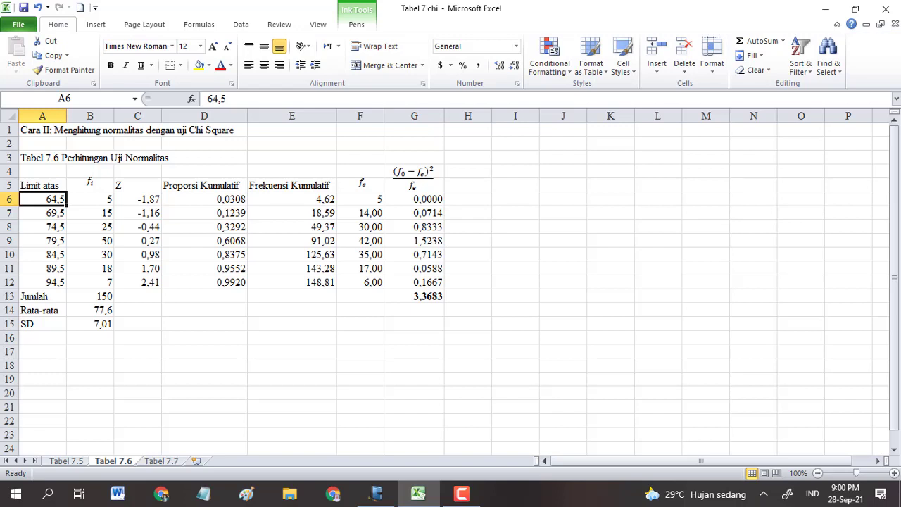
{"action": "left_click", "coordinate": [90, 200]}
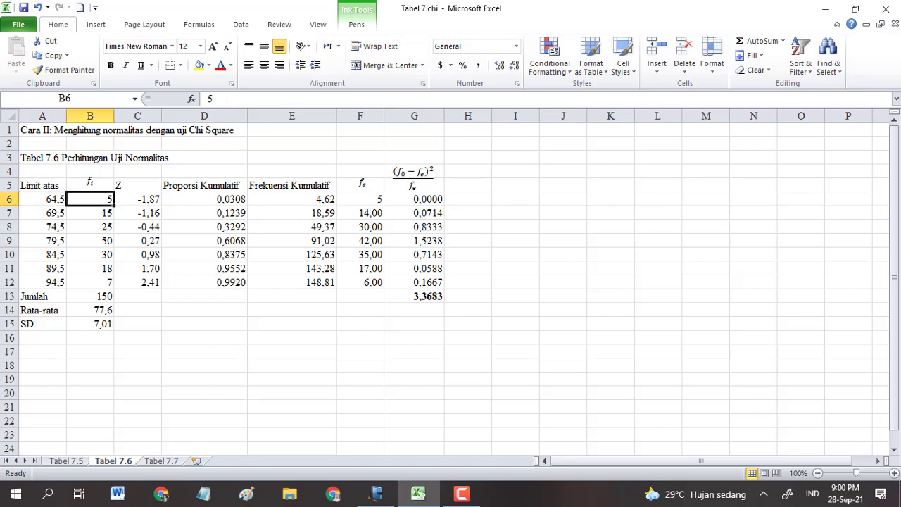
Step: Inspect the first Z score's formula in C6 and the cells it refers to
{"action": "left_click", "coordinate": [894, 474]}
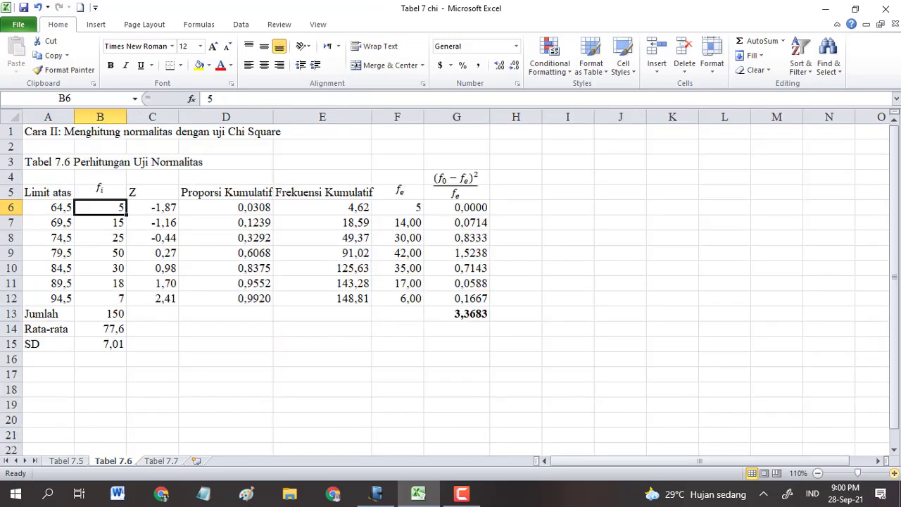
{"action": "left_click", "coordinate": [895, 473]}
{"action": "left_click", "coordinate": [895, 473]}
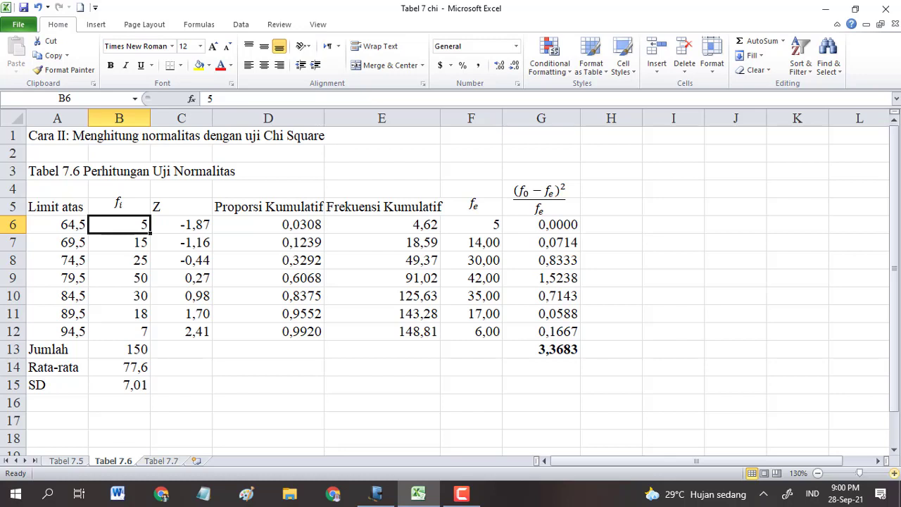
{"action": "left_click", "coordinate": [181, 225]}
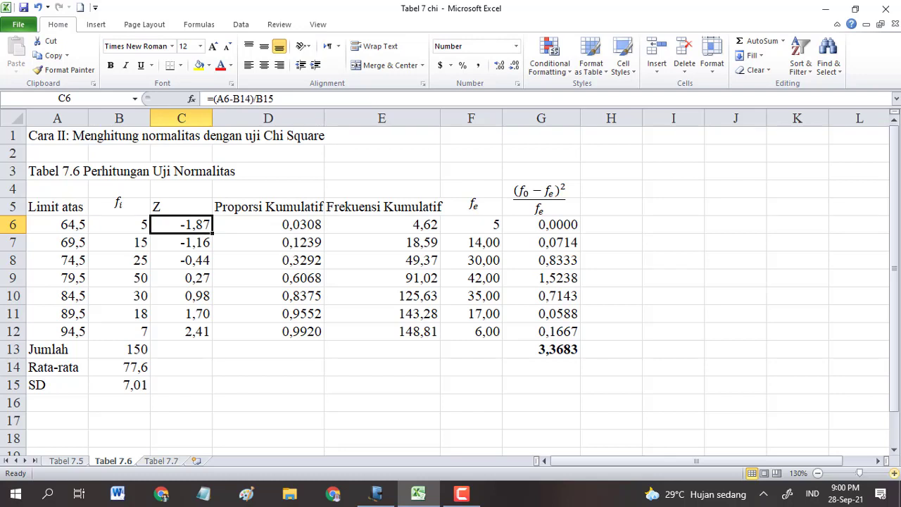
{"action": "key", "text": "F2"}
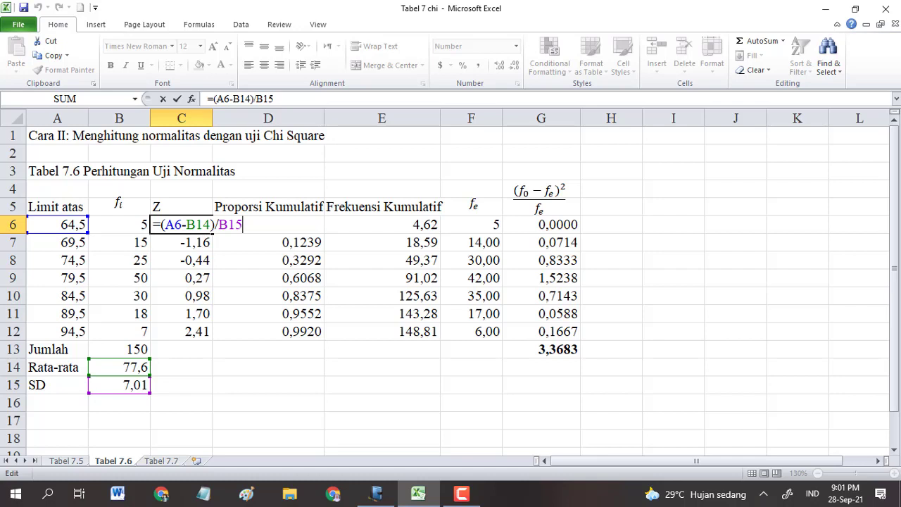
{"action": "key", "text": "Return"}
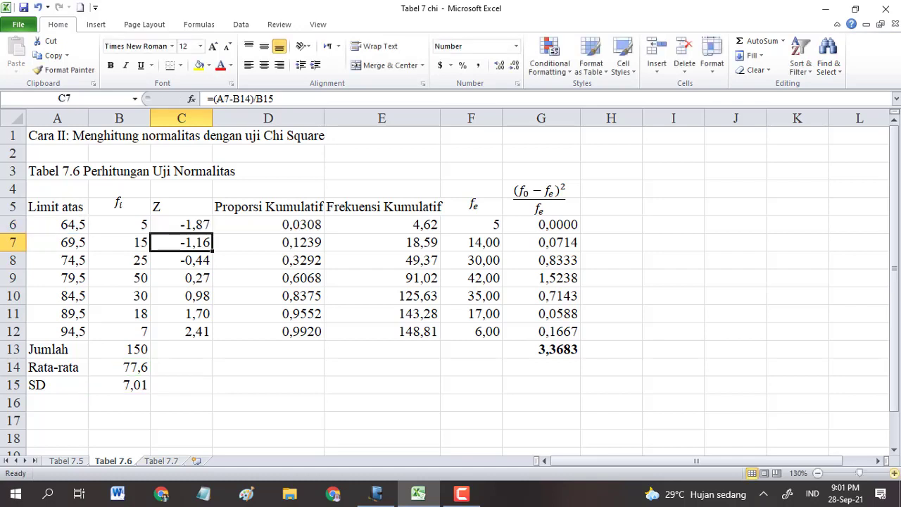
{"action": "left_click", "coordinate": [181, 224]}
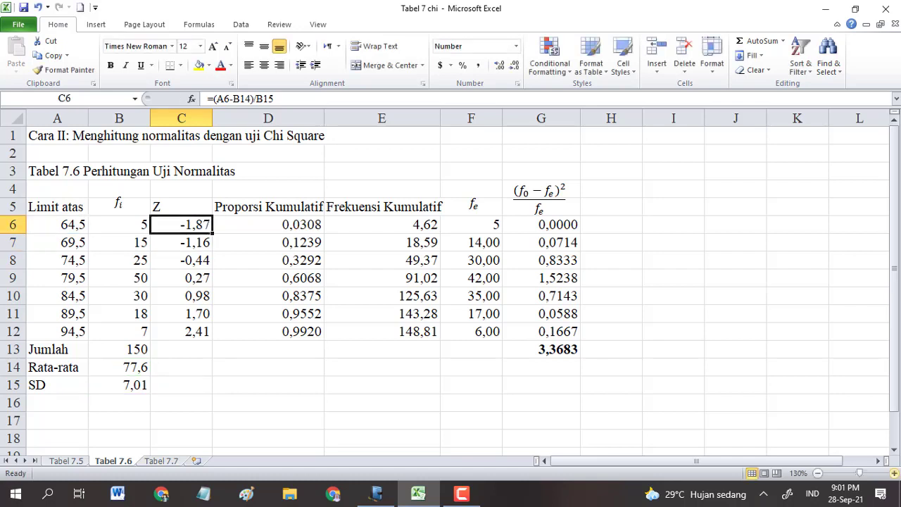
Step: Inspect the formulas behind the first Proporsi Kumulatif and Frekuensi Kumulatif values in row 6
{"action": "left_click", "coordinate": [268, 225]}
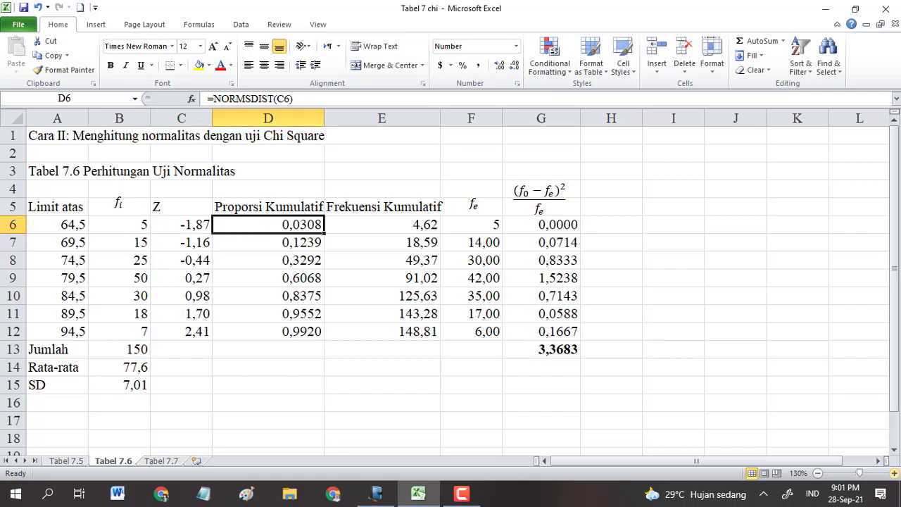
{"action": "key", "text": "F2"}
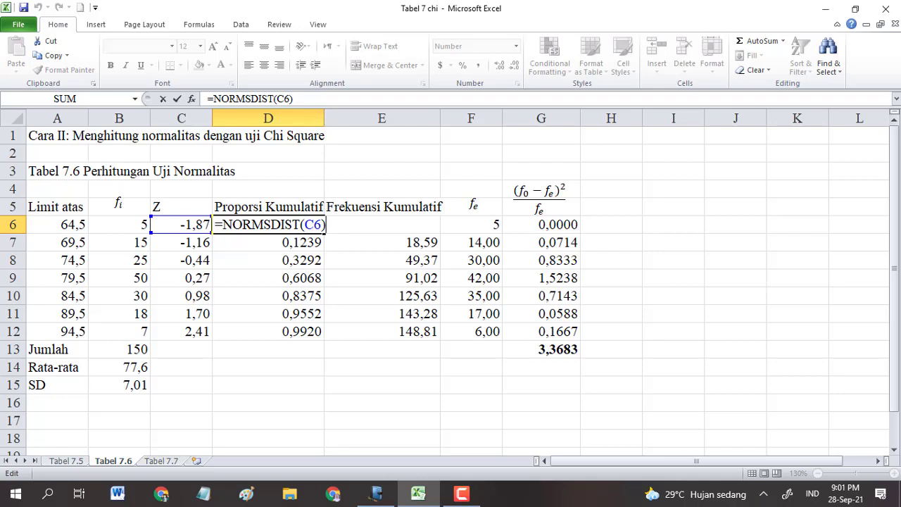
{"action": "key", "text": "Return"}
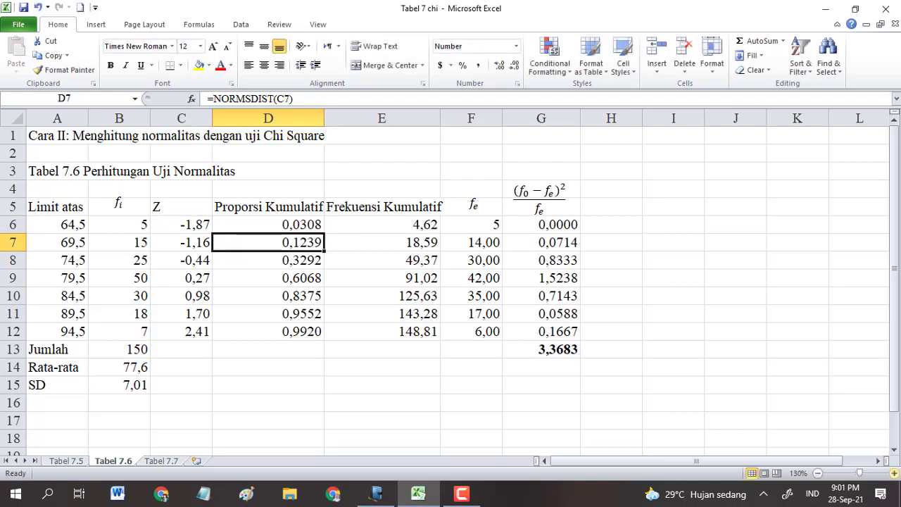
{"action": "key", "text": "Up"}
{"action": "key", "text": "Right"}
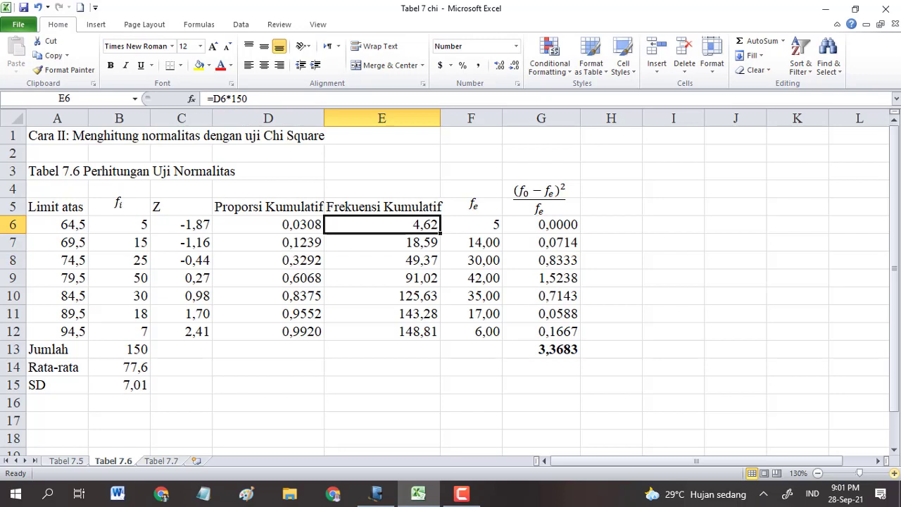
{"action": "key", "text": "F2"}
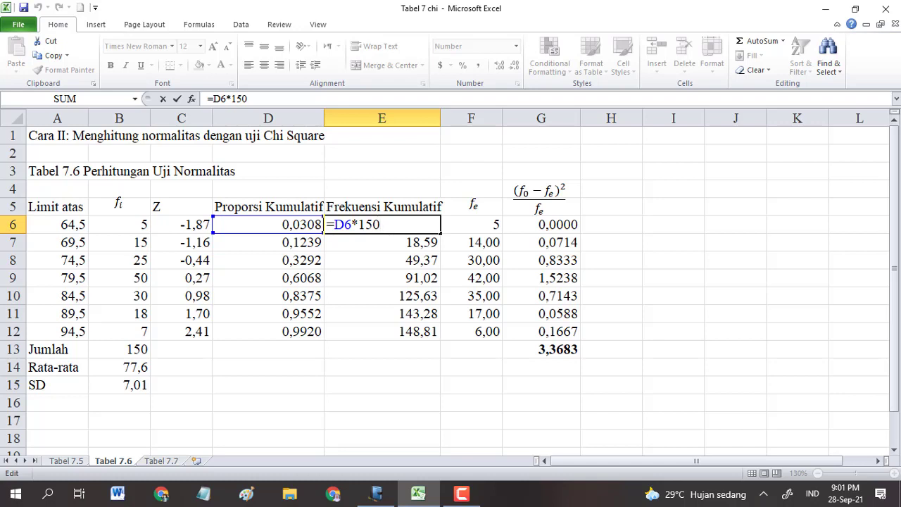
{"action": "key", "text": "Return"}
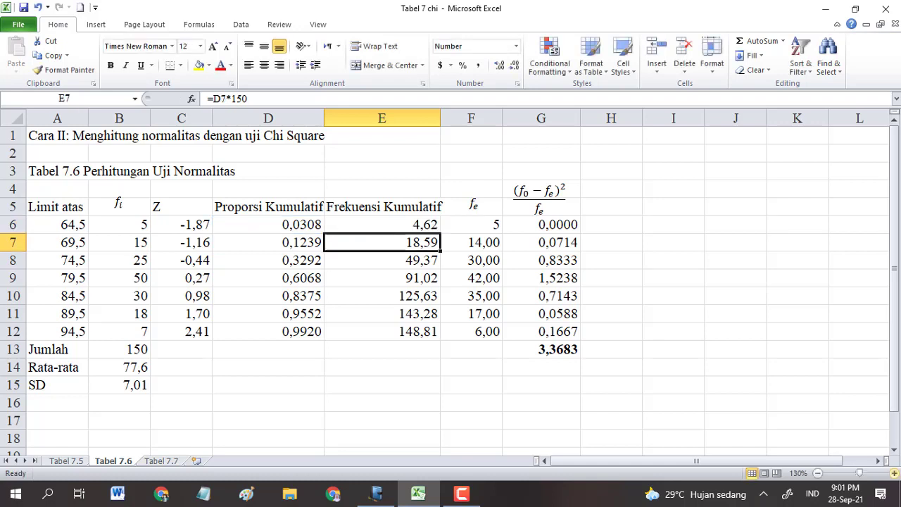
Step: Examine the expected frequency in row 6 and the chi-square contributions in column G down to their total
{"action": "left_click", "coordinate": [382, 224]}
{"action": "left_click", "coordinate": [471, 224]}
{"action": "left_click", "coordinate": [541, 224]}
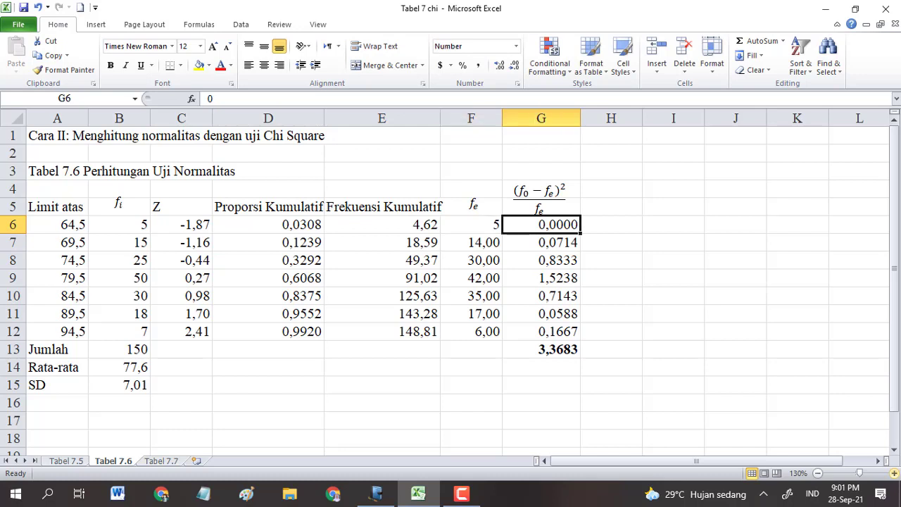
{"action": "key", "text": "Down"}
{"action": "key", "text": "Down"}
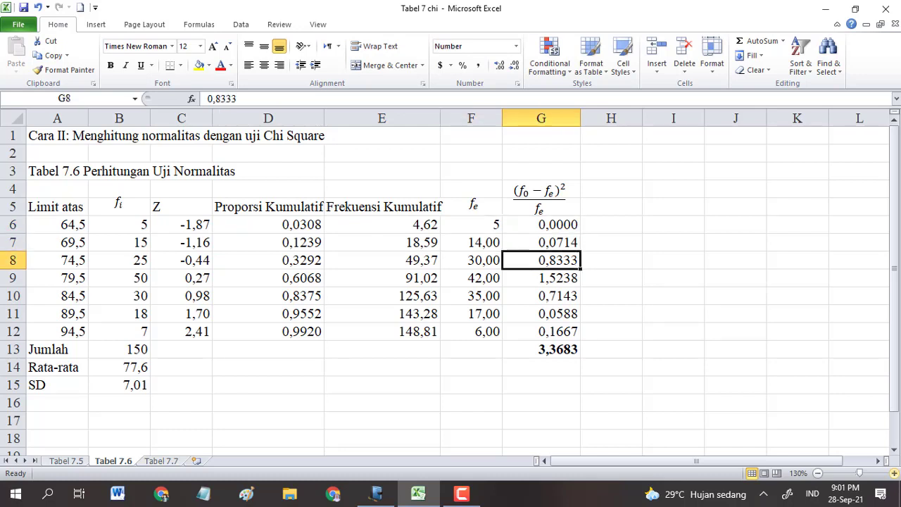
{"action": "key", "text": "Up"}
{"action": "key", "text": "Up"}
{"action": "key", "text": "Down"}
{"action": "key", "text": "Down"}
{"action": "key", "text": "Down"}
{"action": "key", "text": "Down"}
{"action": "key", "text": "Down"}
{"action": "key", "text": "Down"}
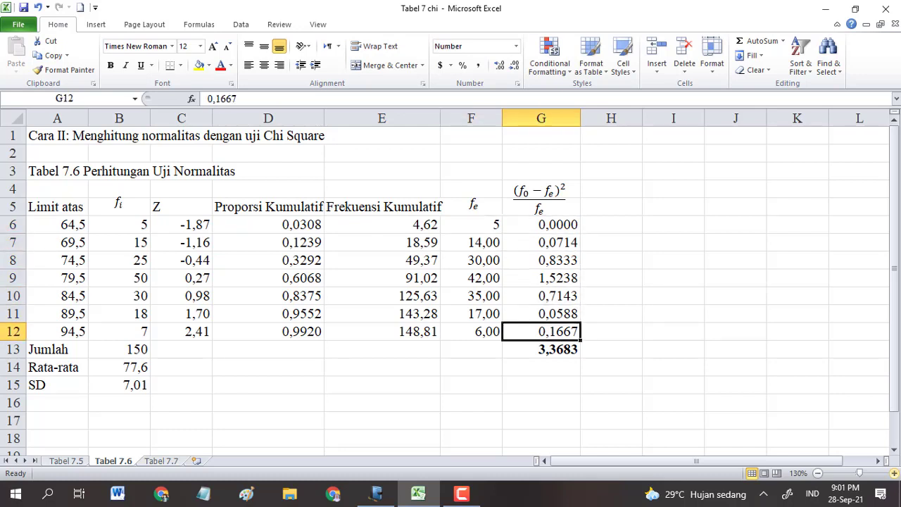
{"action": "key", "text": "Down"}
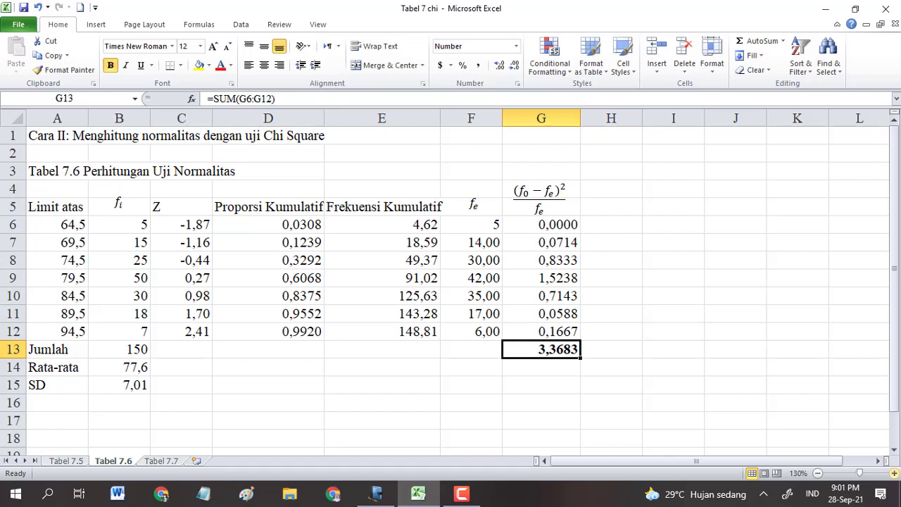
Step: Copy the whole Tabel 7.6 block A1:G15, including its headings and the Jumlah, Rata-rata and SD rows
{"action": "key", "text": "Left"}
{"action": "key", "text": "Left"}
{"action": "key", "text": "Left"}
{"action": "key", "text": "Left"}
{"action": "key", "text": "Left"}
{"action": "key", "text": "Left"}
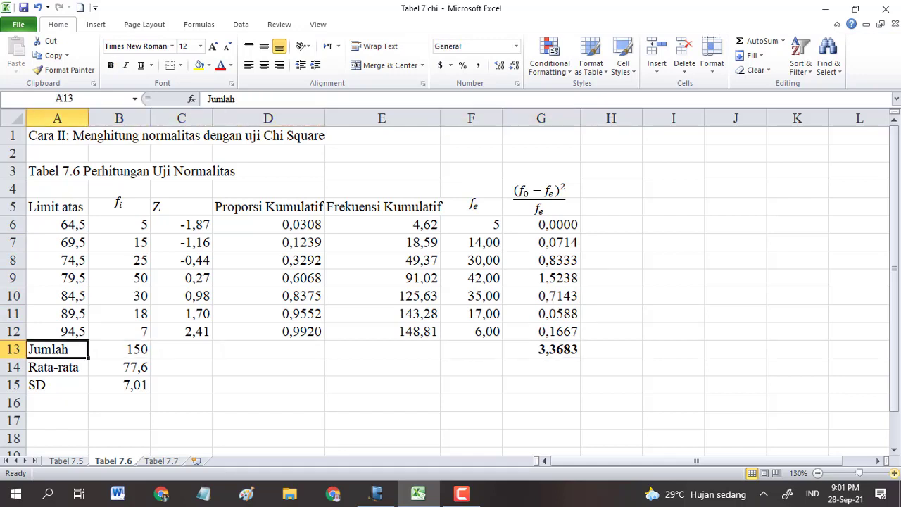
{"action": "key", "text": "Up"}
{"action": "key", "text": "Up"}
{"action": "key", "text": "Up"}
{"action": "key", "text": "Up"}
{"action": "key", "text": "Up"}
{"action": "key", "text": "Up"}
{"action": "key", "text": "Up"}
{"action": "key", "text": "Up"}
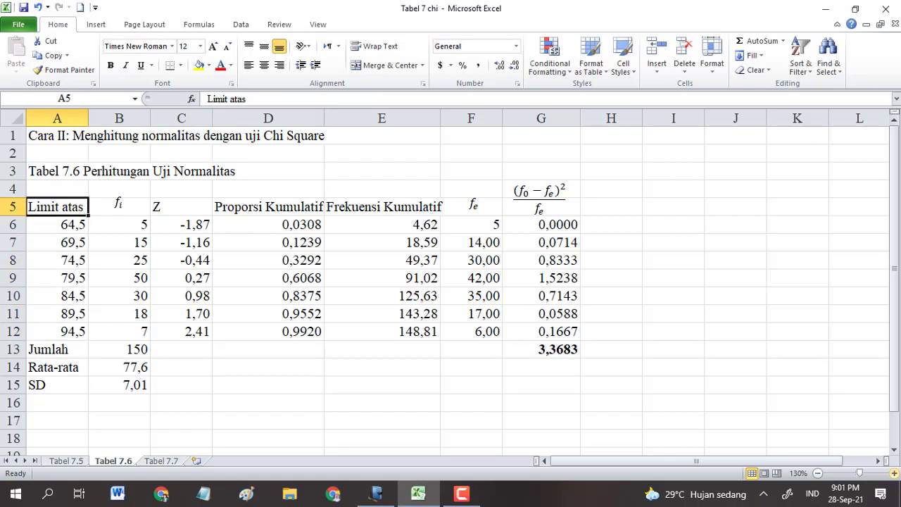
{"action": "key", "text": "Up"}
{"action": "key", "text": "Up"}
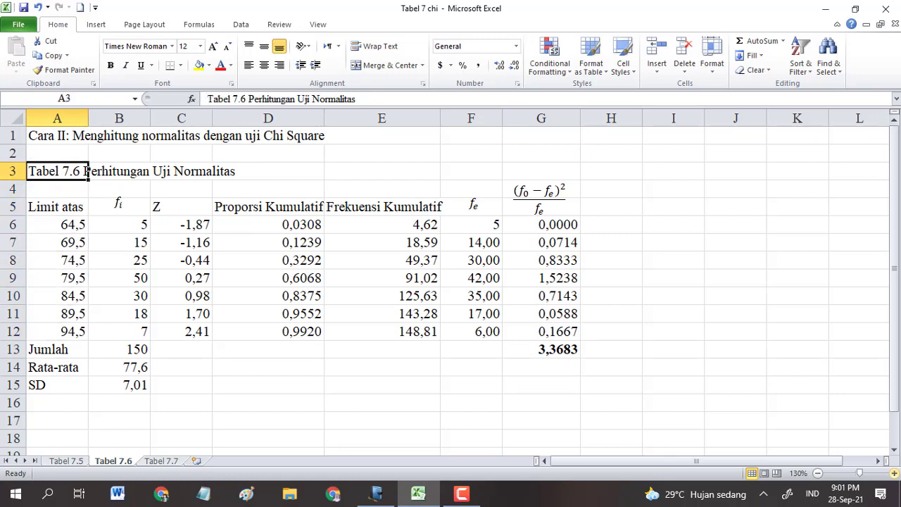
{"action": "left_click_drag", "start_coordinate": [85, 172], "coordinate": [200, 170]}
{"action": "left_click", "coordinate": [86, 136]}
{"action": "key", "text": "shift+Down"}
{"action": "key", "text": "shift+Down"}
{"action": "key", "text": "shift+Down"}
{"action": "key", "text": "shift+Down"}
{"action": "key", "text": "shift+Down"}
{"action": "key", "text": "shift+Down"}
{"action": "key", "text": "shift+Down"}
{"action": "key", "text": "shift+Down"}
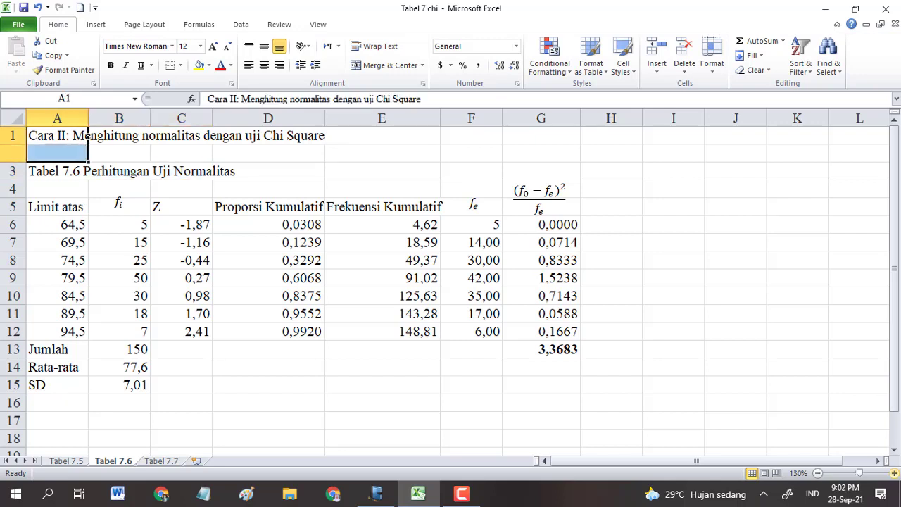
{"action": "key", "text": "shift+Down"}
{"action": "key", "text": "shift+Down"}
{"action": "key", "text": "shift+Down"}
{"action": "key", "text": "shift+Down"}
{"action": "key", "text": "shift+Down"}
{"action": "key", "text": "shift+Down"}
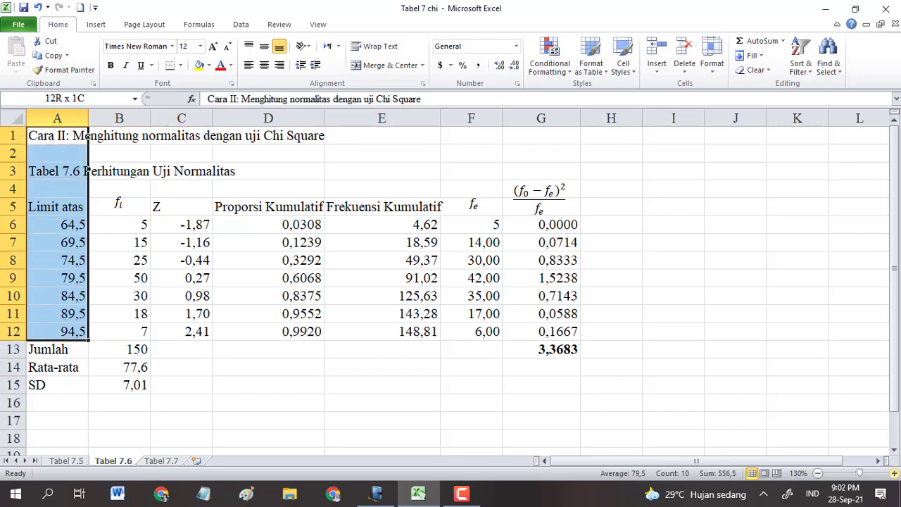
{"action": "key", "text": "shift+Right"}
{"action": "key", "text": "shift+Right"}
{"action": "key", "text": "shift+Right"}
{"action": "key", "text": "shift+Right"}
{"action": "key", "text": "shift+Right"}
{"action": "key", "text": "shift+Right"}
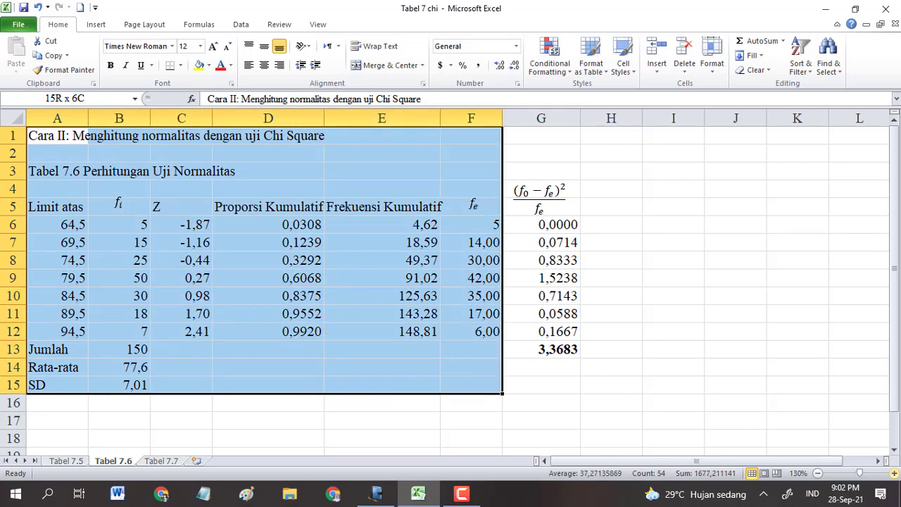
{"action": "key", "text": "ctrl+c"}
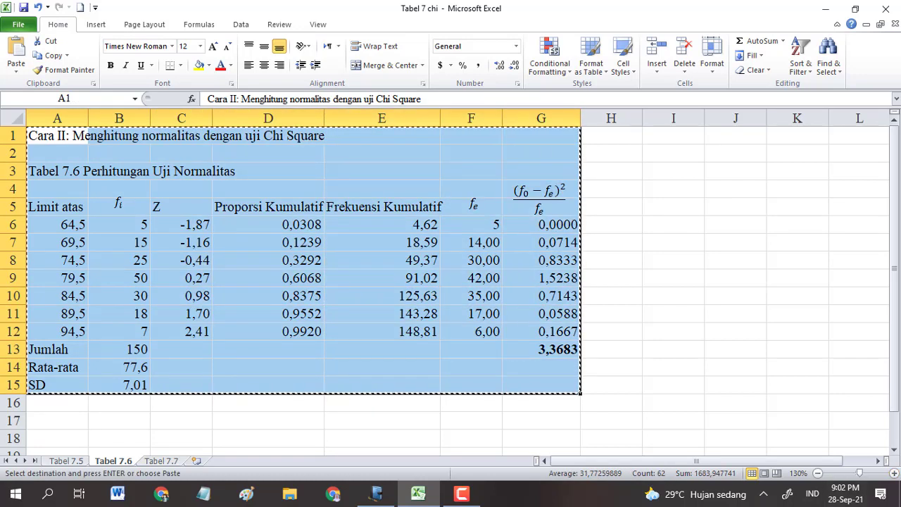
Step: Switch to Windows Journal, paste the copied table onto blank page 21, and enlarge it past the margin line
{"action": "left_click", "coordinate": [377, 494]}
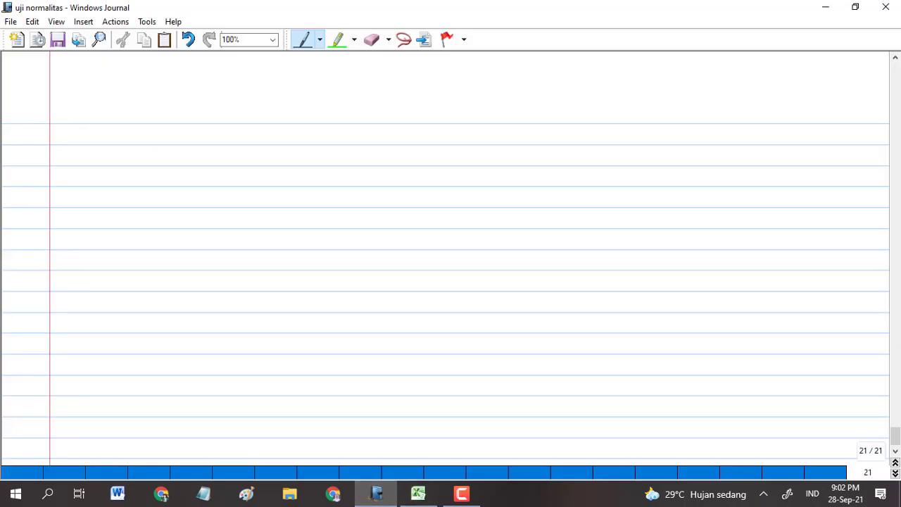
{"action": "right_click", "coordinate": [80, 88]}
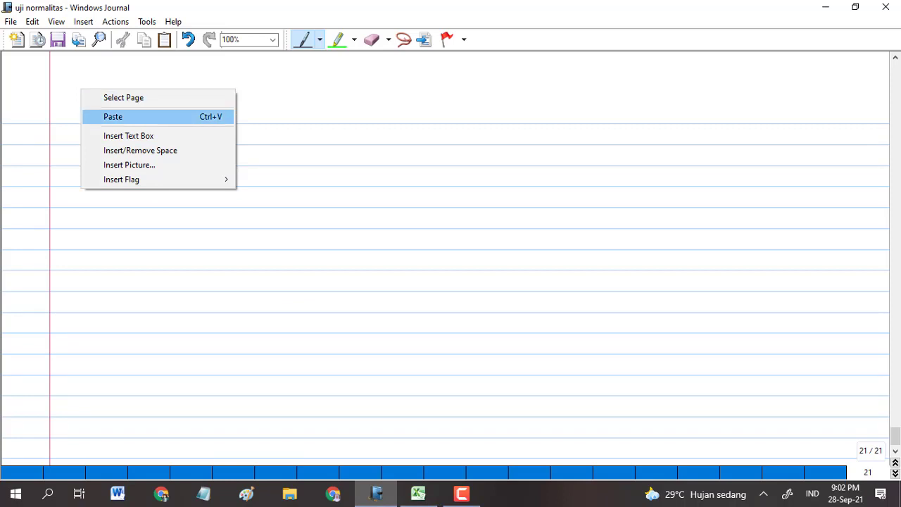
{"action": "left_click", "coordinate": [116, 115]}
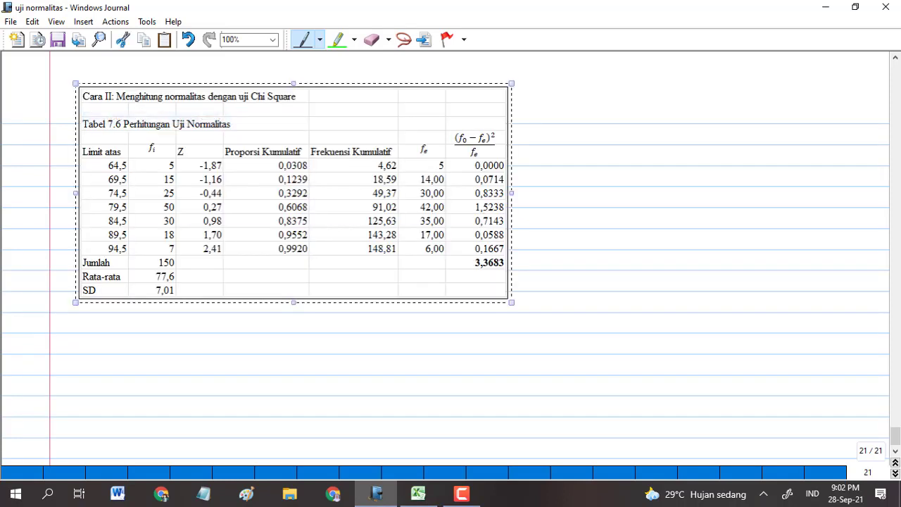
{"action": "left_click_drag", "start_coordinate": [76, 302], "coordinate": [30, 353]}
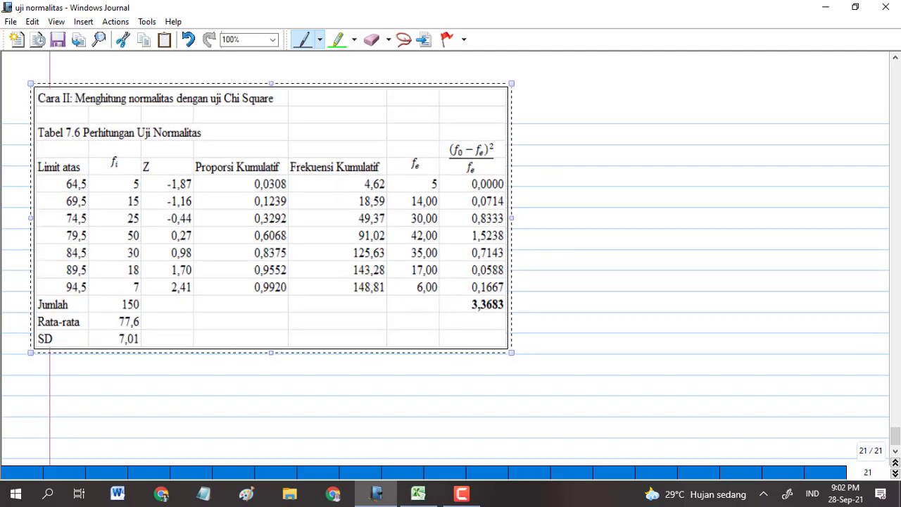
{"action": "key", "text": "Escape"}
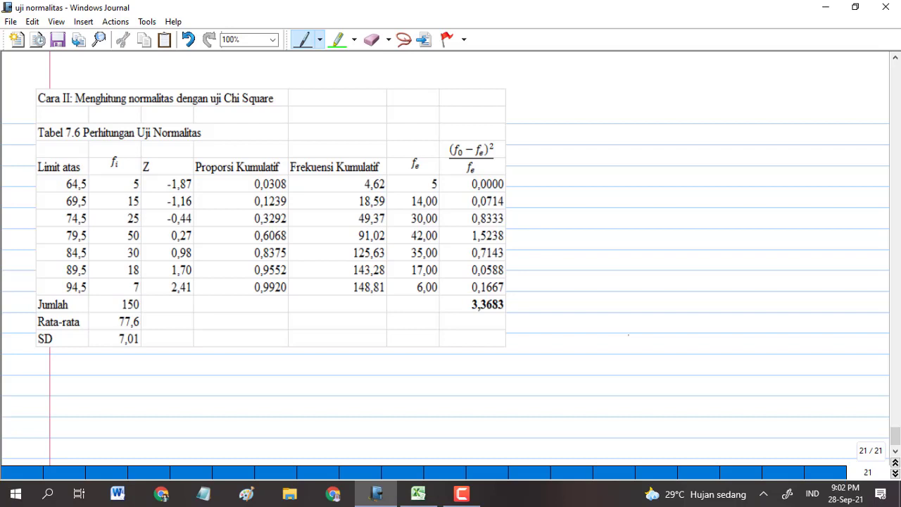
Step: Circle the Z heading and draw a curved line from it to the table's upper right corner, undoing the arrowhead strokes
{"action": "mouse_move", "coordinate": [169, 145]}
{"action": "left_mouse_down"}
{"action": "mouse_move", "coordinate": [138, 159]}
{"action": "mouse_move", "coordinate": [178, 151]}
{"action": "mouse_move", "coordinate": [144, 149]}
{"action": "mouse_move", "coordinate": [507, 85]}
{"action": "left_mouse_up"}
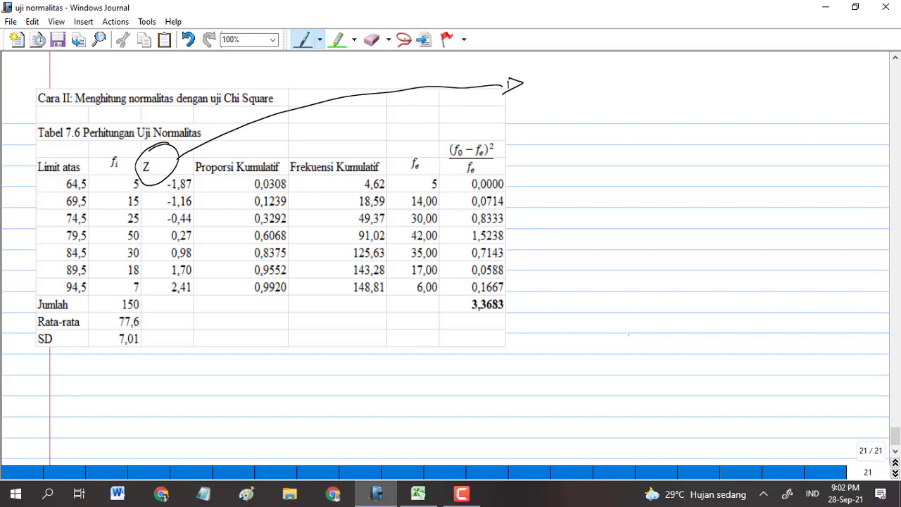
{"action": "key", "text": "ctrl+z"}
{"action": "key", "text": "ctrl+z"}
Step: Write the calculation (64,5 − 77,6) / 7.01 = −1,87 by hand at the end of the line from the Z heading
{"action": "mouse_move", "coordinate": [551, 64]}
{"action": "left_mouse_down"}
{"action": "mouse_move", "coordinate": [539, 80]}
{"action": "mouse_move", "coordinate": [562, 89]}
{"action": "left_mouse_up"}
{"action": "mouse_move", "coordinate": [576, 76]}
{"action": "left_mouse_down"}
{"action": "mouse_move", "coordinate": [569, 88]}
{"action": "mouse_move", "coordinate": [592, 82]}
{"action": "mouse_move", "coordinate": [604, 93]}
{"action": "mouse_move", "coordinate": [610, 78]}
{"action": "left_mouse_up"}
{"action": "mouse_move", "coordinate": [612, 69]}
{"action": "left_mouse_down"}
{"action": "mouse_move", "coordinate": [615, 92]}
{"action": "mouse_move", "coordinate": [637, 79]}
{"action": "left_mouse_up"}
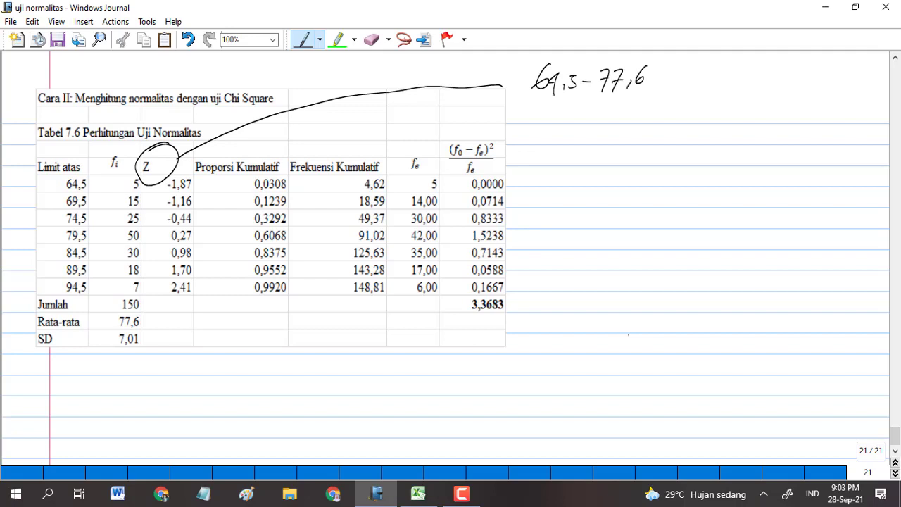
{"action": "left_click_drag", "start_coordinate": [527, 98], "coordinate": [667, 88]}
{"action": "mouse_move", "coordinate": [575, 103]}
{"action": "left_mouse_down"}
{"action": "mouse_move", "coordinate": [577, 130]}
{"action": "mouse_move", "coordinate": [586, 115]}
{"action": "left_mouse_up"}
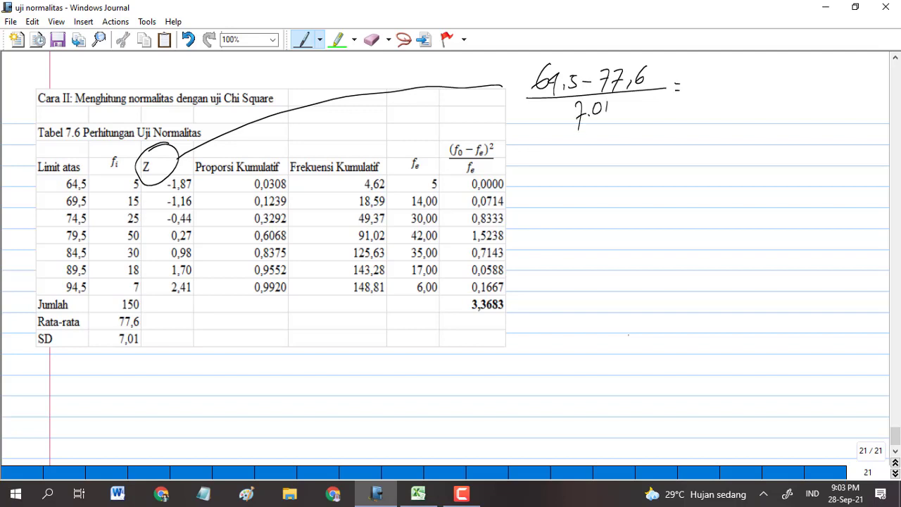
{"action": "left_click_drag", "start_coordinate": [693, 80], "coordinate": [709, 85]}
{"action": "left_click_drag", "start_coordinate": [713, 84], "coordinate": [725, 73]}
{"action": "mouse_move", "coordinate": [729, 74]}
{"action": "left_mouse_down"}
{"action": "mouse_move", "coordinate": [731, 100]}
{"action": "mouse_move", "coordinate": [738, 82]}
{"action": "left_mouse_up"}
Step: Draw an arrow from the Proporsi Kumulatif heading to the blank area beside the table and write "= NORMSDIST(" at its end
{"action": "mouse_move", "coordinate": [249, 155]}
{"action": "left_mouse_down"}
{"action": "mouse_move", "coordinate": [414, 113]}
{"action": "mouse_move", "coordinate": [524, 147]}
{"action": "left_mouse_up"}
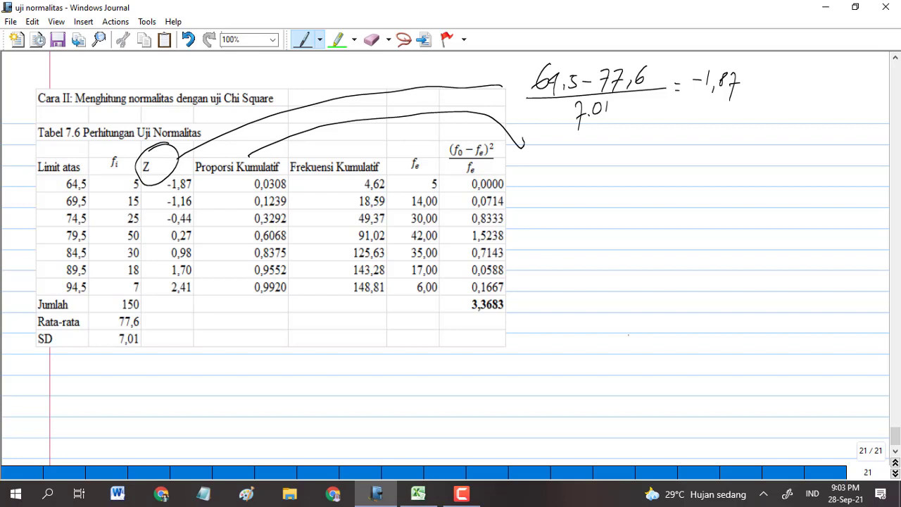
{"action": "mouse_move", "coordinate": [557, 160]}
{"action": "left_mouse_down"}
{"action": "mouse_move", "coordinate": [559, 142]}
{"action": "mouse_move", "coordinate": [577, 154]}
{"action": "mouse_move", "coordinate": [585, 143]}
{"action": "mouse_move", "coordinate": [603, 148]}
{"action": "mouse_move", "coordinate": [607, 158]}
{"action": "left_mouse_up"}
{"action": "mouse_move", "coordinate": [606, 158]}
{"action": "left_mouse_down"}
{"action": "mouse_move", "coordinate": [634, 162]}
{"action": "mouse_move", "coordinate": [663, 139]}
{"action": "left_mouse_up"}
{"action": "mouse_move", "coordinate": [661, 140]}
{"action": "left_mouse_down"}
{"action": "mouse_move", "coordinate": [661, 157]}
{"action": "mouse_move", "coordinate": [683, 157]}
{"action": "left_mouse_up"}
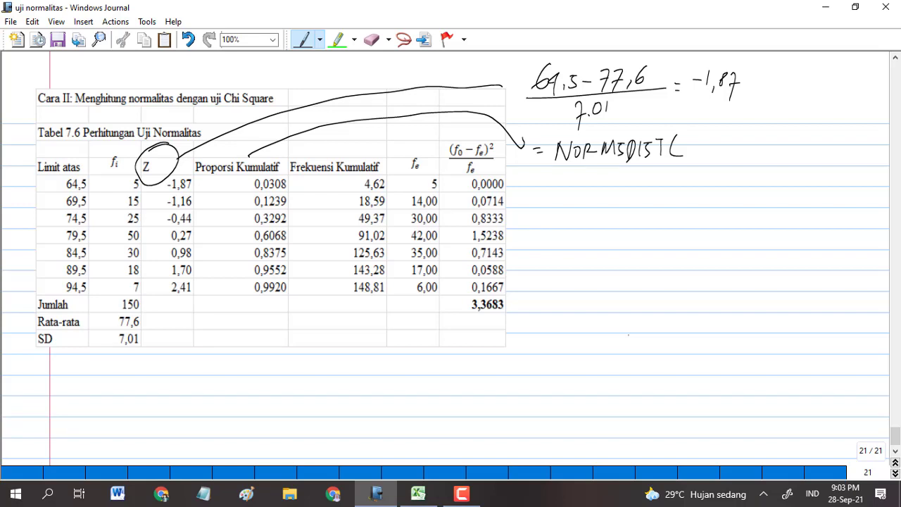
Step: Complete the NORMSDIST formula with a red Zi and closing parenthesis using the Medium Point pen, undoing the stray circle in the Z column
{"action": "left_click", "coordinate": [320, 39]}
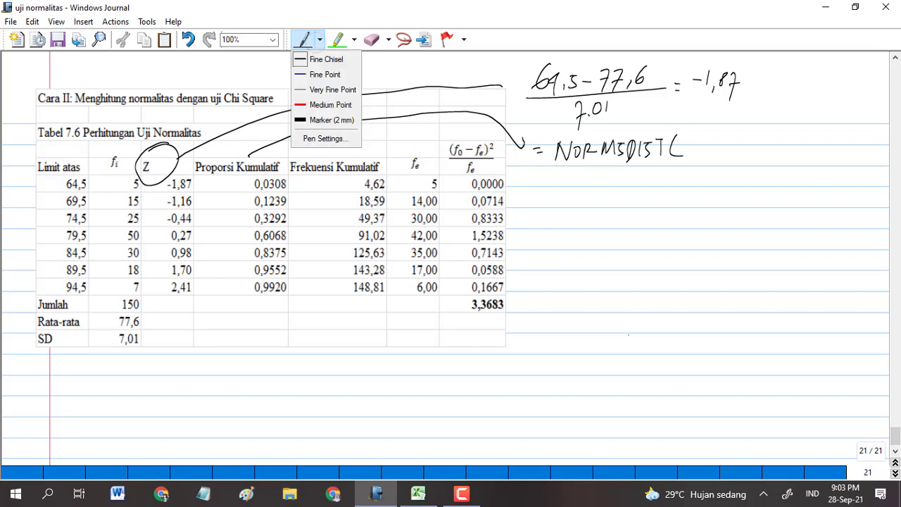
{"action": "left_click", "coordinate": [331, 103]}
{"action": "mouse_move", "coordinate": [173, 182]}
{"action": "left_mouse_down"}
{"action": "mouse_move", "coordinate": [148, 204]}
{"action": "mouse_move", "coordinate": [172, 175]}
{"action": "left_mouse_up"}
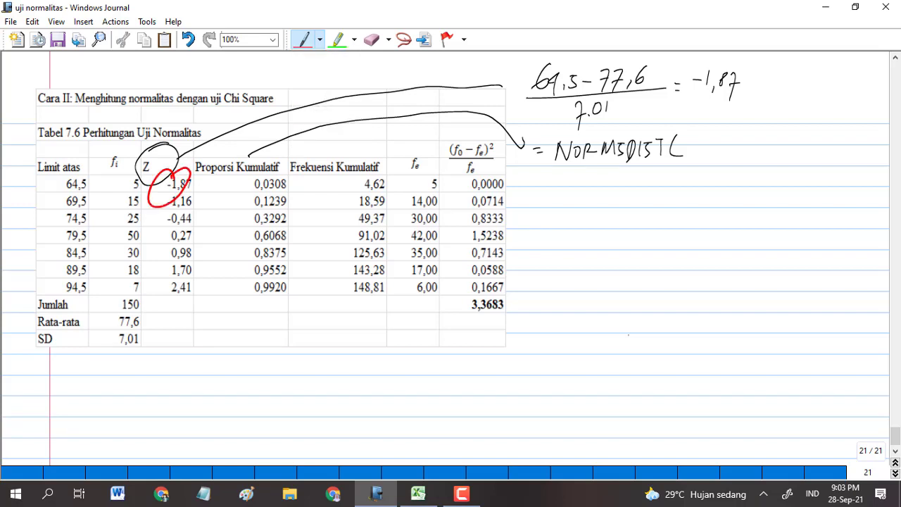
{"action": "key", "text": "ctrl+z"}
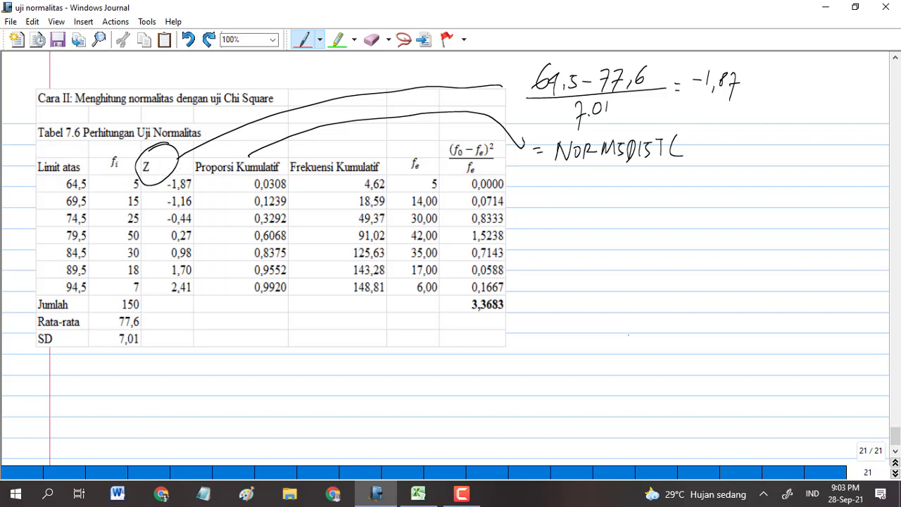
{"action": "mouse_move", "coordinate": [690, 138]}
{"action": "left_mouse_down"}
{"action": "mouse_move", "coordinate": [693, 153]}
{"action": "mouse_move", "coordinate": [712, 154]}
{"action": "left_mouse_up"}
{"action": "left_click_drag", "start_coordinate": [705, 145], "coordinate": [725, 160]}
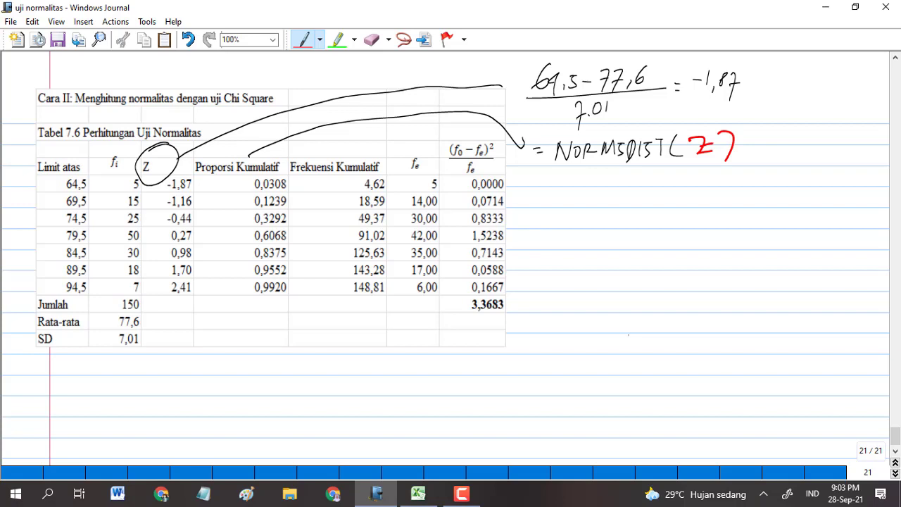
Step: With the Fine Chisel pen, draw a curved line from the Frekuensi Kumulatif heading and write "Kolom 4 X 150" at its end
{"action": "left_click", "coordinate": [319, 40]}
{"action": "left_click", "coordinate": [323, 62]}
{"action": "mouse_move", "coordinate": [359, 152]}
{"action": "left_mouse_down"}
{"action": "mouse_move", "coordinate": [462, 134]}
{"action": "mouse_move", "coordinate": [512, 145]}
{"action": "mouse_move", "coordinate": [530, 193]}
{"action": "mouse_move", "coordinate": [551, 206]}
{"action": "left_mouse_up"}
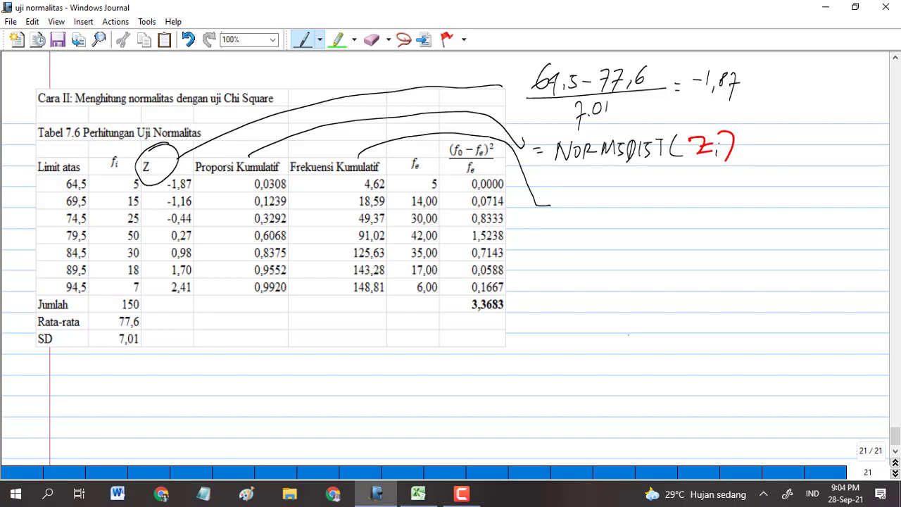
{"action": "mouse_move", "coordinate": [572, 183]}
{"action": "left_mouse_down"}
{"action": "mouse_move", "coordinate": [582, 200]}
{"action": "mouse_move", "coordinate": [650, 196]}
{"action": "left_mouse_up"}
{"action": "left_click_drag", "start_coordinate": [649, 187], "coordinate": [642, 212]}
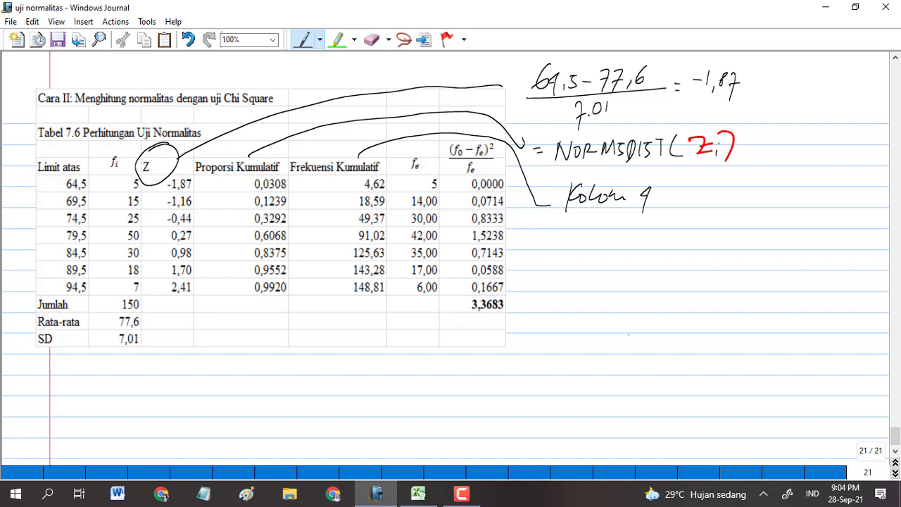
{"action": "mouse_move", "coordinate": [660, 187]}
{"action": "left_mouse_down"}
{"action": "mouse_move", "coordinate": [674, 200]}
{"action": "mouse_move", "coordinate": [656, 207]}
{"action": "left_mouse_up"}
{"action": "mouse_move", "coordinate": [679, 186]}
{"action": "left_mouse_down"}
{"action": "mouse_move", "coordinate": [679, 202]}
{"action": "mouse_move", "coordinate": [702, 187]}
{"action": "left_mouse_up"}
Step: Try to reroute the start of the Kolom 4 X 150 line to the fe heading, erasing the circle around the first fe value
{"action": "left_click_drag", "start_coordinate": [414, 185], "coordinate": [444, 178]}
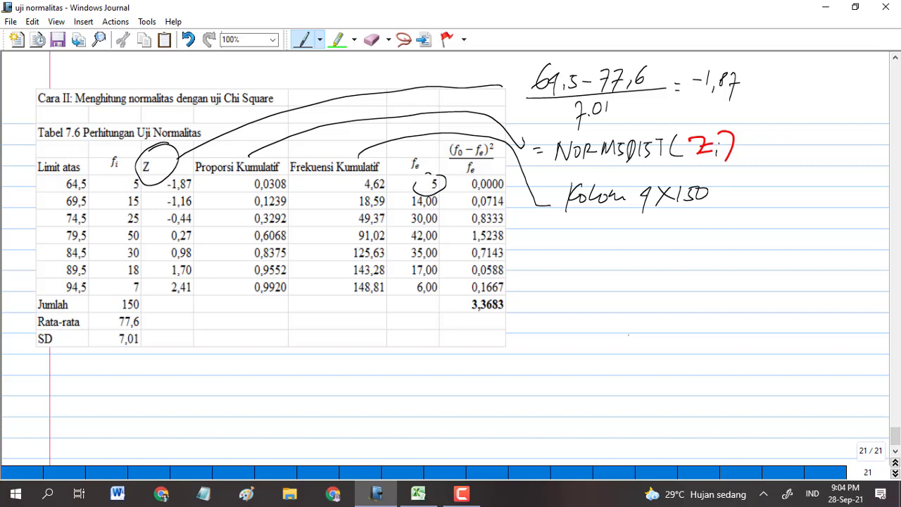
{"action": "left_click", "coordinate": [371, 38]}
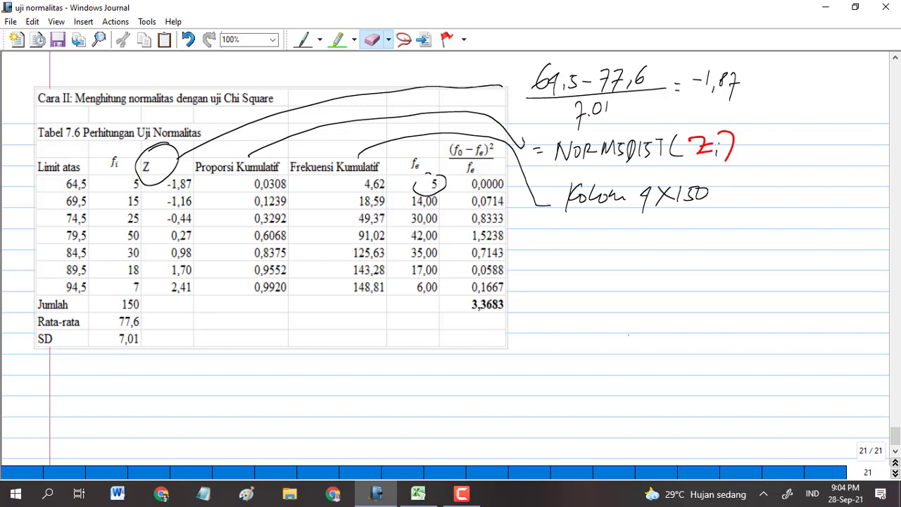
{"action": "mouse_move", "coordinate": [359, 158]}
{"action": "left_mouse_down"}
{"action": "mouse_move", "coordinate": [395, 138]}
{"action": "mouse_move", "coordinate": [370, 146]}
{"action": "mouse_move", "coordinate": [403, 145]}
{"action": "mouse_move", "coordinate": [406, 153]}
{"action": "left_mouse_up"}
{"action": "left_click", "coordinate": [304, 39]}
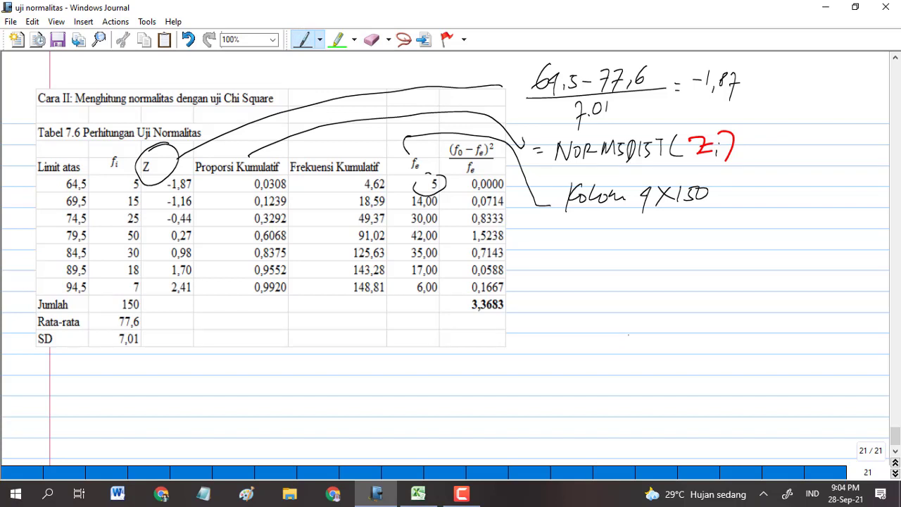
{"action": "left_click", "coordinate": [373, 39]}
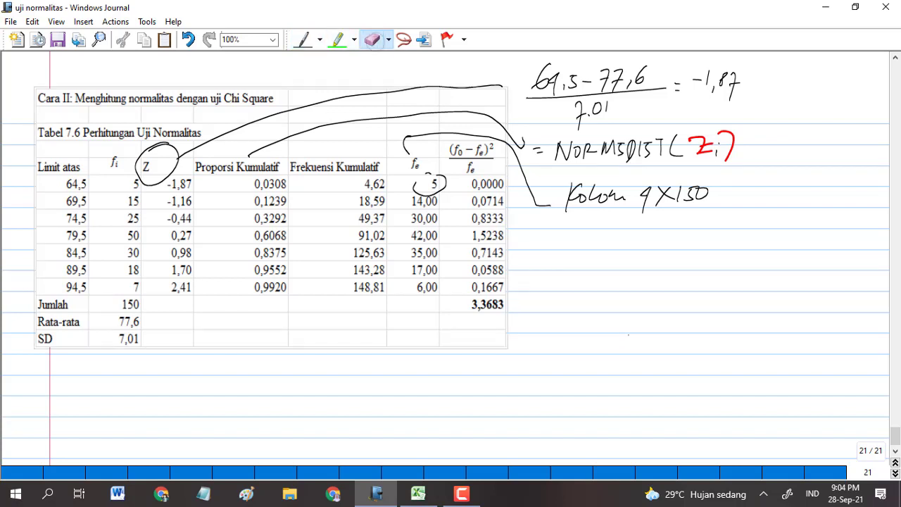
{"action": "left_click_drag", "start_coordinate": [419, 194], "coordinate": [442, 176]}
{"action": "left_click", "coordinate": [304, 40]}
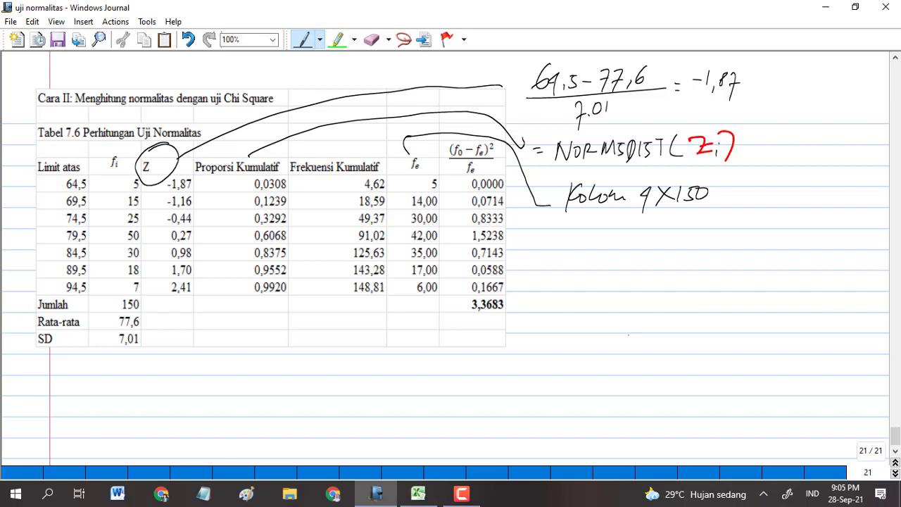
Step: Redraw the start of the Kolom 4 X 150 line as an arrow to the Frekuensi Kumulatif heading, erasing its hook at fe
{"action": "mouse_move", "coordinate": [407, 136]}
{"action": "left_mouse_down"}
{"action": "mouse_move", "coordinate": [335, 160]}
{"action": "mouse_move", "coordinate": [345, 162]}
{"action": "left_mouse_up"}
{"action": "left_click", "coordinate": [371, 39]}
{"action": "left_click_drag", "start_coordinate": [405, 153], "coordinate": [415, 137]}
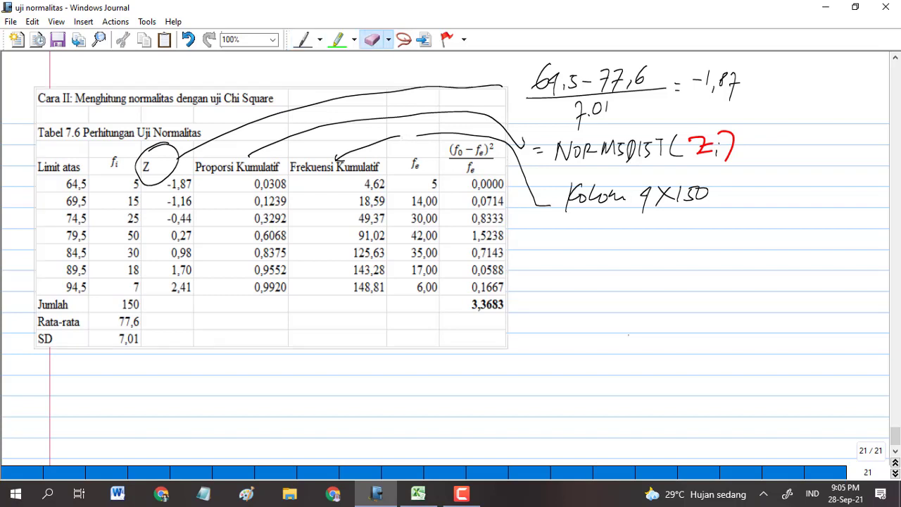
{"action": "left_click", "coordinate": [303, 39]}
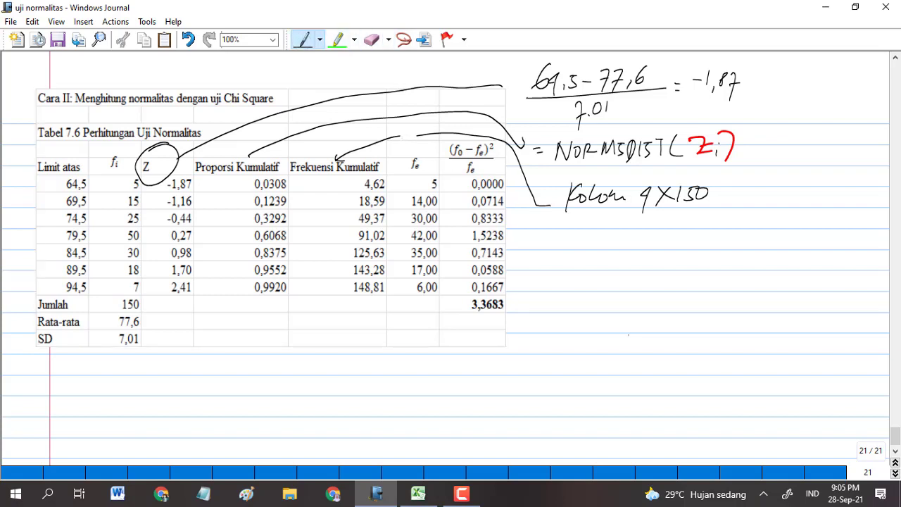
{"action": "left_click_drag", "start_coordinate": [395, 135], "coordinate": [424, 134]}
{"action": "mouse_move", "coordinate": [416, 145]}
{"action": "left_mouse_down"}
{"action": "mouse_move", "coordinate": [408, 177]}
{"action": "mouse_move", "coordinate": [421, 144]}
{"action": "mouse_move", "coordinate": [550, 247]}
{"action": "left_mouse_up"}
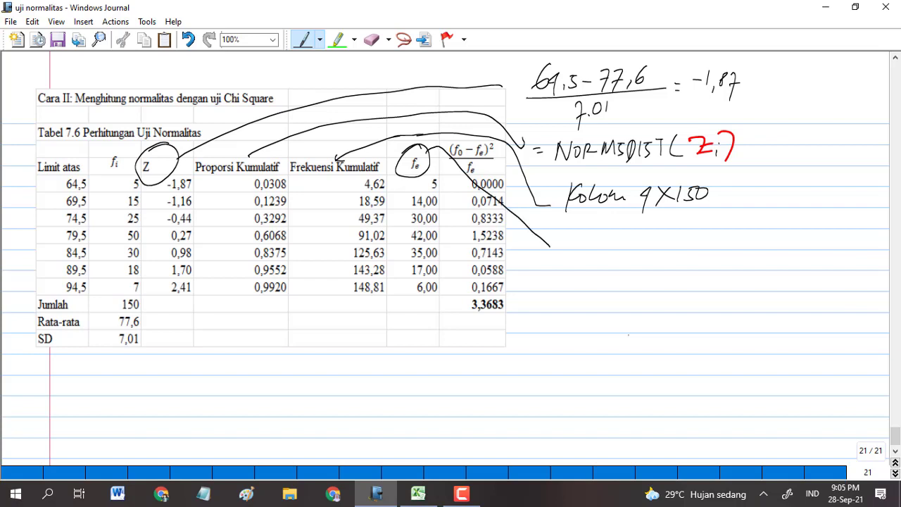
{"action": "key", "text": "ctrl+z"}
{"action": "key", "text": "ctrl+z"}
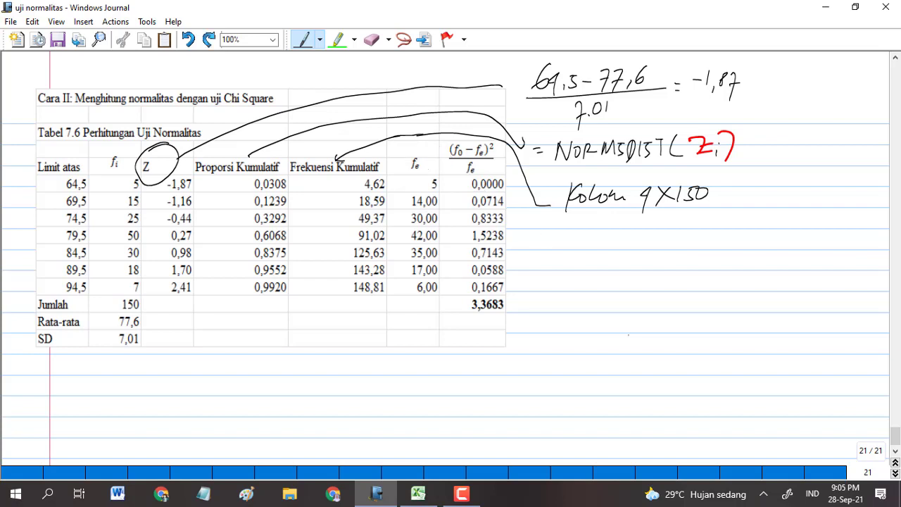
Step: Circle the fe heading in red with the Medium Point pen and draw a red line from it to below Kolom 4 X 150
{"action": "left_click", "coordinate": [320, 40]}
{"action": "left_click", "coordinate": [331, 106]}
{"action": "mouse_move", "coordinate": [423, 149]}
{"action": "left_mouse_down"}
{"action": "mouse_move", "coordinate": [396, 160]}
{"action": "mouse_move", "coordinate": [431, 165]}
{"action": "mouse_move", "coordinate": [575, 255]}
{"action": "left_mouse_up"}
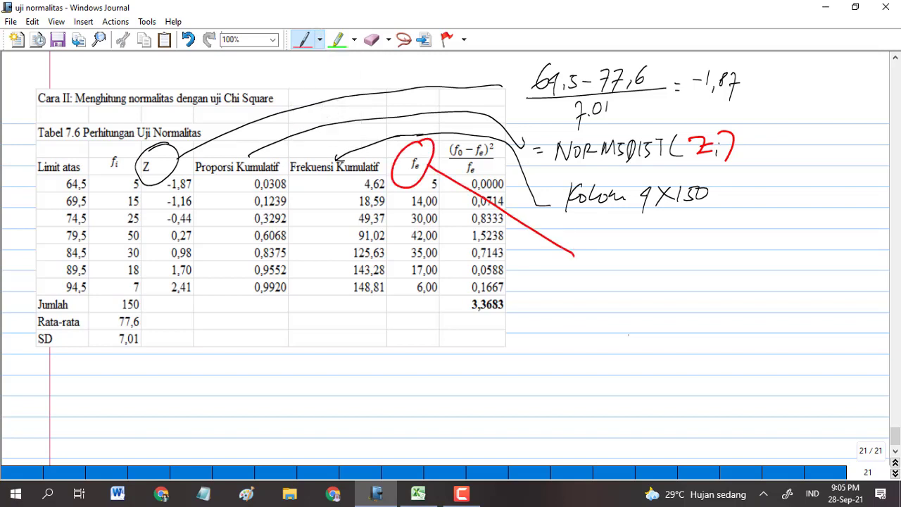
Step: Write the formula χ² = Σ (fo − fe)² / fe in black ink at the end of the red line
{"action": "left_click", "coordinate": [320, 39]}
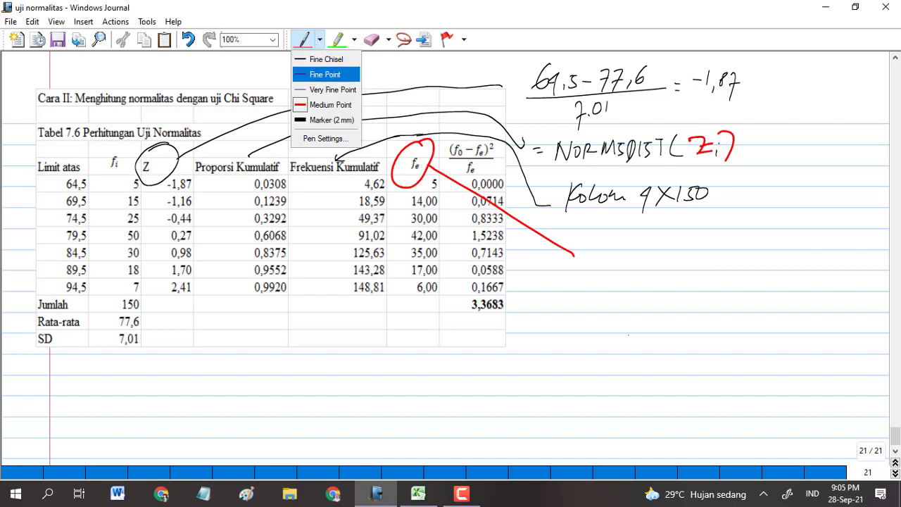
{"action": "left_click", "coordinate": [325, 74]}
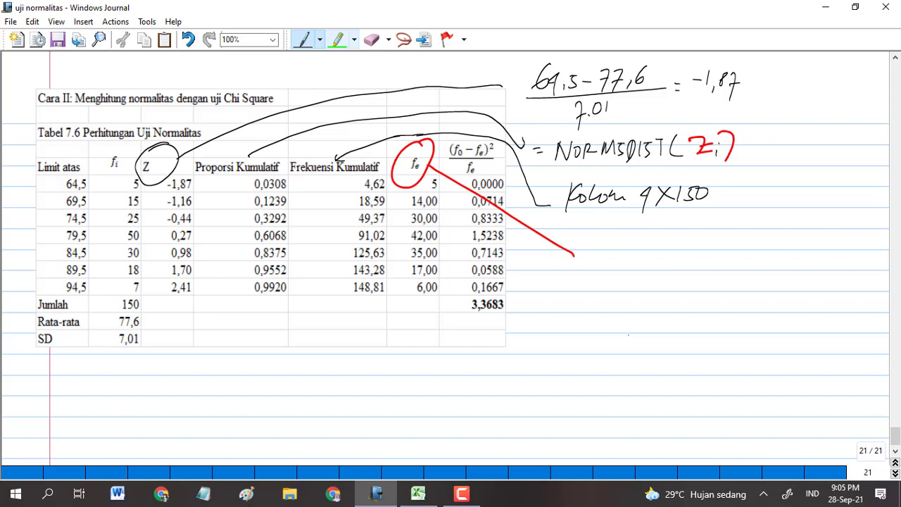
{"action": "mouse_move", "coordinate": [593, 251]}
{"action": "left_mouse_down"}
{"action": "mouse_move", "coordinate": [608, 237]}
{"action": "mouse_move", "coordinate": [603, 259]}
{"action": "left_mouse_up"}
{"action": "left_click_drag", "start_coordinate": [607, 227], "coordinate": [613, 233]}
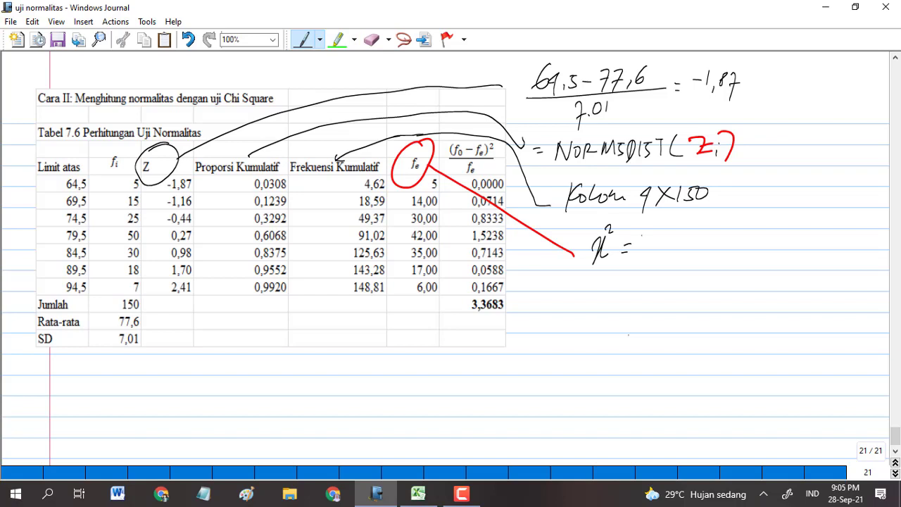
{"action": "mouse_move", "coordinate": [663, 234]}
{"action": "left_mouse_down"}
{"action": "mouse_move", "coordinate": [646, 238]}
{"action": "mouse_move", "coordinate": [665, 254]}
{"action": "left_mouse_up"}
{"action": "left_click_drag", "start_coordinate": [687, 213], "coordinate": [682, 241]}
{"action": "mouse_move", "coordinate": [702, 214]}
{"action": "left_mouse_down"}
{"action": "mouse_move", "coordinate": [696, 244]}
{"action": "mouse_move", "coordinate": [700, 228]}
{"action": "left_mouse_up"}
{"action": "mouse_move", "coordinate": [706, 231]}
{"action": "left_mouse_down"}
{"action": "mouse_move", "coordinate": [702, 238]}
{"action": "mouse_move", "coordinate": [722, 227]}
{"action": "left_mouse_up"}
{"action": "mouse_move", "coordinate": [735, 211]}
{"action": "left_mouse_down"}
{"action": "mouse_move", "coordinate": [724, 247]}
{"action": "mouse_move", "coordinate": [738, 230]}
{"action": "mouse_move", "coordinate": [738, 240]}
{"action": "left_mouse_up"}
{"action": "mouse_move", "coordinate": [746, 206]}
{"action": "left_mouse_down"}
{"action": "mouse_move", "coordinate": [751, 247]}
{"action": "mouse_move", "coordinate": [771, 214]}
{"action": "left_mouse_up"}
{"action": "left_click_drag", "start_coordinate": [673, 250], "coordinate": [770, 251]}
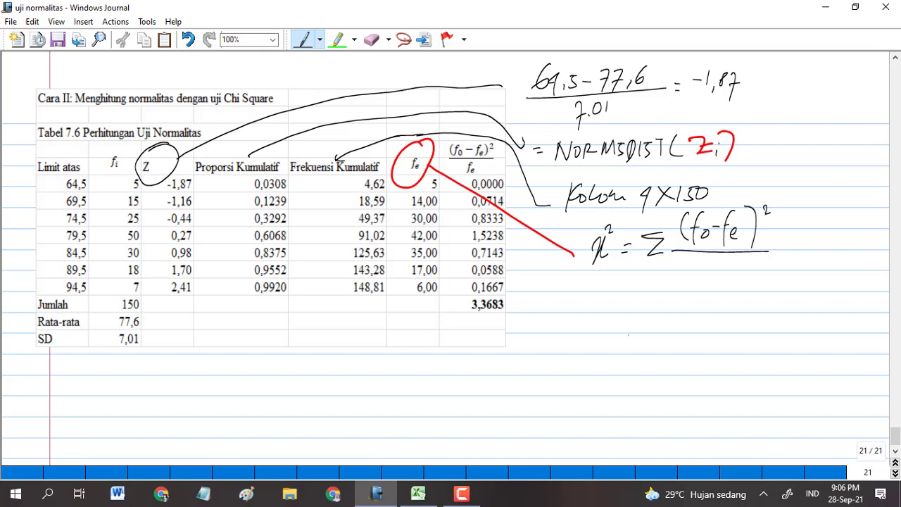
{"action": "left_click_drag", "start_coordinate": [713, 259], "coordinate": [699, 293]}
{"action": "left_click_drag", "start_coordinate": [698, 271], "coordinate": [724, 278]}
Step: Write "= 3.2016" below the chi-square formula and draw an arrow to it from the circled Jumlah total of the last column
{"action": "mouse_move", "coordinate": [655, 294]}
{"action": "left_mouse_down"}
{"action": "mouse_move", "coordinate": [664, 301]}
{"action": "mouse_move", "coordinate": [657, 308]}
{"action": "mouse_move", "coordinate": [704, 310]}
{"action": "mouse_move", "coordinate": [709, 297]}
{"action": "left_mouse_up"}
{"action": "mouse_move", "coordinate": [712, 293]}
{"action": "left_mouse_down"}
{"action": "mouse_move", "coordinate": [712, 306]}
{"action": "mouse_move", "coordinate": [719, 301]}
{"action": "left_mouse_up"}
{"action": "mouse_move", "coordinate": [514, 292]}
{"action": "left_mouse_down"}
{"action": "mouse_move", "coordinate": [513, 318]}
{"action": "mouse_move", "coordinate": [520, 296]}
{"action": "mouse_move", "coordinate": [613, 304]}
{"action": "left_mouse_up"}
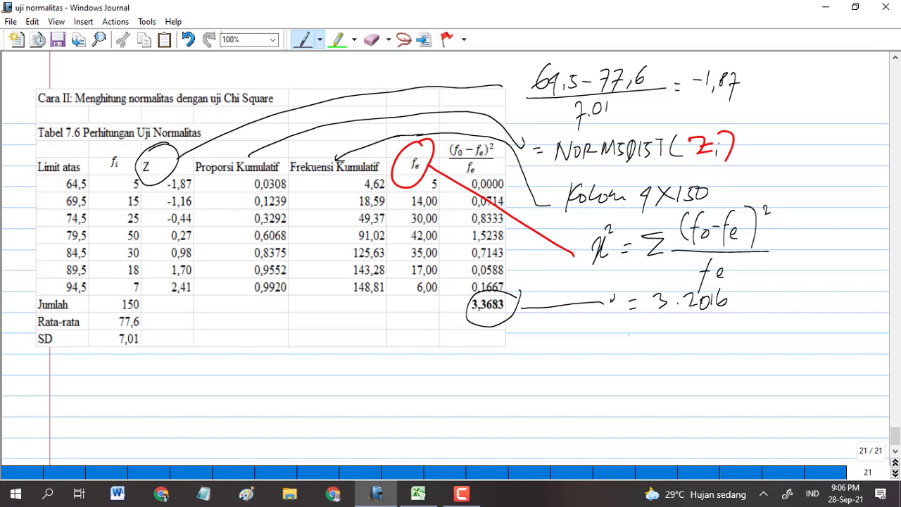
Step: Erase the decimals of the handwritten chi-square result and rewrite it as 3,3683
{"action": "left_click", "coordinate": [372, 39]}
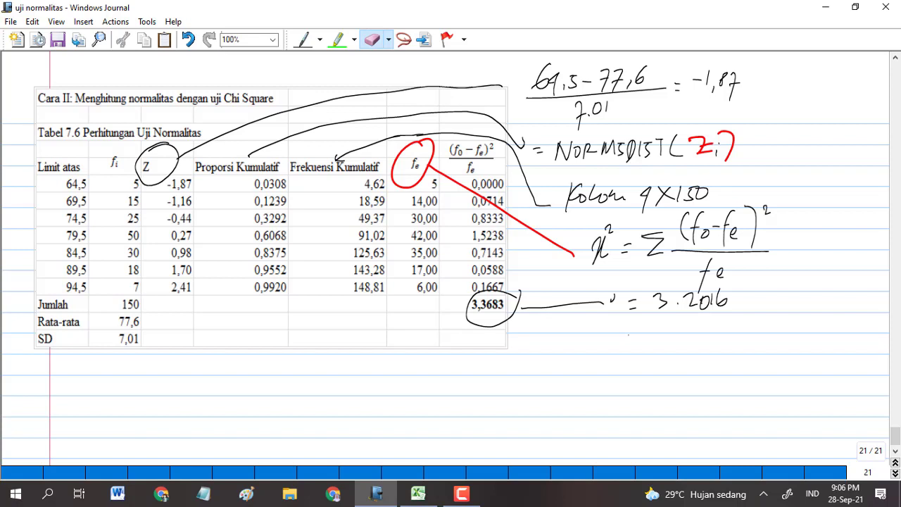
{"action": "mouse_move", "coordinate": [684, 300]}
{"action": "left_mouse_down"}
{"action": "mouse_move", "coordinate": [727, 302]}
{"action": "mouse_move", "coordinate": [703, 309]}
{"action": "left_mouse_up"}
{"action": "left_click", "coordinate": [304, 40]}
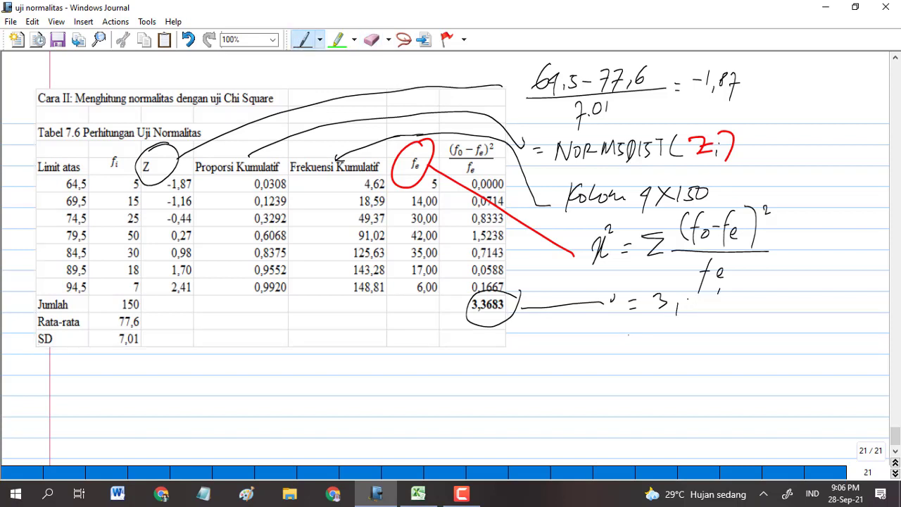
{"action": "mouse_move", "coordinate": [690, 297]}
{"action": "left_mouse_down"}
{"action": "mouse_move", "coordinate": [693, 314]}
{"action": "mouse_move", "coordinate": [721, 305]}
{"action": "mouse_move", "coordinate": [732, 313]}
{"action": "left_mouse_up"}
Step: Switch to Excel, clear the copy selection, and examine the chi-square contributions from G7 down to the sum in G13
{"action": "left_click", "coordinate": [418, 493]}
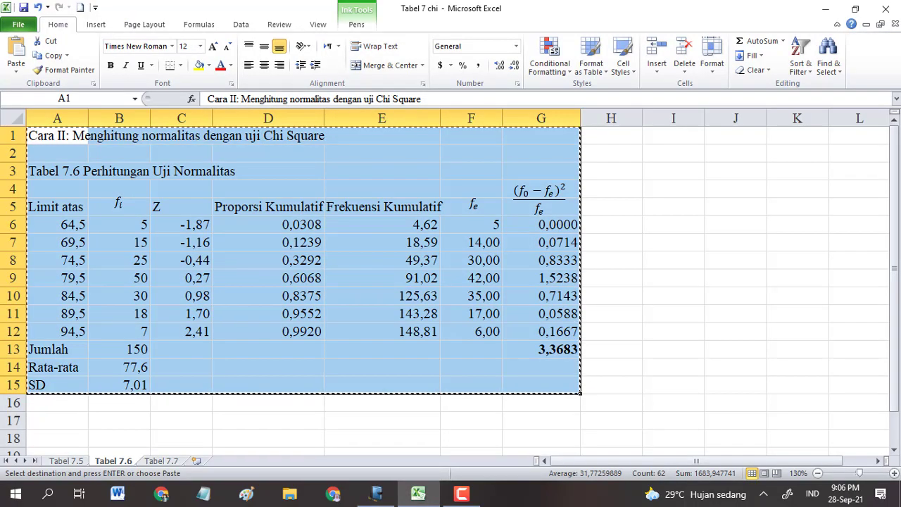
{"action": "key", "text": "Escape"}
{"action": "left_click", "coordinate": [541, 242]}
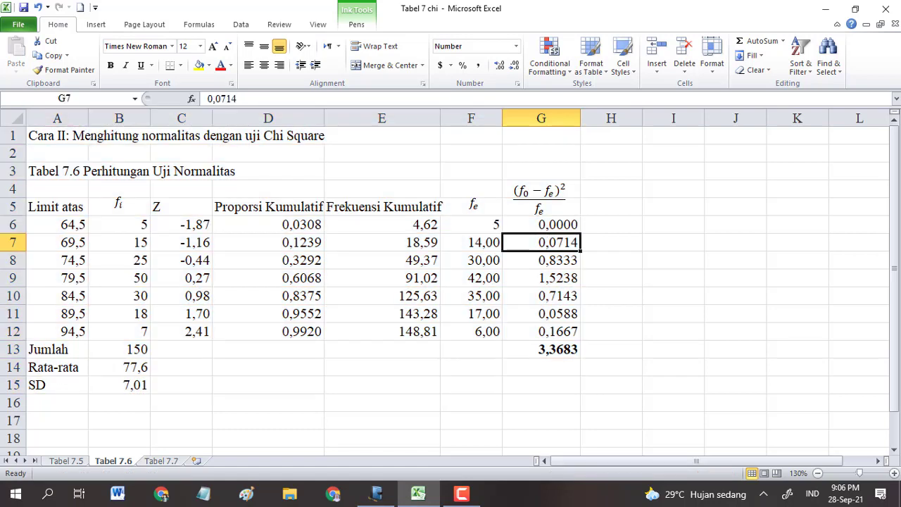
{"action": "key", "text": "Down"}
{"action": "key", "text": "Down"}
{"action": "key", "text": "Down"}
{"action": "key", "text": "Down"}
{"action": "key", "text": "Down"}
{"action": "key", "text": "Down"}
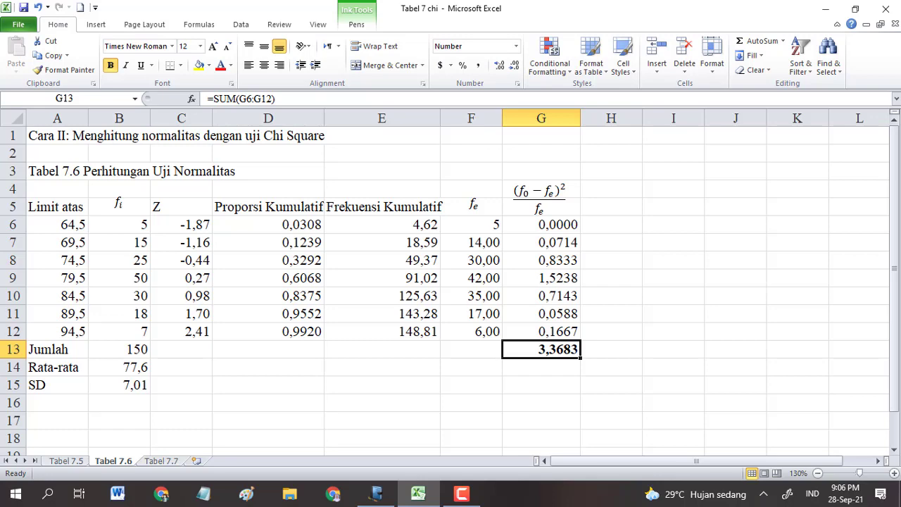
Step: Switch to Windows Journal and write χ²tab by hand just below the SD row of the pasted table
{"action": "left_click", "coordinate": [376, 494]}
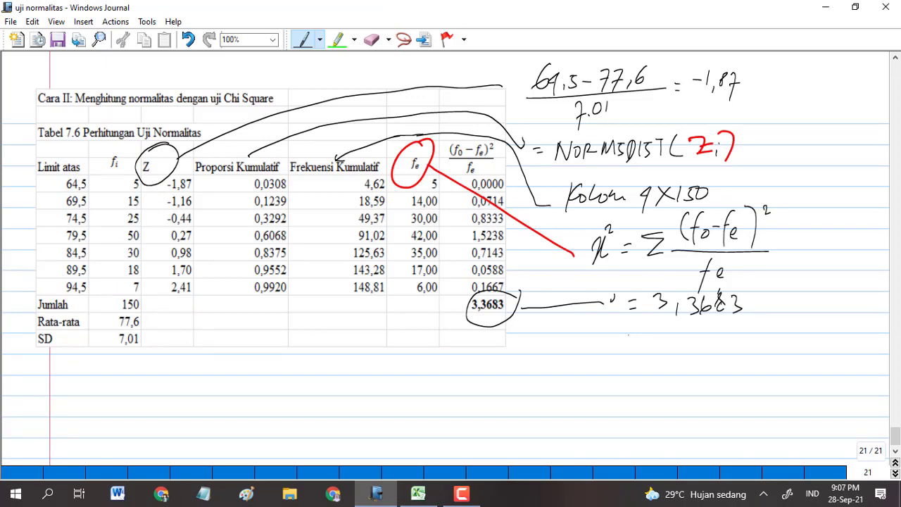
{"action": "left_click", "coordinate": [896, 472]}
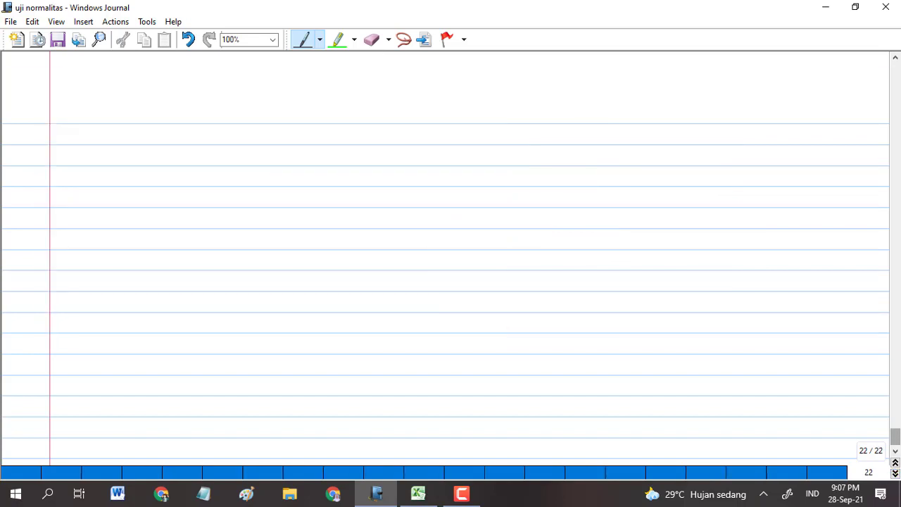
{"action": "scroll", "coordinate": [451, 253], "scroll_direction": "up", "scroll_amount": 3}
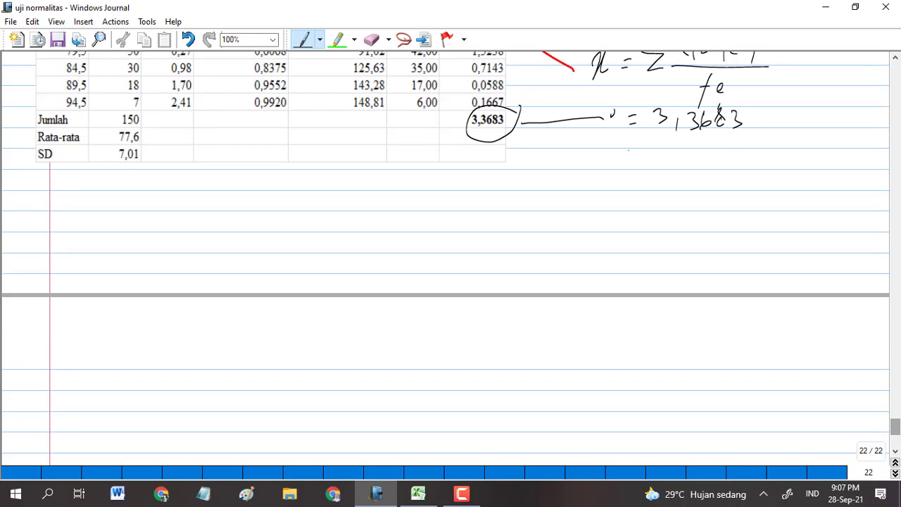
{"action": "left_click_drag", "start_coordinate": [80, 190], "coordinate": [107, 202]}
{"action": "mouse_move", "coordinate": [104, 185]}
{"action": "left_mouse_down"}
{"action": "mouse_move", "coordinate": [92, 217]}
{"action": "mouse_move", "coordinate": [112, 184]}
{"action": "mouse_move", "coordinate": [114, 212]}
{"action": "mouse_move", "coordinate": [136, 212]}
{"action": "left_mouse_up"}
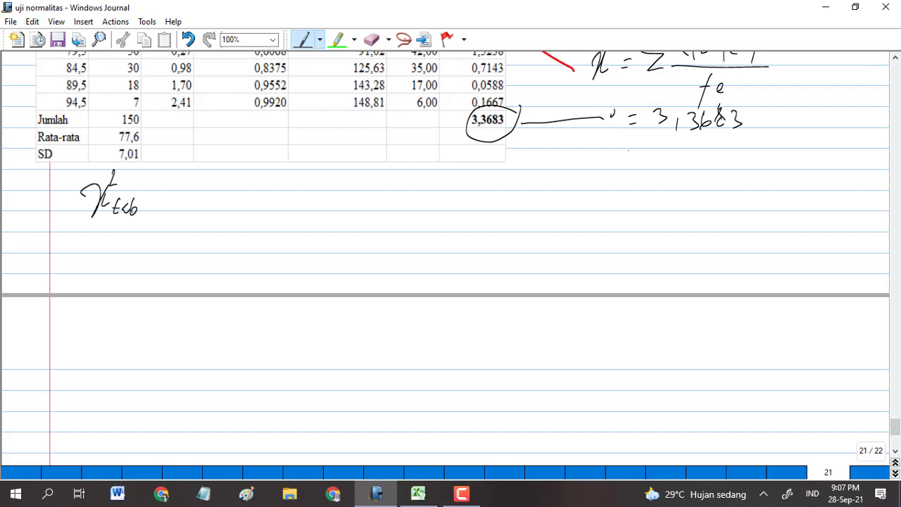
Step: Continue the χ²tab line with an arrow and the degrees-of-freedom formula "db = n − 3 ="
{"action": "scroll", "coordinate": [451, 247], "scroll_direction": "up", "scroll_amount": 5}
{"action": "scroll", "coordinate": [451, 247], "scroll_direction": "down", "scroll_amount": 3}
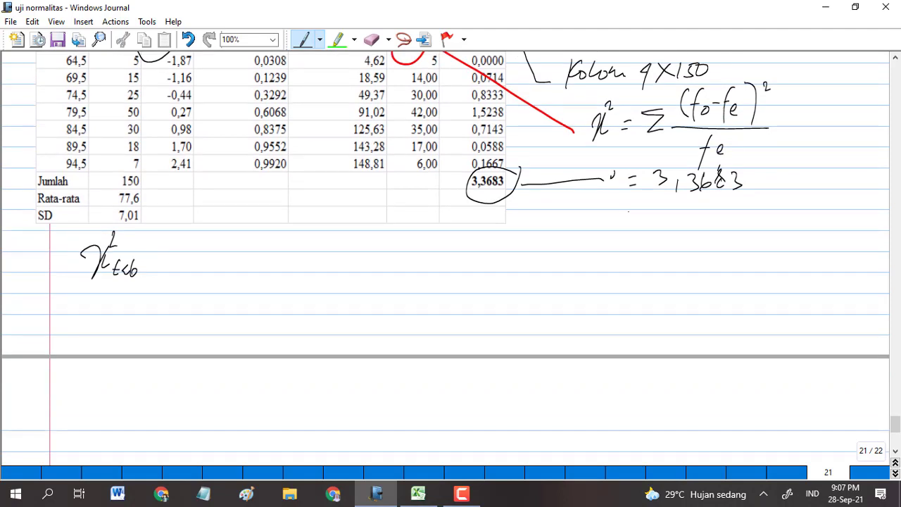
{"action": "mouse_move", "coordinate": [160, 261]}
{"action": "left_mouse_down"}
{"action": "mouse_move", "coordinate": [183, 260]}
{"action": "mouse_move", "coordinate": [186, 268]}
{"action": "left_mouse_up"}
{"action": "left_click_drag", "start_coordinate": [210, 231], "coordinate": [211, 272]}
{"action": "mouse_move", "coordinate": [211, 258]}
{"action": "left_mouse_down"}
{"action": "mouse_move", "coordinate": [205, 263]}
{"action": "mouse_move", "coordinate": [224, 264]}
{"action": "mouse_move", "coordinate": [179, 272]}
{"action": "left_mouse_up"}
{"action": "left_click_drag", "start_coordinate": [179, 253], "coordinate": [189, 266]}
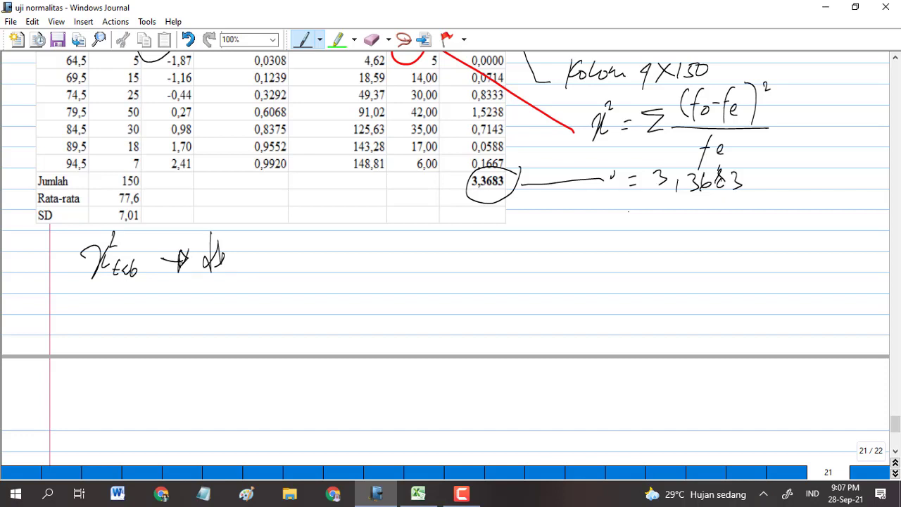
{"action": "left_click_drag", "start_coordinate": [244, 251], "coordinate": [254, 250]}
{"action": "mouse_move", "coordinate": [246, 257]}
{"action": "left_mouse_down"}
{"action": "mouse_move", "coordinate": [303, 251]}
{"action": "mouse_move", "coordinate": [298, 259]}
{"action": "mouse_move", "coordinate": [328, 245]}
{"action": "left_mouse_up"}
{"action": "left_click_drag", "start_coordinate": [322, 254], "coordinate": [332, 253]}
{"action": "left_click_drag", "start_coordinate": [52, 56], "coordinate": [65, 162]}
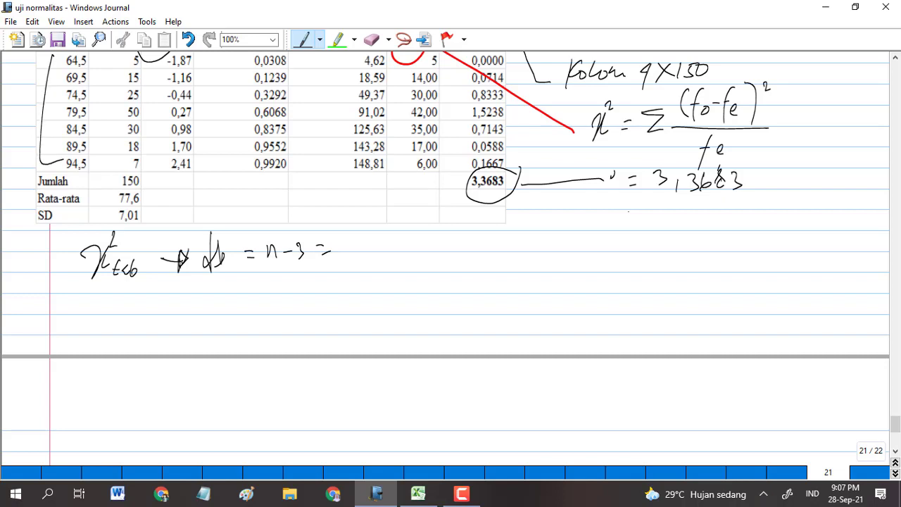
{"action": "left_click_drag", "start_coordinate": [54, 58], "coordinate": [70, 54]}
{"action": "key", "text": "ctrl+z"}
{"action": "key", "text": "ctrl+z"}
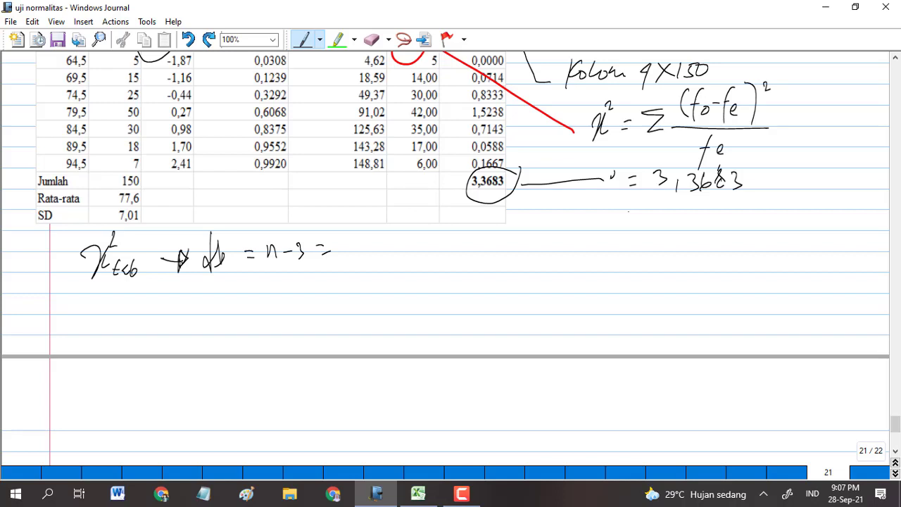
Step: Complete the degrees-of-freedom line with "7 − 3 = 4", an arrow and the table value "χ²(0,05)(4) = 9,49"
{"action": "mouse_move", "coordinate": [348, 244]}
{"action": "left_mouse_down"}
{"action": "mouse_move", "coordinate": [351, 272]}
{"action": "mouse_move", "coordinate": [372, 251]}
{"action": "mouse_move", "coordinate": [421, 247]}
{"action": "left_mouse_up"}
{"action": "left_click_drag", "start_coordinate": [419, 236], "coordinate": [419, 267]}
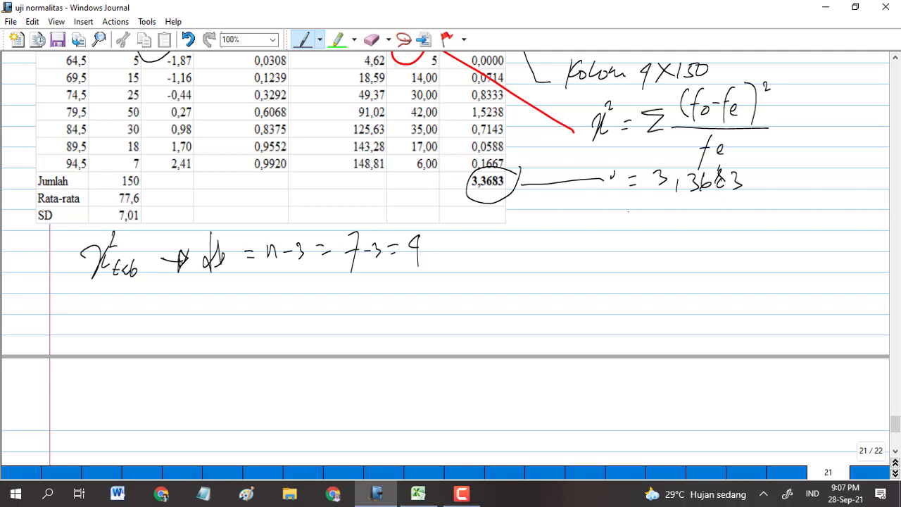
{"action": "left_click_drag", "start_coordinate": [441, 247], "coordinate": [502, 259]}
{"action": "mouse_move", "coordinate": [516, 228]}
{"action": "left_mouse_down"}
{"action": "mouse_move", "coordinate": [504, 255]}
{"action": "mouse_move", "coordinate": [531, 232]}
{"action": "left_mouse_up"}
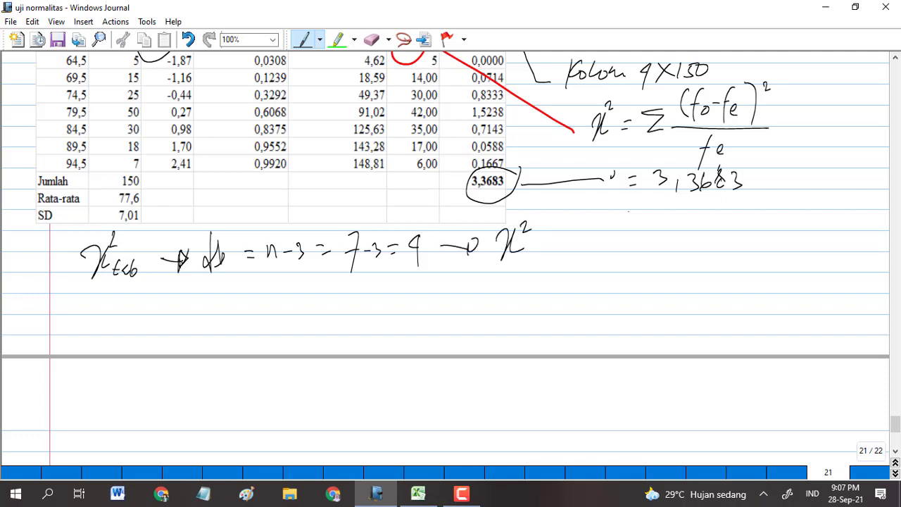
{"action": "mouse_move", "coordinate": [536, 246]}
{"action": "left_mouse_down"}
{"action": "mouse_move", "coordinate": [533, 262]}
{"action": "mouse_move", "coordinate": [542, 248]}
{"action": "mouse_move", "coordinate": [551, 262]}
{"action": "mouse_move", "coordinate": [557, 247]}
{"action": "mouse_move", "coordinate": [572, 251]}
{"action": "mouse_move", "coordinate": [567, 260]}
{"action": "mouse_move", "coordinate": [577, 266]}
{"action": "left_mouse_up"}
{"action": "mouse_move", "coordinate": [600, 241]}
{"action": "left_mouse_down"}
{"action": "mouse_move", "coordinate": [598, 257]}
{"action": "mouse_move", "coordinate": [610, 250]}
{"action": "left_mouse_up"}
{"action": "left_click_drag", "start_coordinate": [607, 240], "coordinate": [612, 263]}
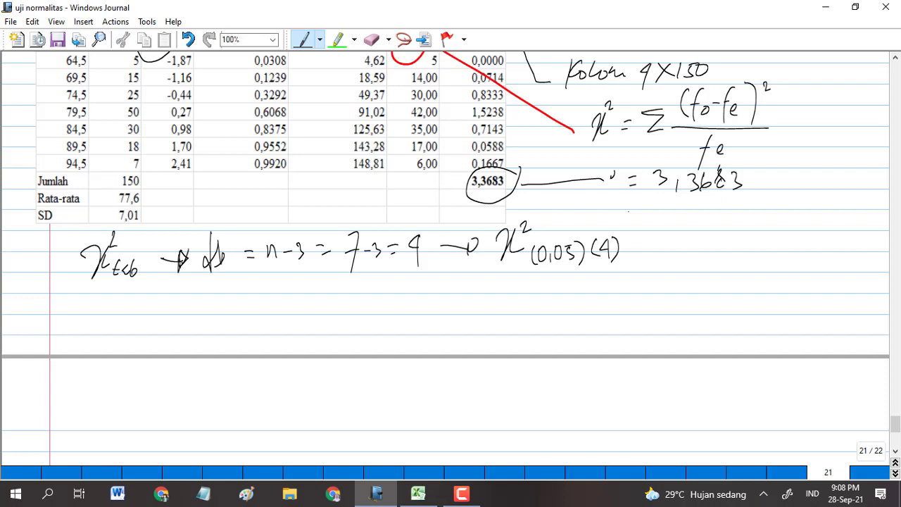
{"action": "left_click_drag", "start_coordinate": [633, 237], "coordinate": [646, 237]}
{"action": "mouse_move", "coordinate": [633, 242]}
{"action": "left_mouse_down"}
{"action": "mouse_move", "coordinate": [672, 243]}
{"action": "mouse_move", "coordinate": [660, 253]}
{"action": "mouse_move", "coordinate": [693, 238]}
{"action": "left_mouse_up"}
{"action": "mouse_move", "coordinate": [690, 227]}
{"action": "left_mouse_down"}
{"action": "mouse_move", "coordinate": [691, 247]}
{"action": "mouse_move", "coordinate": [702, 234]}
{"action": "mouse_move", "coordinate": [701, 253]}
{"action": "left_mouse_up"}
Step: Write the comparison "χ² < χ²tabel" on the line below χ²tab
{"action": "mouse_move", "coordinate": [87, 310]}
{"action": "left_mouse_down"}
{"action": "mouse_move", "coordinate": [100, 297]}
{"action": "mouse_move", "coordinate": [94, 337]}
{"action": "left_mouse_up"}
{"action": "mouse_move", "coordinate": [103, 293]}
{"action": "left_mouse_down"}
{"action": "mouse_move", "coordinate": [116, 322]}
{"action": "mouse_move", "coordinate": [135, 303]}
{"action": "mouse_move", "coordinate": [174, 317]}
{"action": "mouse_move", "coordinate": [195, 297]}
{"action": "left_mouse_up"}
{"action": "mouse_move", "coordinate": [201, 297]}
{"action": "left_mouse_down"}
{"action": "mouse_move", "coordinate": [190, 325]}
{"action": "mouse_move", "coordinate": [213, 317]}
{"action": "left_mouse_up"}
{"action": "left_click_drag", "start_coordinate": [210, 291], "coordinate": [216, 300]}
{"action": "left_click_drag", "start_coordinate": [219, 315], "coordinate": [218, 326]}
{"action": "left_click_drag", "start_coordinate": [214, 320], "coordinate": [235, 325]}
{"action": "left_click_drag", "start_coordinate": [235, 311], "coordinate": [248, 323]}
{"action": "left_click_drag", "start_coordinate": [249, 312], "coordinate": [260, 320]}
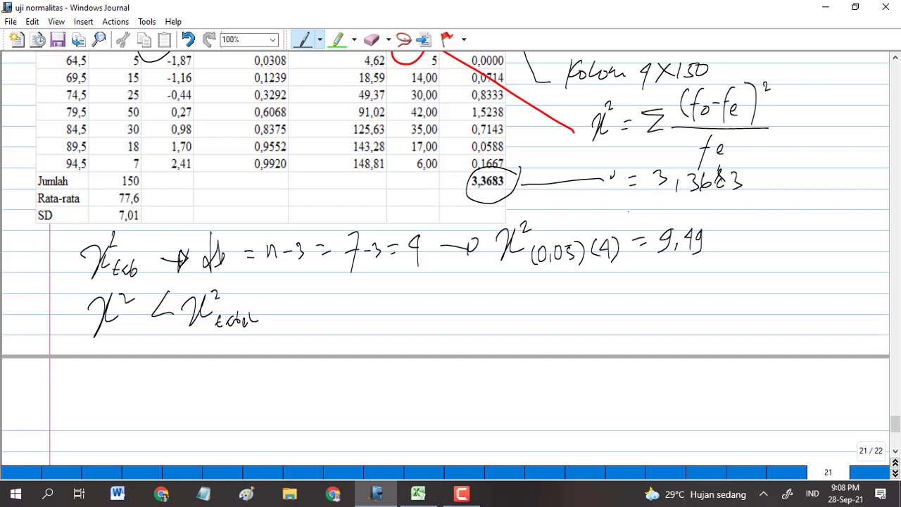
Step: Draw an arrow after the comparison and write the decision "Ho diterima"
{"action": "left_click_drag", "start_coordinate": [276, 308], "coordinate": [310, 305]}
{"action": "mouse_move", "coordinate": [302, 299]}
{"action": "left_mouse_down"}
{"action": "mouse_move", "coordinate": [314, 307]}
{"action": "mouse_move", "coordinate": [305, 313]}
{"action": "left_mouse_up"}
{"action": "left_click_drag", "start_coordinate": [364, 280], "coordinate": [361, 326]}
{"action": "mouse_move", "coordinate": [359, 306]}
{"action": "left_mouse_down"}
{"action": "mouse_move", "coordinate": [384, 299]}
{"action": "mouse_move", "coordinate": [380, 325]}
{"action": "left_mouse_up"}
{"action": "left_click_drag", "start_coordinate": [391, 303], "coordinate": [393, 318]}
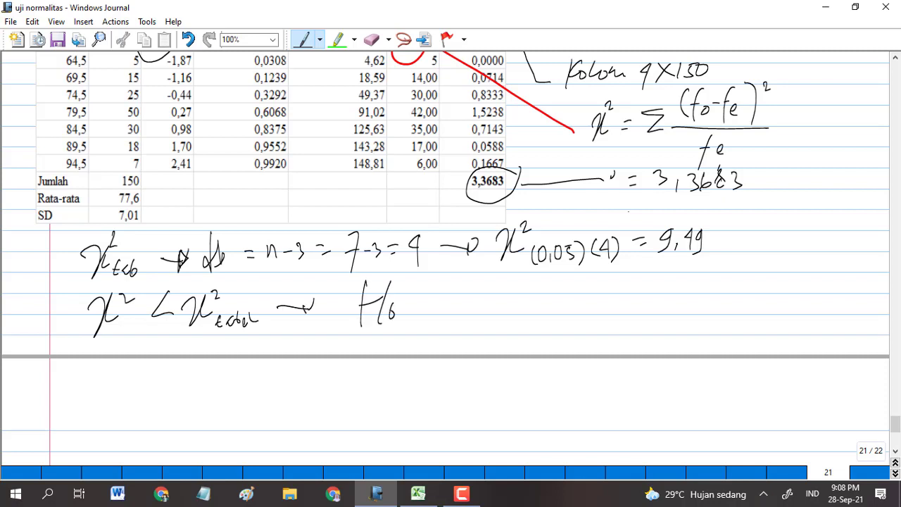
{"action": "left_click_drag", "start_coordinate": [426, 282], "coordinate": [415, 314]}
{"action": "mouse_move", "coordinate": [427, 302]}
{"action": "left_mouse_down"}
{"action": "mouse_move", "coordinate": [426, 314]}
{"action": "mouse_move", "coordinate": [437, 313]}
{"action": "left_mouse_up"}
{"action": "left_click_drag", "start_coordinate": [428, 301], "coordinate": [448, 310]}
{"action": "left_click_drag", "start_coordinate": [448, 310], "coordinate": [458, 298]}
{"action": "mouse_move", "coordinate": [461, 297]}
{"action": "left_mouse_down"}
{"action": "mouse_move", "coordinate": [462, 307]}
{"action": "mouse_move", "coordinate": [491, 305]}
{"action": "left_mouse_up"}
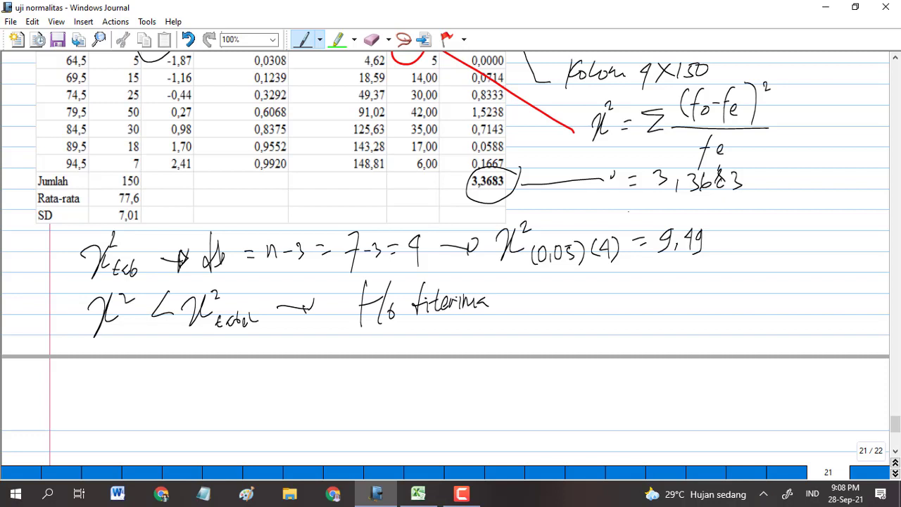
Step: Add an arrow after the decision and write the conclusion "populasi skor berdistribusi normal"
{"action": "mouse_move", "coordinate": [507, 295]}
{"action": "left_mouse_down"}
{"action": "mouse_move", "coordinate": [538, 293]}
{"action": "mouse_move", "coordinate": [558, 310]}
{"action": "mouse_move", "coordinate": [561, 288]}
{"action": "left_mouse_up"}
{"action": "left_click_drag", "start_coordinate": [566, 280], "coordinate": [565, 291]}
{"action": "mouse_move", "coordinate": [567, 279]}
{"action": "left_mouse_down"}
{"action": "mouse_move", "coordinate": [578, 309]}
{"action": "mouse_move", "coordinate": [587, 289]}
{"action": "mouse_move", "coordinate": [638, 291]}
{"action": "mouse_move", "coordinate": [679, 274]}
{"action": "left_mouse_up"}
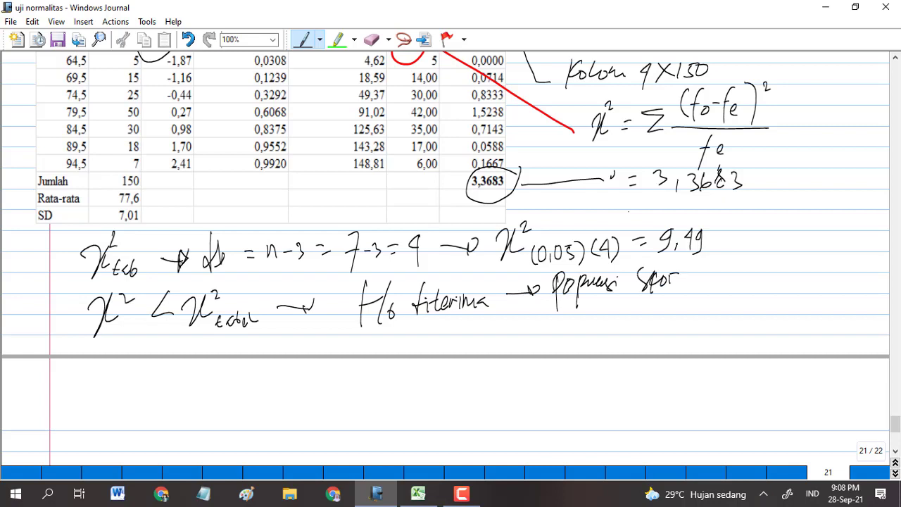
{"action": "mouse_move", "coordinate": [702, 255]}
{"action": "left_mouse_down"}
{"action": "mouse_move", "coordinate": [704, 289]}
{"action": "mouse_move", "coordinate": [741, 267]}
{"action": "mouse_move", "coordinate": [752, 284]}
{"action": "mouse_move", "coordinate": [779, 268]}
{"action": "mouse_move", "coordinate": [807, 276]}
{"action": "mouse_move", "coordinate": [837, 261]}
{"action": "mouse_move", "coordinate": [849, 270]}
{"action": "mouse_move", "coordinate": [865, 258]}
{"action": "left_mouse_up"}
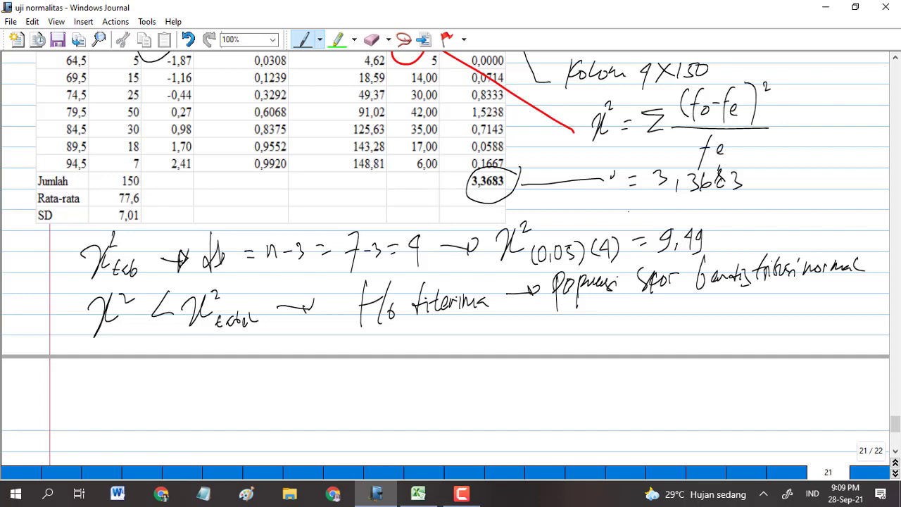
Step: Switch to Excel and show the Tabel 7.7 sheet at 130% zoom
{"action": "left_click", "coordinate": [418, 494]}
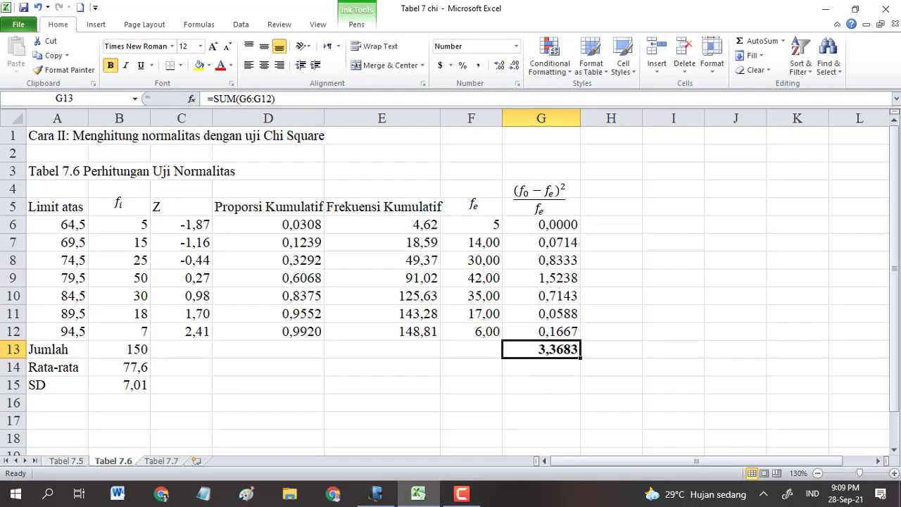
{"action": "key", "text": "ctrl+Page_Down"}
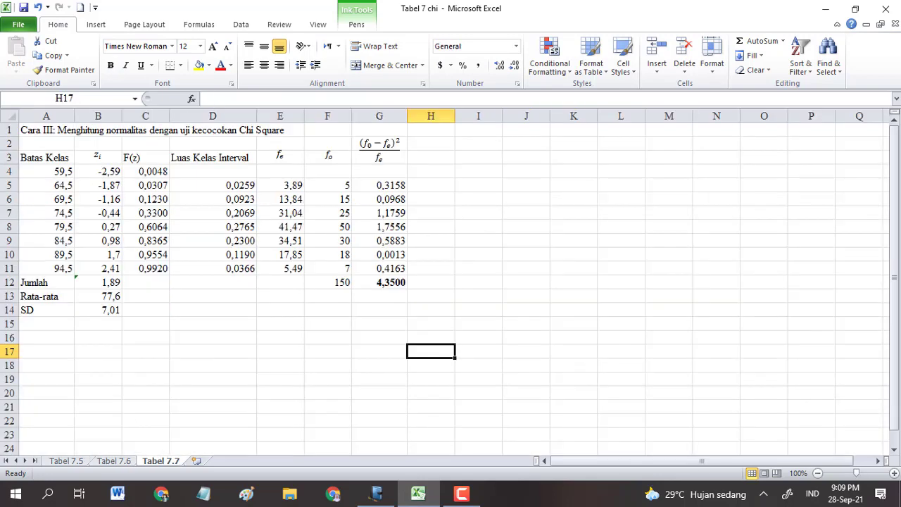
{"action": "left_click", "coordinate": [894, 473]}
{"action": "left_click", "coordinate": [895, 474]}
{"action": "left_click", "coordinate": [894, 474]}
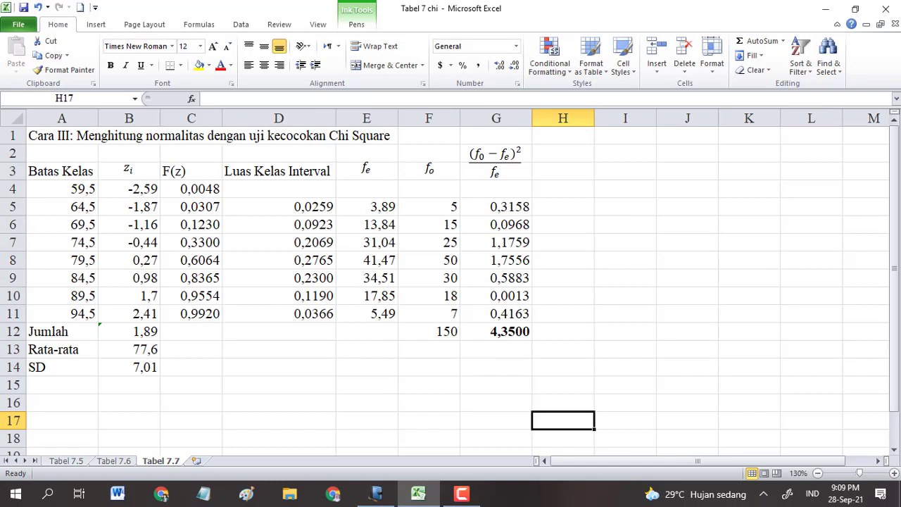
Step: Copy the whole Cara III table, range A1:G14
{"action": "key", "text": "ctrl+Home"}
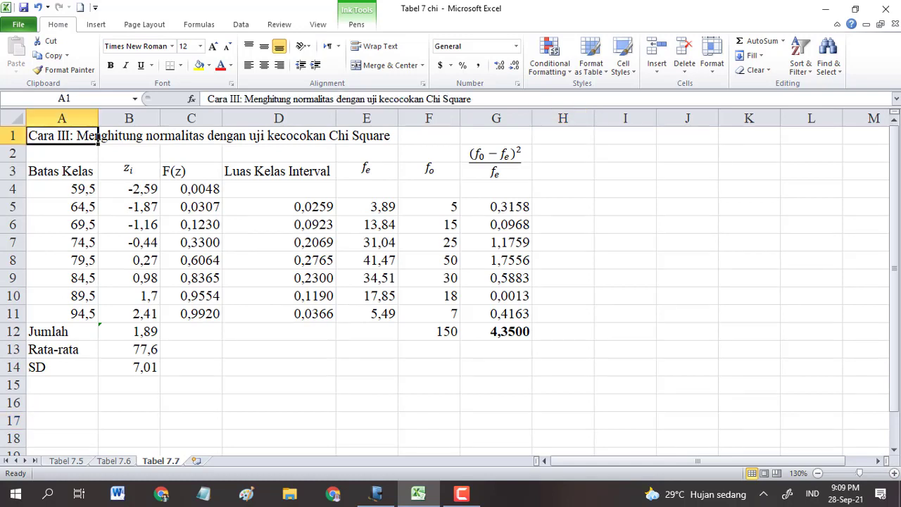
{"action": "key", "text": "shift+Down"}
{"action": "key", "text": "shift+Down"}
{"action": "key", "text": "shift+Down"}
{"action": "key", "text": "shift+Down"}
{"action": "key", "text": "shift+Down"}
{"action": "key", "text": "shift+Down"}
{"action": "key", "text": "shift+Down"}
{"action": "key", "text": "shift+Down"}
{"action": "key", "text": "shift+Down"}
{"action": "key", "text": "shift+Down"}
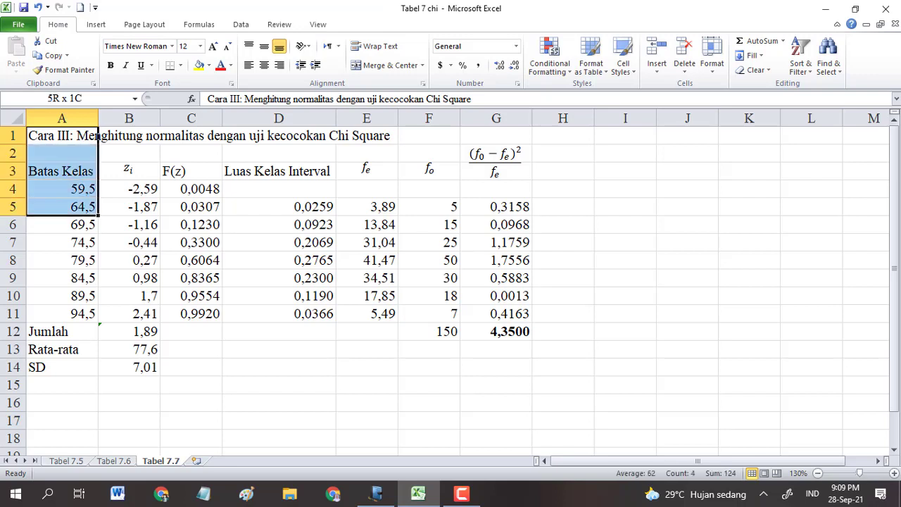
{"action": "key", "text": "shift+Down"}
{"action": "key", "text": "shift+Down"}
{"action": "key", "text": "shift+Down"}
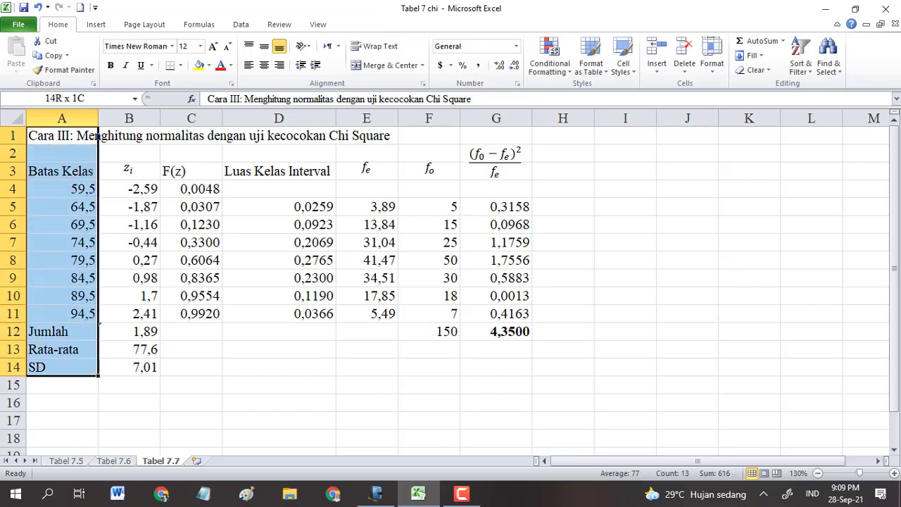
{"action": "key", "text": "shift+Right"}
{"action": "key", "text": "shift+Right"}
{"action": "key", "text": "shift+Right"}
{"action": "key", "text": "shift+Right"}
{"action": "key", "text": "shift+Right"}
{"action": "key", "text": "shift+Right"}
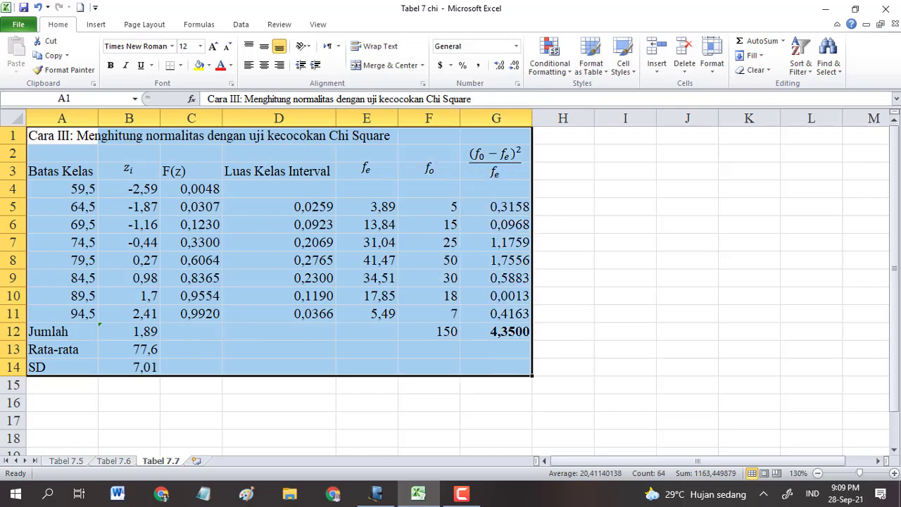
{"action": "key", "text": "ctrl+c"}
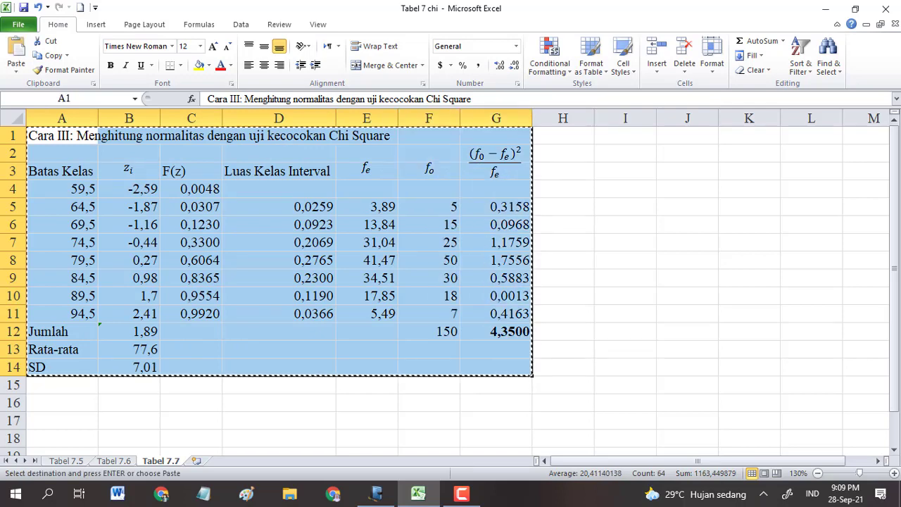
Step: Switch to Windows Journal, paste the Cara III table at the head of blank page 22 and enlarge it proportionally
{"action": "left_click", "coordinate": [376, 495]}
{"action": "scroll", "coordinate": [445, 258], "scroll_direction": "down", "scroll_amount": 2}
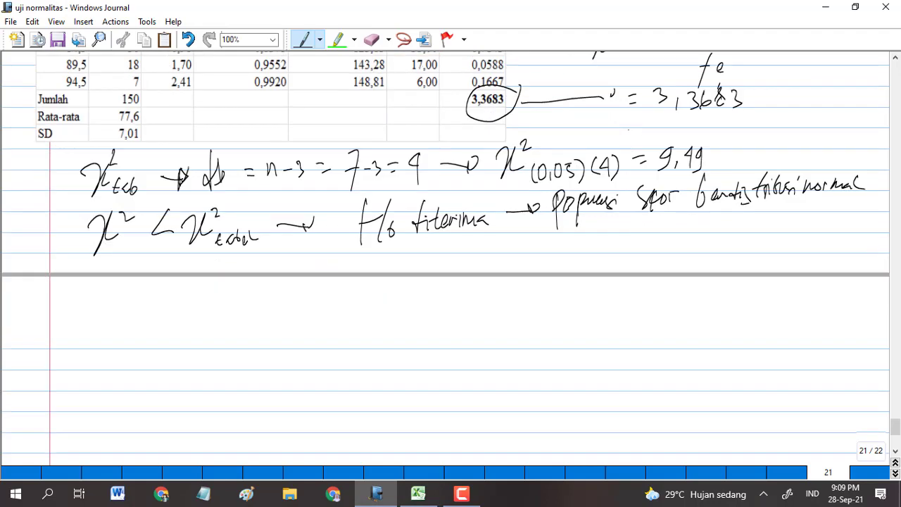
{"action": "scroll", "coordinate": [445, 257], "scroll_direction": "down", "scroll_amount": 5}
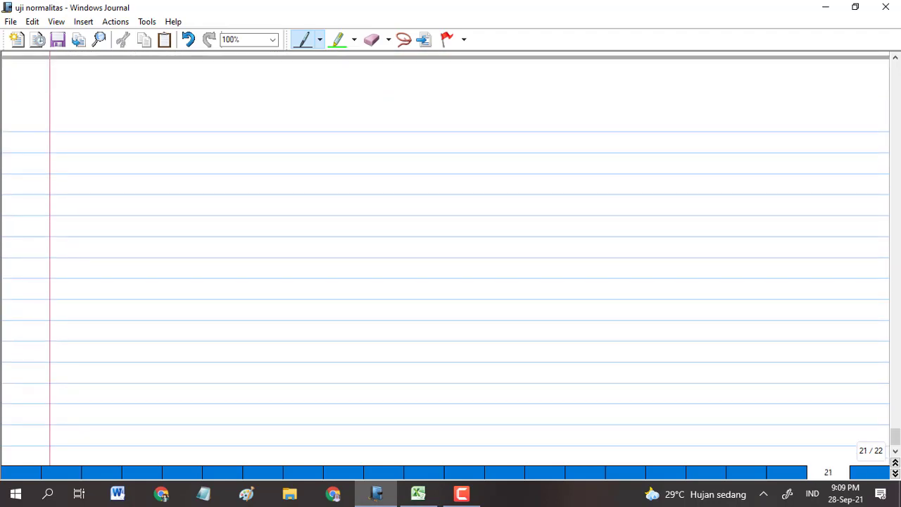
{"action": "right_click", "coordinate": [79, 75]}
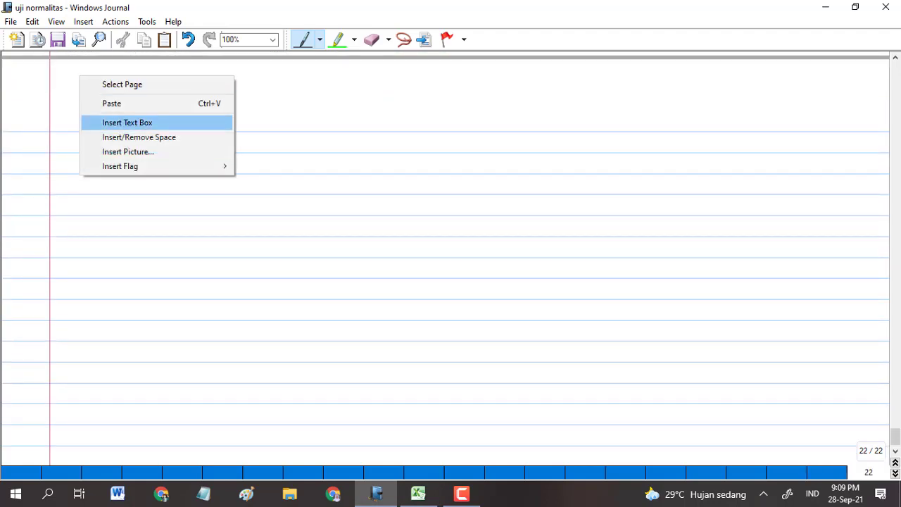
{"action": "left_click", "coordinate": [113, 103]}
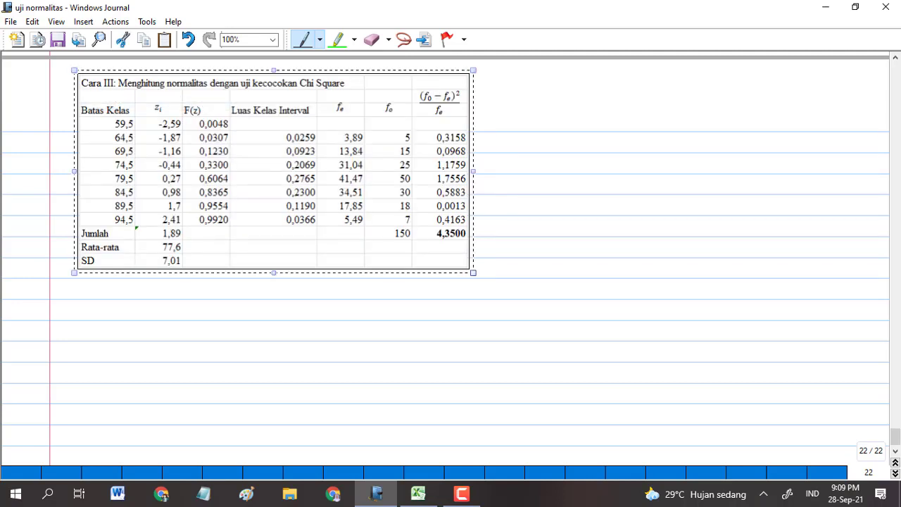
{"action": "left_click_drag", "start_coordinate": [473, 273], "coordinate": [547, 310]}
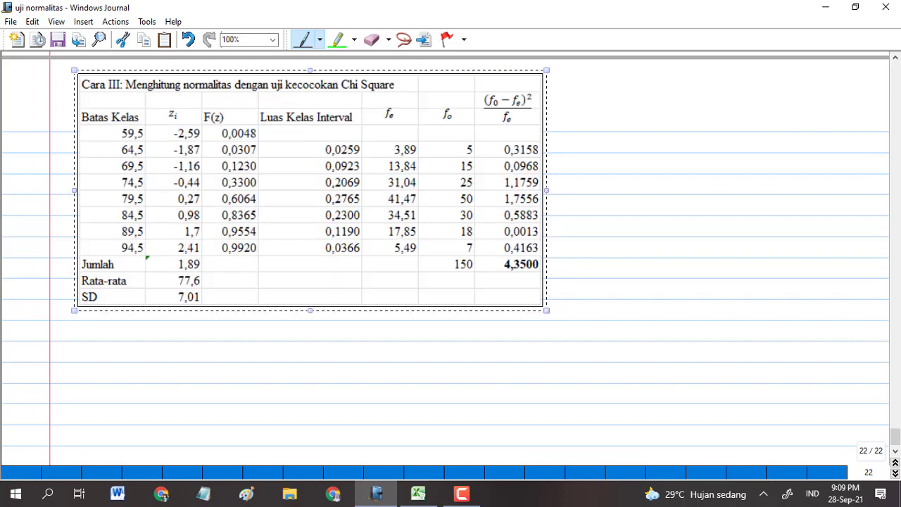
{"action": "key", "text": "Escape"}
Step: Switch to Excel, clear the copy selection, and examine the SD, Rata-rata and Jumlah cells B14, B13 and B12
{"action": "mouse_move", "coordinate": [418, 493]}
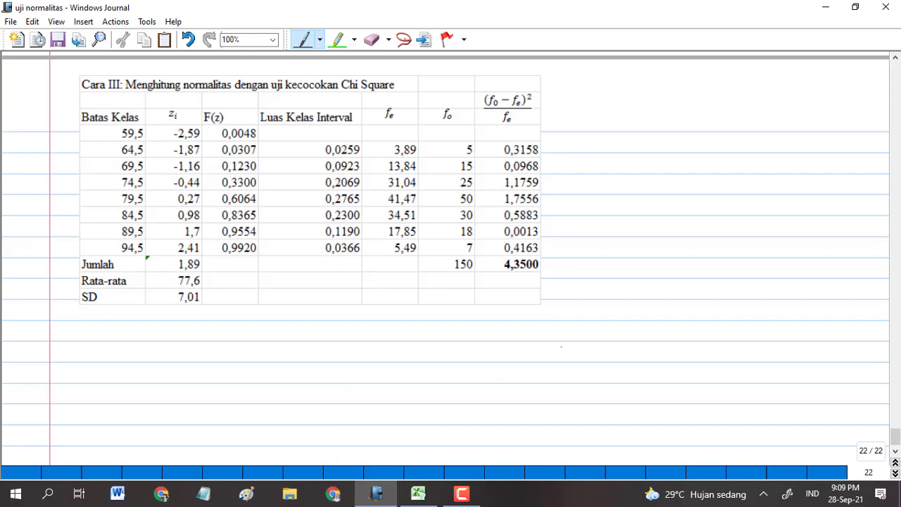
{"action": "left_click", "coordinate": [419, 494]}
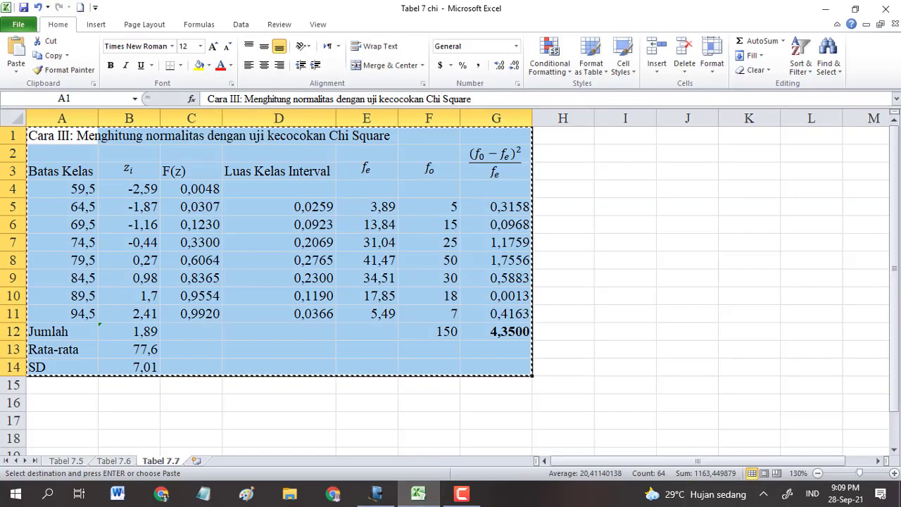
{"action": "key", "text": "Escape"}
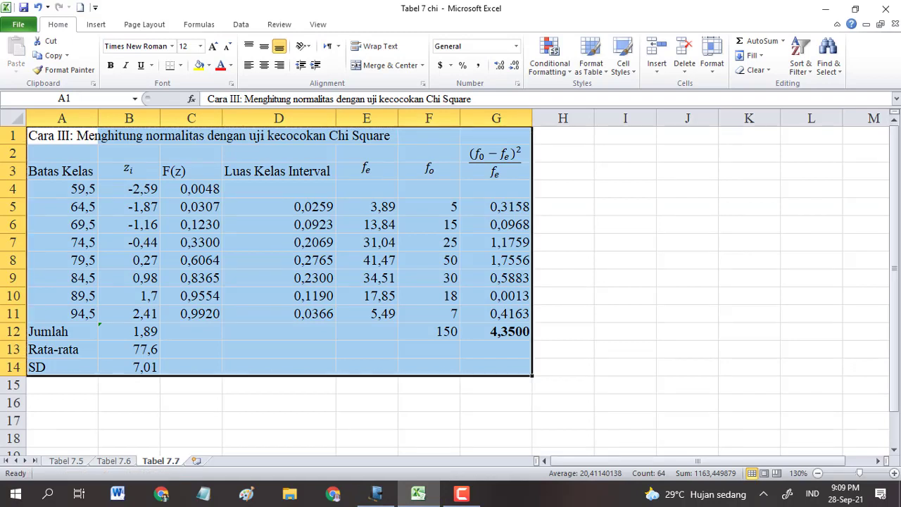
{"action": "left_click", "coordinate": [129, 367]}
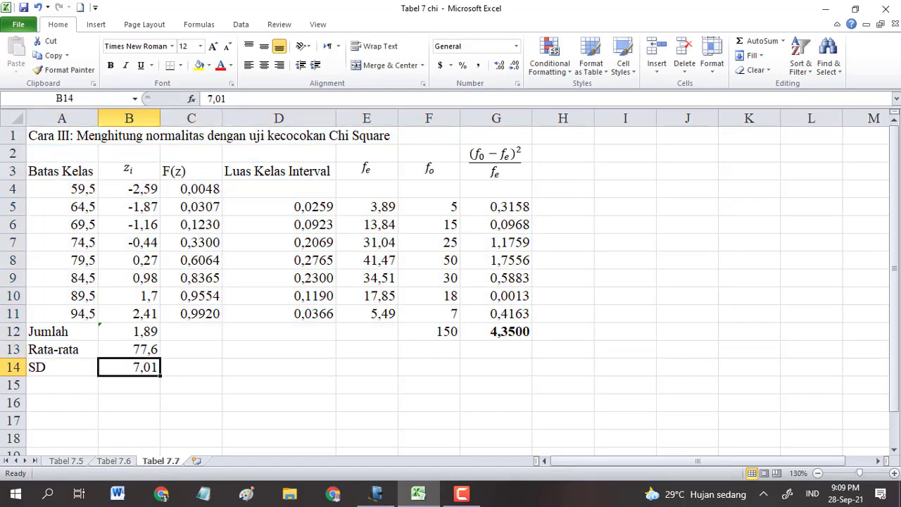
{"action": "left_click", "coordinate": [129, 349]}
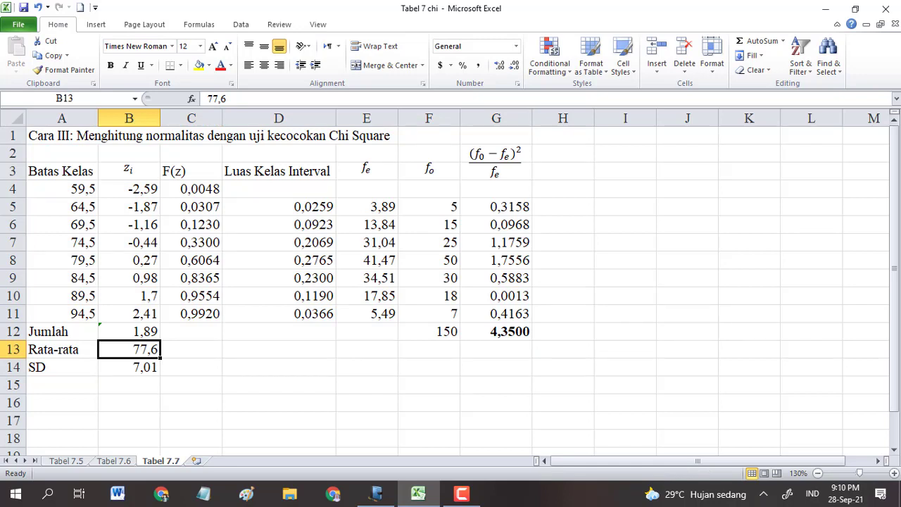
{"action": "left_click", "coordinate": [129, 331]}
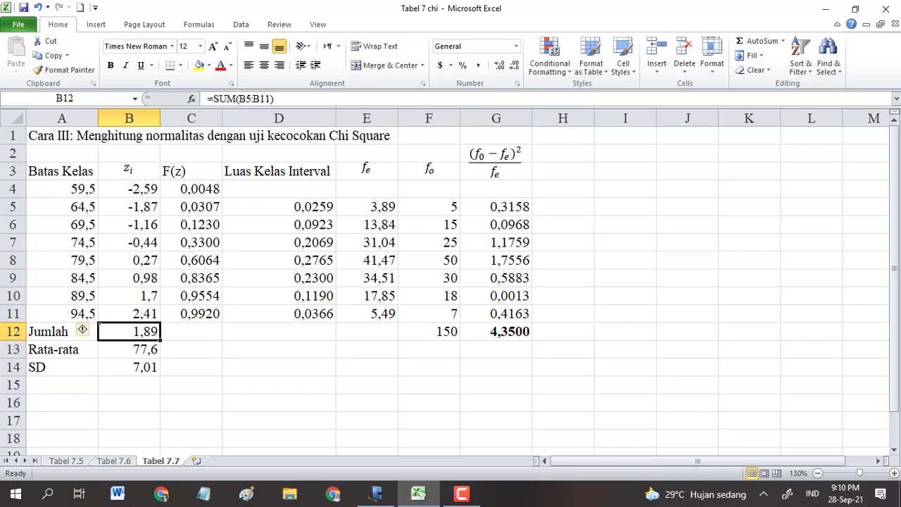
Step: Inspect the SUM formula of the Jumlah cell B12 and the F(z) formula in C9
{"action": "key", "text": "F2"}
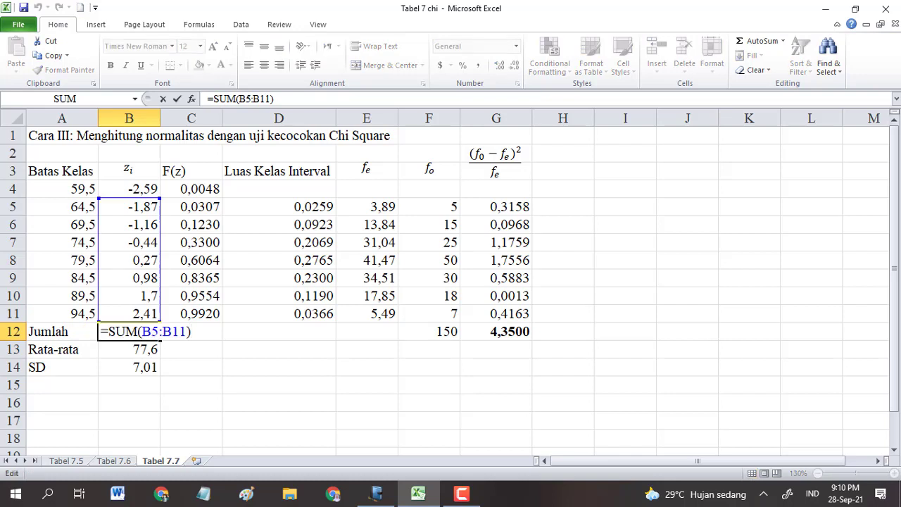
{"action": "left_click", "coordinate": [191, 349]}
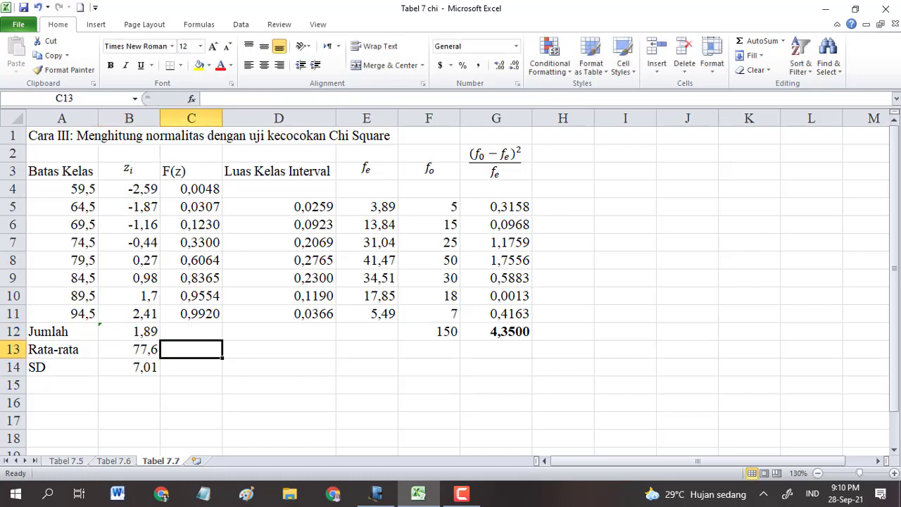
{"action": "left_click", "coordinate": [191, 278]}
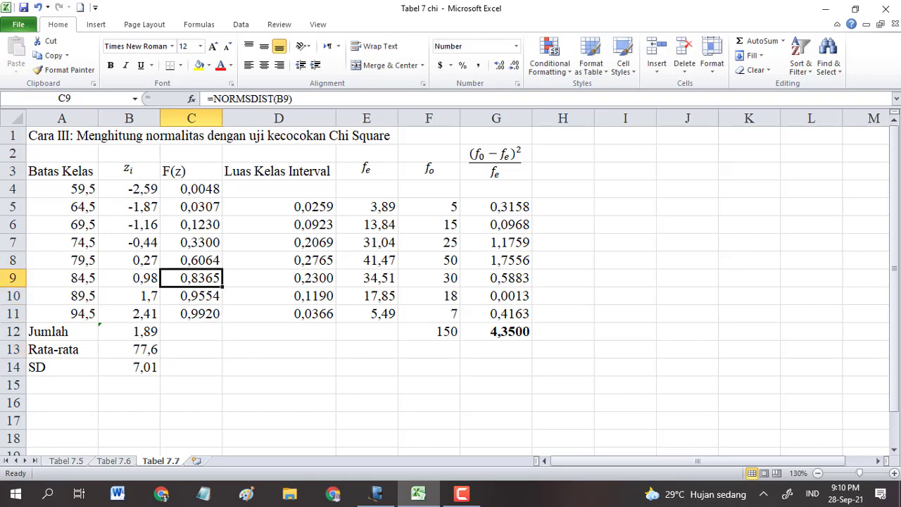
{"action": "left_click", "coordinate": [129, 296]}
Step: Clear the Jumlah cell B12 and refill it with an AutoSum of the z values in B4:B11
{"action": "left_click", "coordinate": [129, 331]}
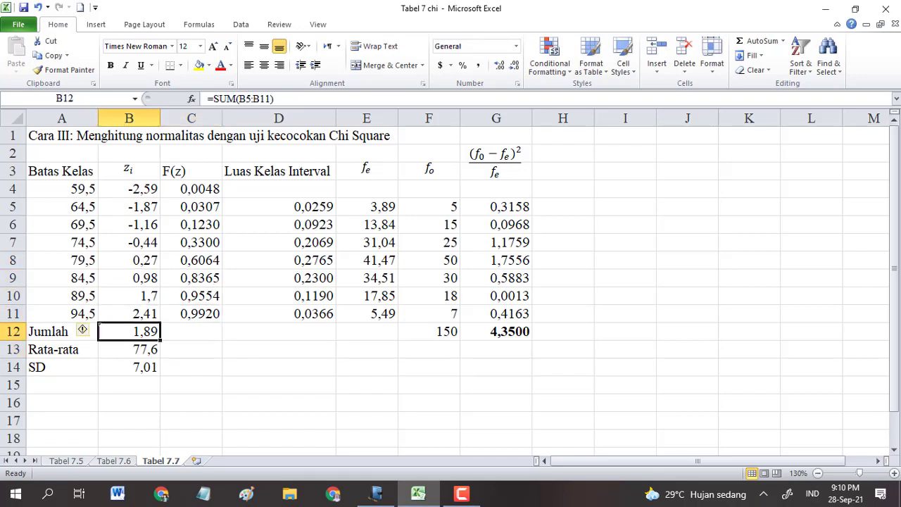
{"action": "key", "text": "Delete"}
{"action": "left_click", "coordinate": [128, 313]}
{"action": "key", "text": "Up"}
{"action": "key", "text": "Up"}
{"action": "key", "text": "Up"}
{"action": "key", "text": "Up"}
{"action": "key", "text": "Up"}
{"action": "key", "text": "Up"}
{"action": "key", "text": "Up"}
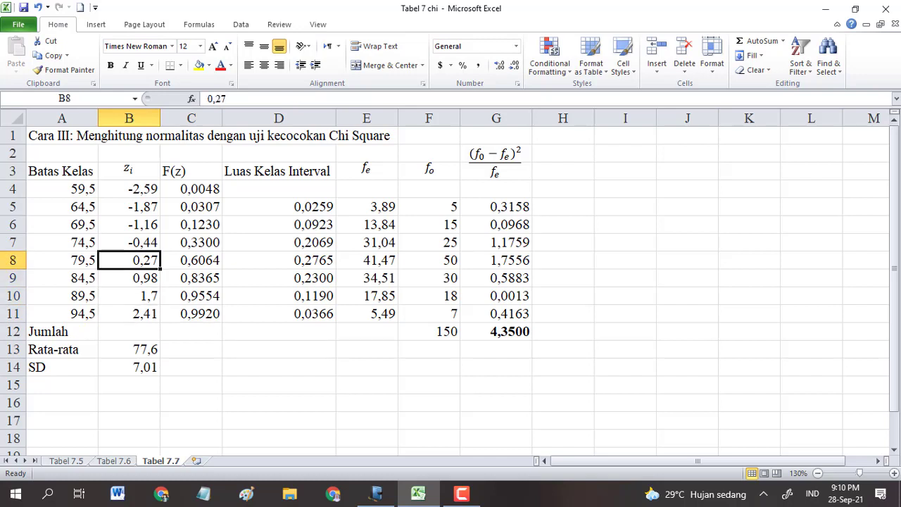
{"action": "key", "text": "shift+Down"}
{"action": "key", "text": "shift+Down"}
{"action": "key", "text": "shift+Down"}
{"action": "key", "text": "shift+Down"}
{"action": "key", "text": "shift+Down"}
{"action": "key", "text": "shift+Down"}
{"action": "key", "text": "shift+Down"}
{"action": "key", "text": "shift+Down"}
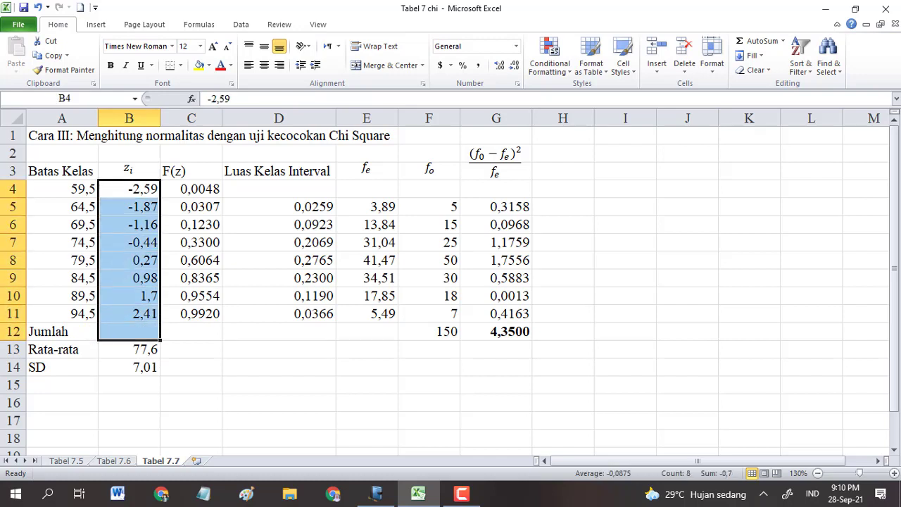
{"action": "left_click", "coordinate": [758, 41]}
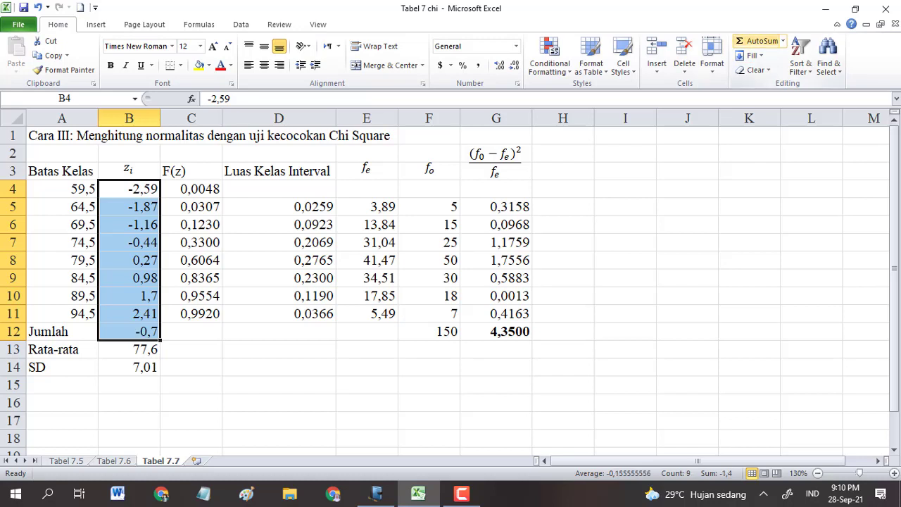
Step: Examine the NORMSDIST formula behind the first F(z) value in cell C4
{"action": "left_click", "coordinate": [279, 332]}
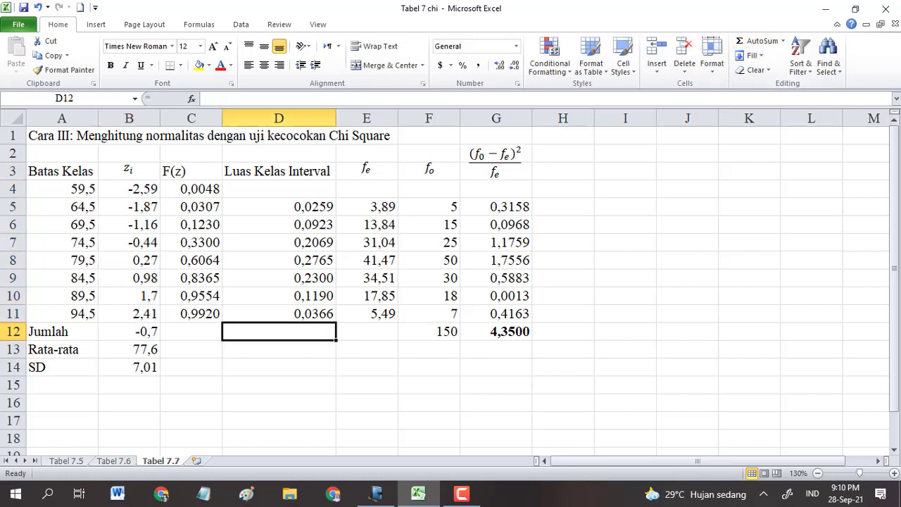
{"action": "key", "text": "Up"}
{"action": "key", "text": "Up"}
{"action": "key", "text": "Up"}
{"action": "key", "text": "Up"}
{"action": "key", "text": "Up"}
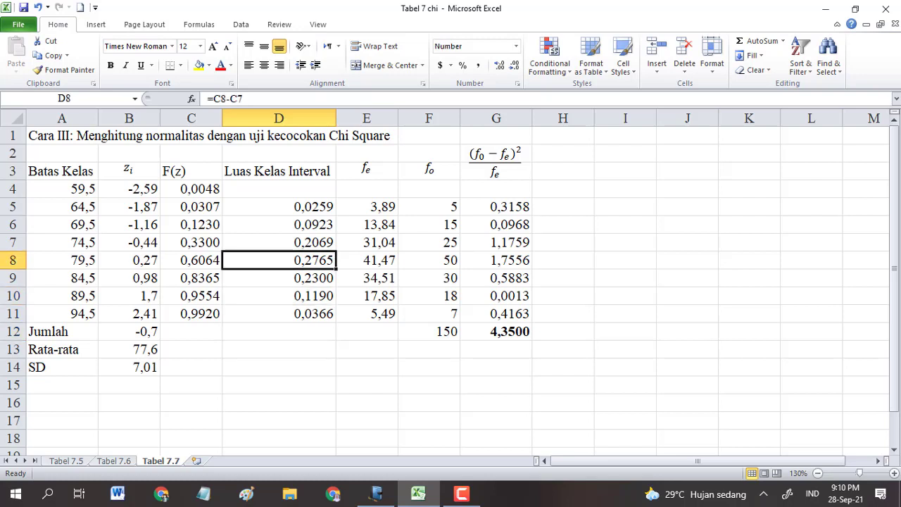
{"action": "key", "text": "Up"}
{"action": "key", "text": "Up"}
{"action": "key", "text": "Up"}
{"action": "key", "text": "Left"}
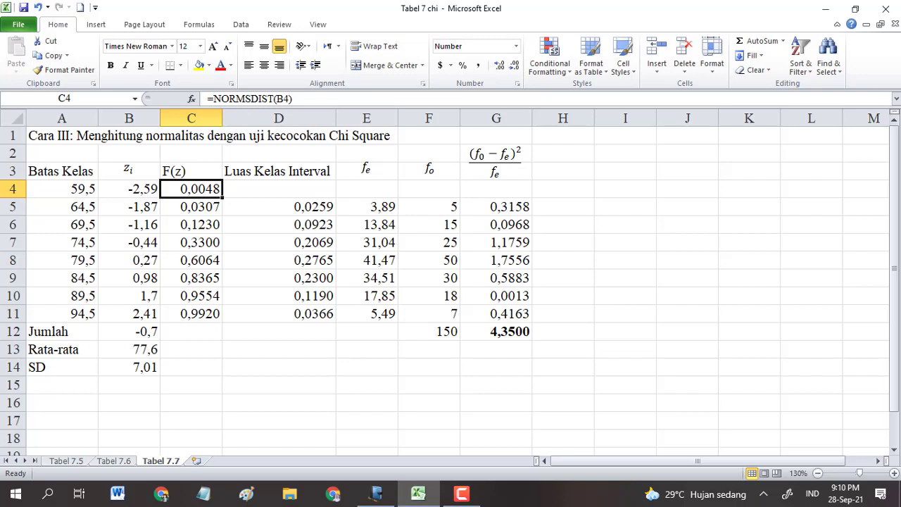
{"action": "key", "text": "F2"}
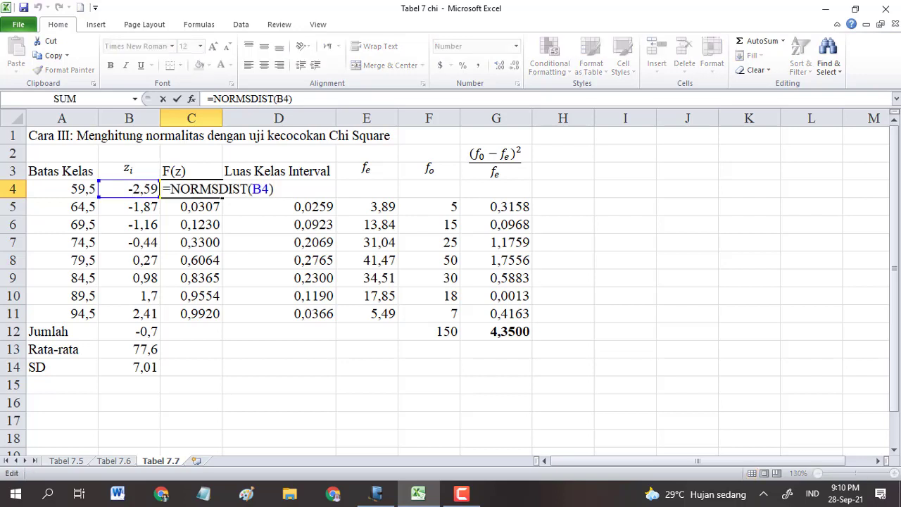
{"action": "key", "text": "Return"}
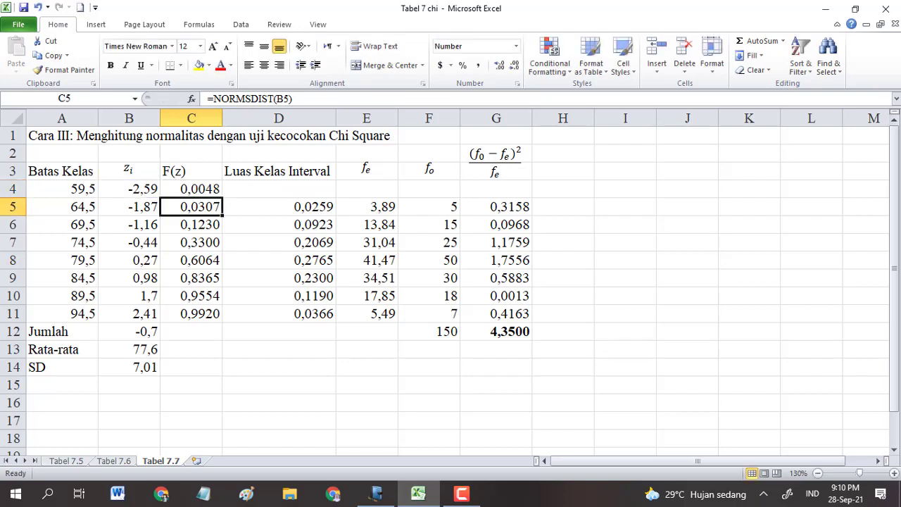
Step: Switch to Windows Journal, circle the F(z) heading and link it to the handwritten note "= NORMSDIST (Zi)" beside the table
{"action": "left_click", "coordinate": [376, 493]}
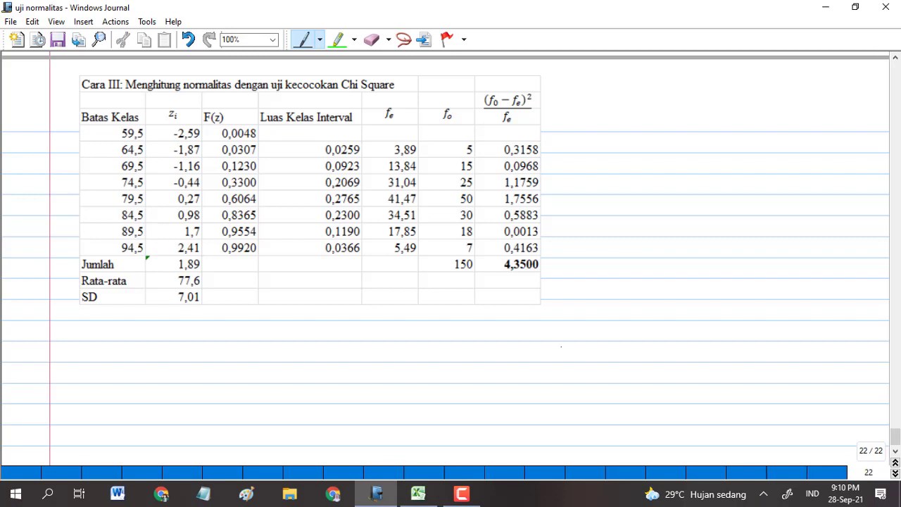
{"action": "mouse_move", "coordinate": [230, 95]}
{"action": "left_mouse_down"}
{"action": "mouse_move", "coordinate": [213, 100]}
{"action": "mouse_move", "coordinate": [352, 99]}
{"action": "mouse_move", "coordinate": [565, 71]}
{"action": "left_mouse_up"}
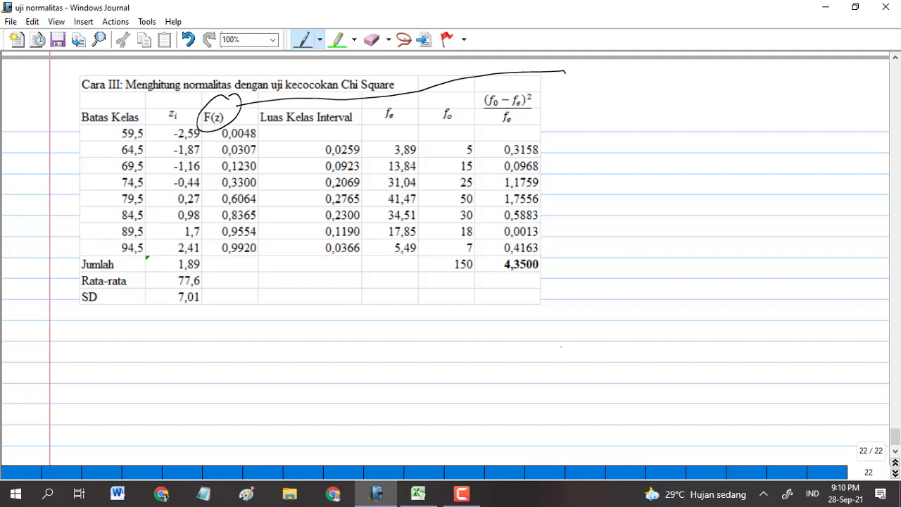
{"action": "mouse_move", "coordinate": [575, 78]}
{"action": "left_mouse_down"}
{"action": "mouse_move", "coordinate": [612, 69]}
{"action": "mouse_move", "coordinate": [639, 84]}
{"action": "mouse_move", "coordinate": [673, 85]}
{"action": "left_mouse_up"}
{"action": "mouse_move", "coordinate": [686, 68]}
{"action": "left_mouse_down"}
{"action": "mouse_move", "coordinate": [686, 83]}
{"action": "mouse_move", "coordinate": [705, 82]}
{"action": "mouse_move", "coordinate": [715, 61]}
{"action": "mouse_move", "coordinate": [732, 89]}
{"action": "mouse_move", "coordinate": [748, 73]}
{"action": "mouse_move", "coordinate": [764, 88]}
{"action": "left_mouse_up"}
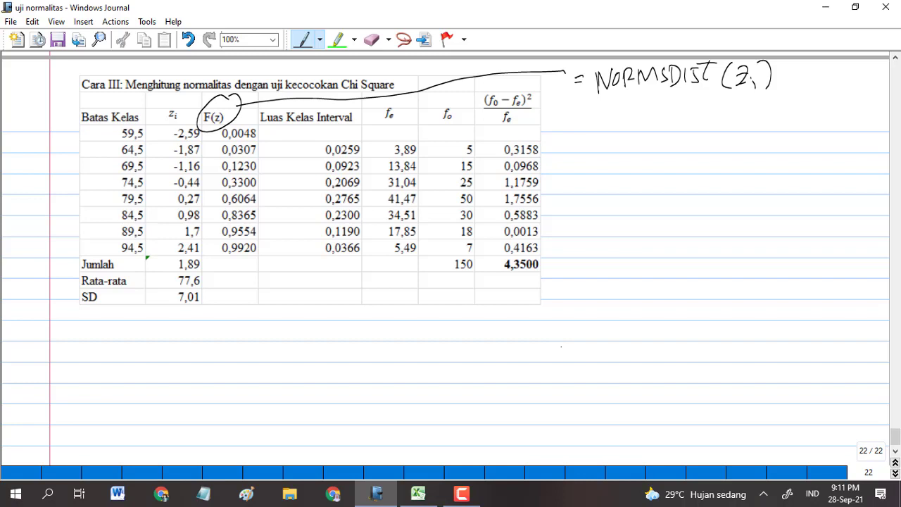
Step: Draw a line from the Luas Kelas Interval heading to the handwritten note "Selisih f zi" beside the table
{"action": "mouse_move", "coordinate": [327, 124]}
{"action": "left_mouse_down"}
{"action": "mouse_move", "coordinate": [403, 134]}
{"action": "mouse_move", "coordinate": [569, 123]}
{"action": "left_mouse_up"}
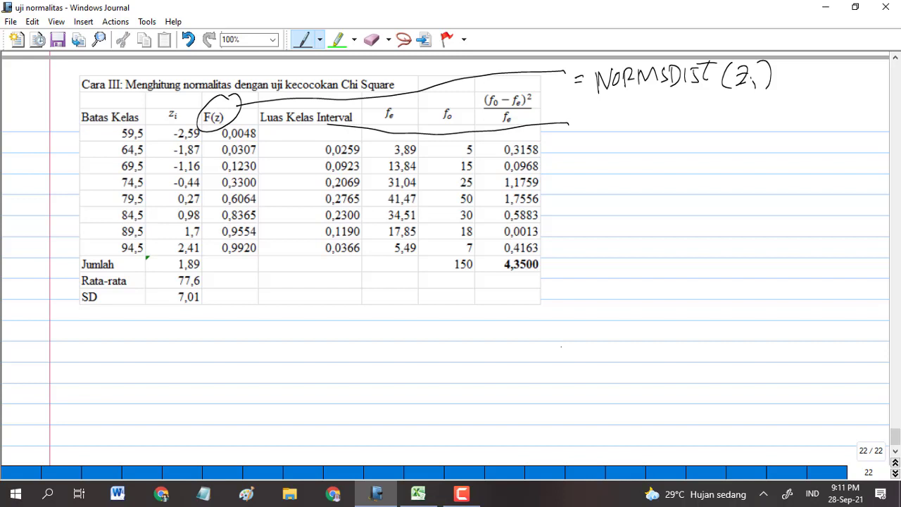
{"action": "mouse_move", "coordinate": [604, 106]}
{"action": "left_mouse_down"}
{"action": "mouse_move", "coordinate": [599, 125]}
{"action": "mouse_move", "coordinate": [618, 113]}
{"action": "mouse_move", "coordinate": [631, 121]}
{"action": "mouse_move", "coordinate": [649, 102]}
{"action": "mouse_move", "coordinate": [650, 114]}
{"action": "left_mouse_up"}
{"action": "key", "text": "ctrl+z"}
{"action": "key", "text": "ctrl+z"}
{"action": "mouse_move", "coordinate": [644, 103]}
{"action": "left_mouse_down"}
{"action": "mouse_move", "coordinate": [638, 124]}
{"action": "mouse_move", "coordinate": [663, 149]}
{"action": "left_mouse_up"}
{"action": "mouse_move", "coordinate": [662, 120]}
{"action": "left_mouse_down"}
{"action": "mouse_move", "coordinate": [675, 120]}
{"action": "mouse_move", "coordinate": [687, 138]}
{"action": "mouse_move", "coordinate": [688, 129]}
{"action": "left_mouse_up"}
{"action": "left_click_drag", "start_coordinate": [694, 128], "coordinate": [693, 137]}
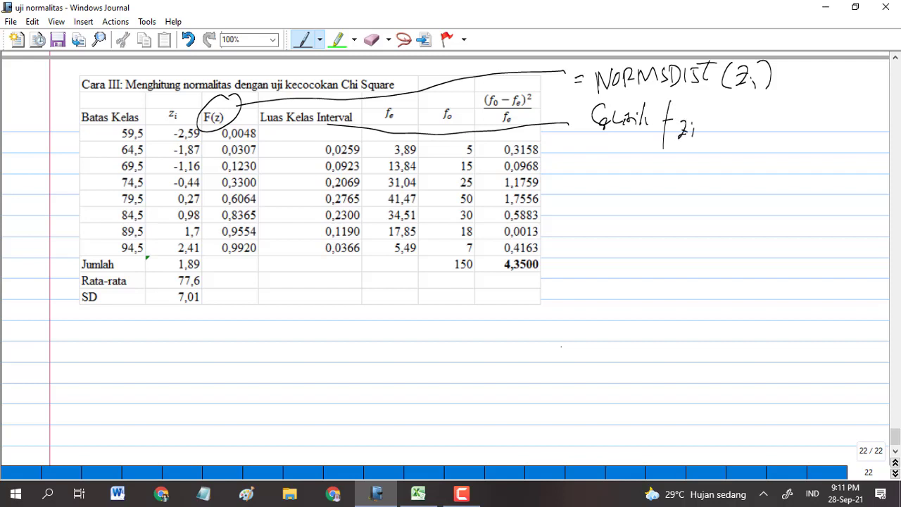
Step: Switch to Excel and examine the subtraction formula of the first Luas Kelas Interval value in D5
{"action": "left_click", "coordinate": [418, 493]}
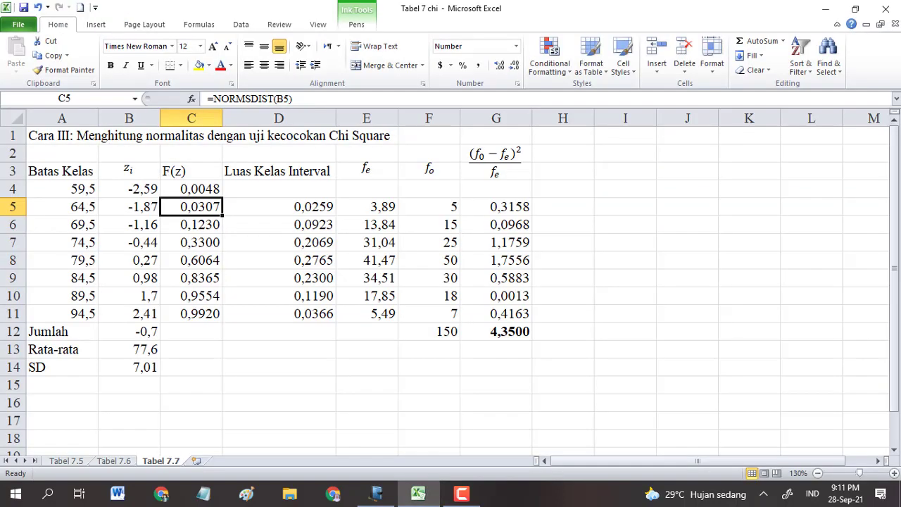
{"action": "left_click", "coordinate": [295, 209]}
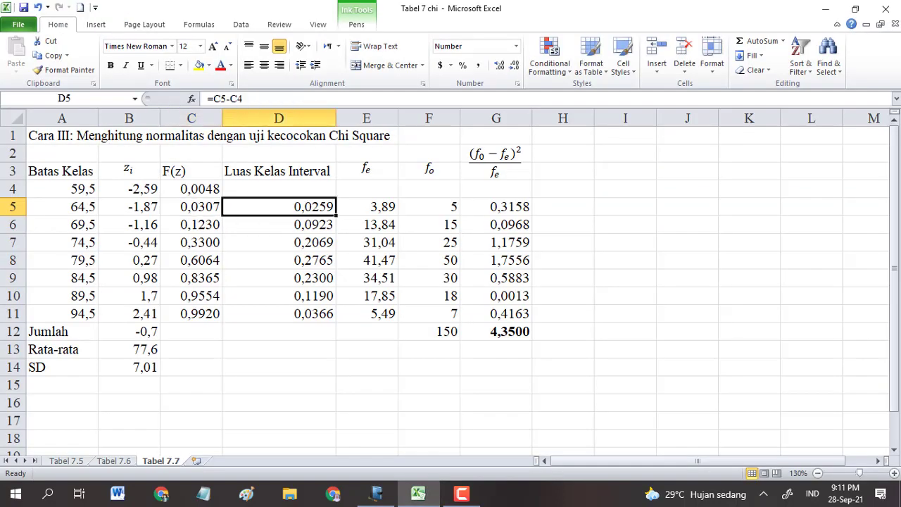
{"action": "left_click", "coordinate": [278, 189]}
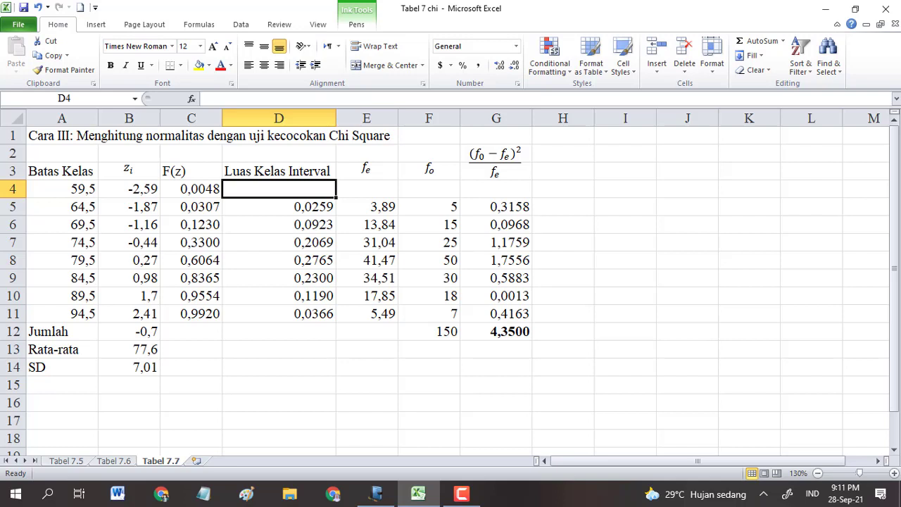
{"action": "key", "text": "Down"}
{"action": "key", "text": "Down"}
{"action": "key", "text": "Down"}
{"action": "key", "text": "Down"}
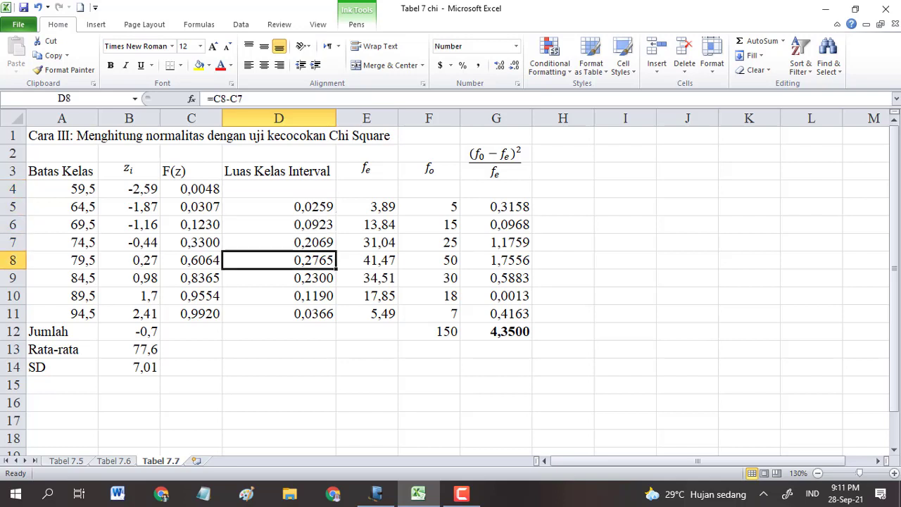
{"action": "key", "text": "Up"}
{"action": "key", "text": "Up"}
{"action": "key", "text": "Up"}
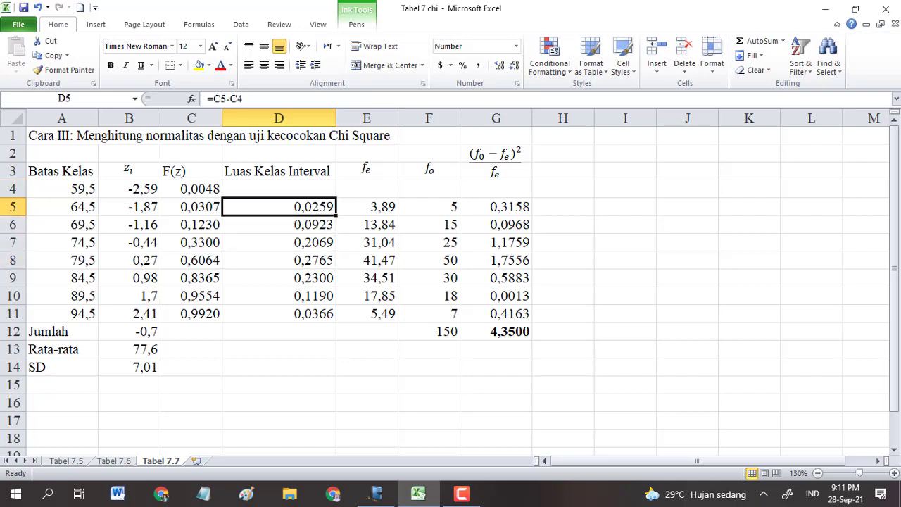
{"action": "key", "text": "F2"}
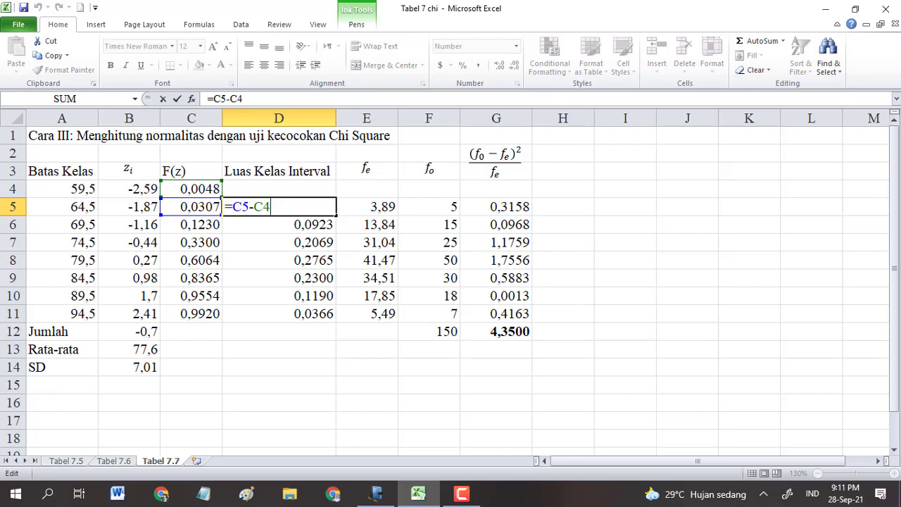
{"action": "key", "text": "Return"}
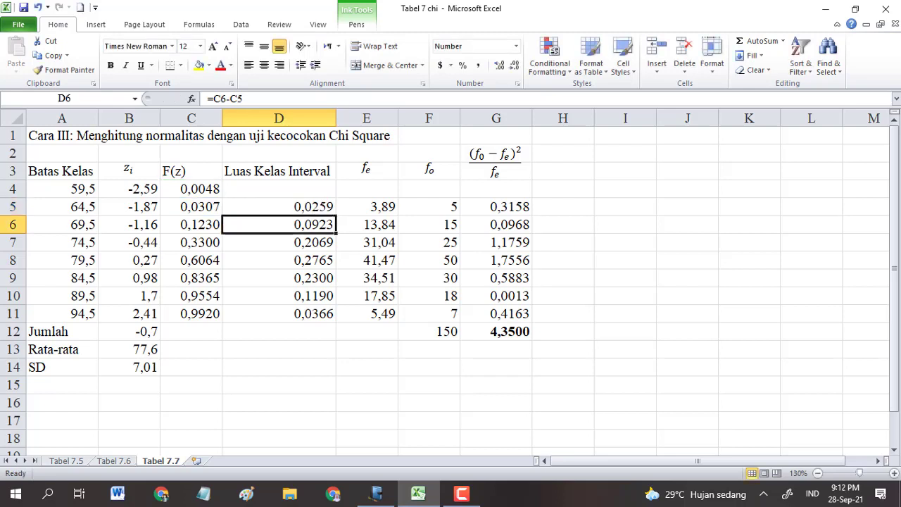
Step: Examine the cell references of the following Luas Kelas Interval formulas in D6, D7 and D8
{"action": "key", "text": "F2"}
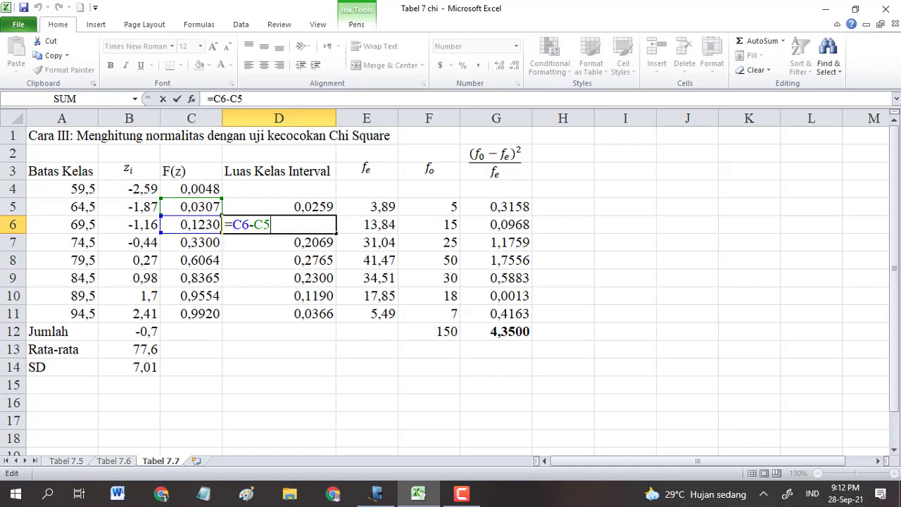
{"action": "key", "text": "Return"}
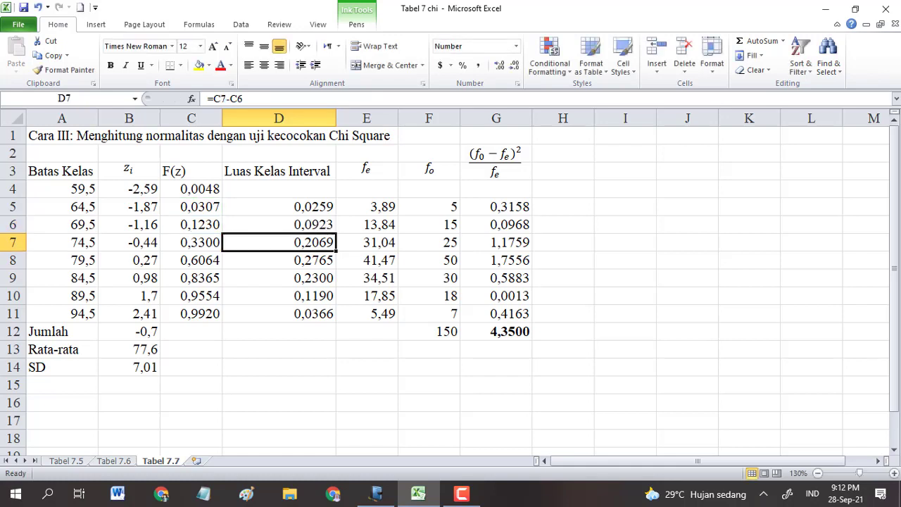
{"action": "key", "text": "F2"}
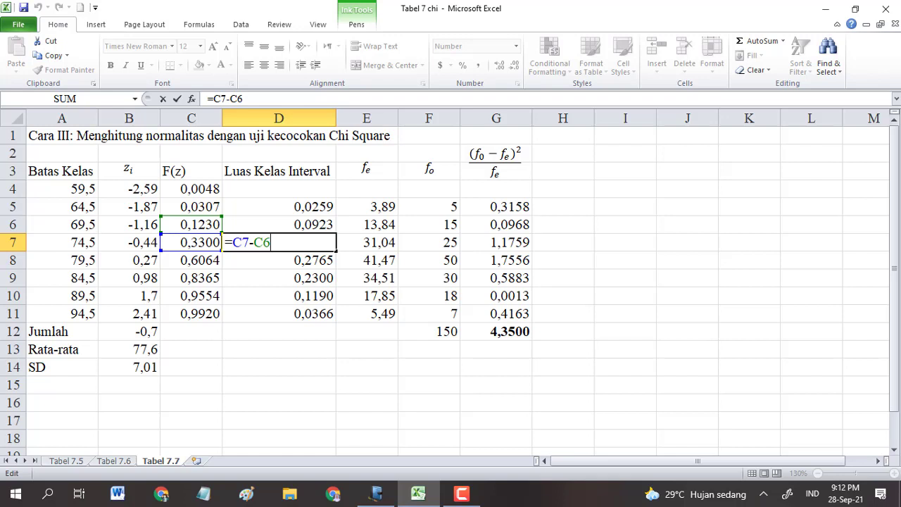
{"action": "key", "text": "Return"}
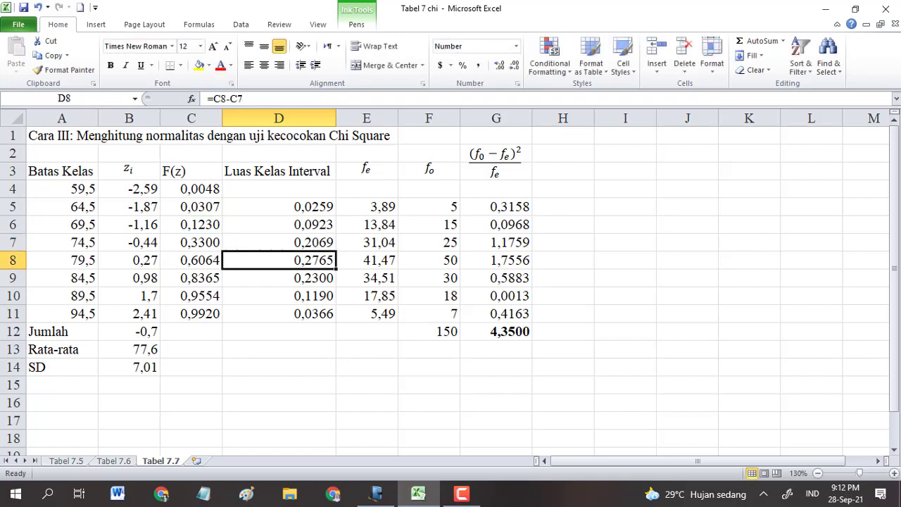
{"action": "key", "text": "F2"}
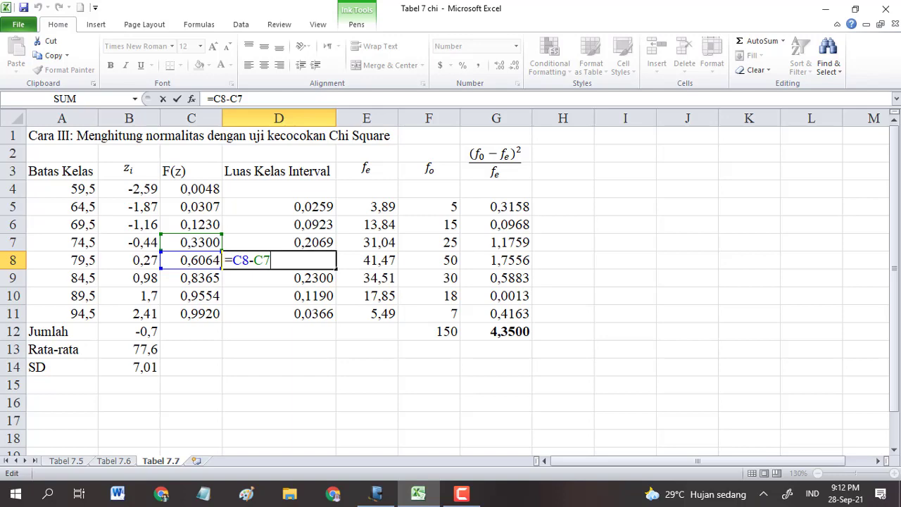
{"action": "key", "text": "Return"}
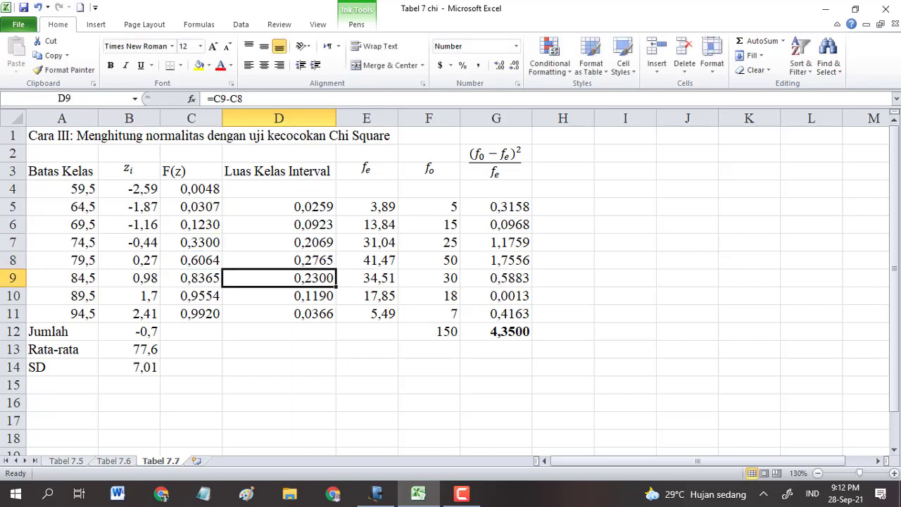
Step: Switch to Windows Journal, circle the fe value 3,89 and link the fe column to the handwritten note "F(z) X 150"
{"action": "left_click", "coordinate": [377, 493]}
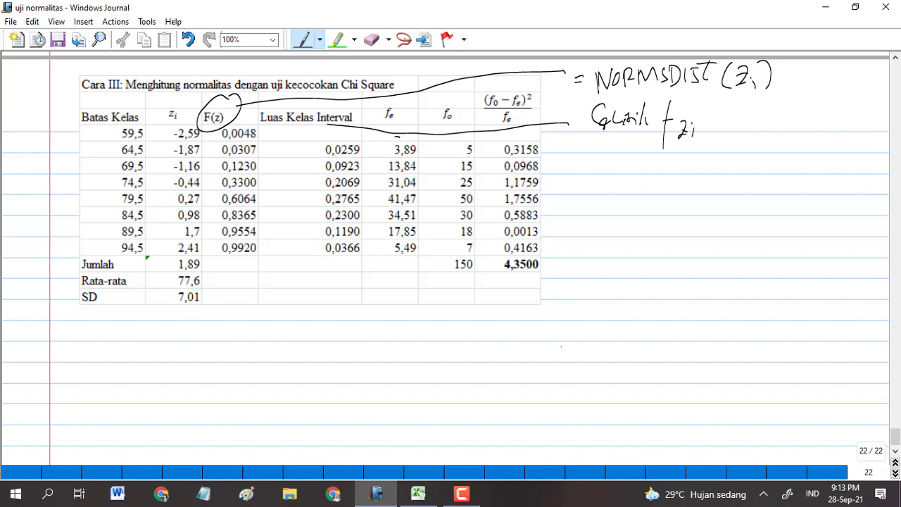
{"action": "mouse_move", "coordinate": [396, 137]}
{"action": "left_mouse_down"}
{"action": "mouse_move", "coordinate": [471, 128]}
{"action": "mouse_move", "coordinate": [576, 164]}
{"action": "mouse_move", "coordinate": [600, 218]}
{"action": "left_mouse_up"}
{"action": "mouse_move", "coordinate": [586, 170]}
{"action": "left_mouse_down"}
{"action": "mouse_move", "coordinate": [613, 165]}
{"action": "mouse_move", "coordinate": [615, 179]}
{"action": "left_mouse_up"}
{"action": "mouse_move", "coordinate": [621, 193]}
{"action": "left_mouse_down"}
{"action": "mouse_move", "coordinate": [616, 213]}
{"action": "mouse_move", "coordinate": [638, 209]}
{"action": "mouse_move", "coordinate": [647, 217]}
{"action": "left_mouse_up"}
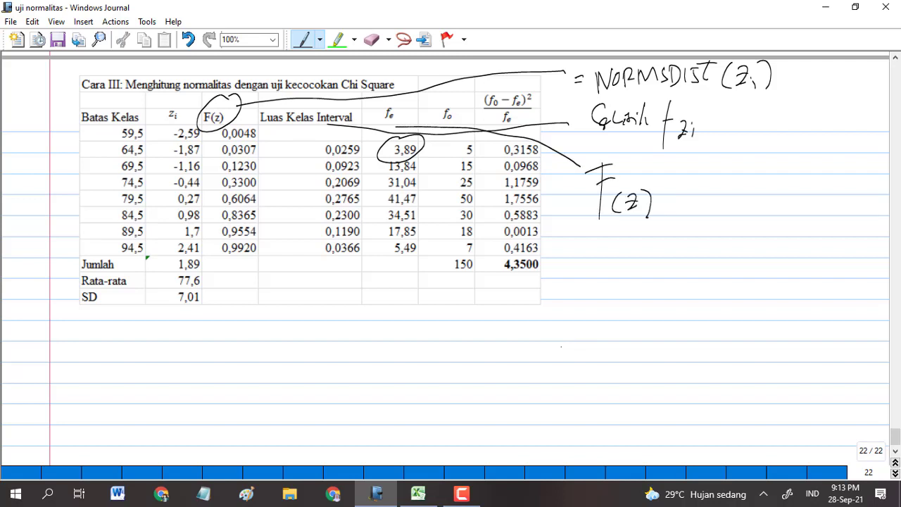
{"action": "mouse_move", "coordinate": [669, 182]}
{"action": "left_mouse_down"}
{"action": "mouse_move", "coordinate": [685, 208]}
{"action": "mouse_move", "coordinate": [663, 209]}
{"action": "left_mouse_up"}
{"action": "left_click_drag", "start_coordinate": [691, 184], "coordinate": [697, 202]}
{"action": "left_click_drag", "start_coordinate": [715, 183], "coordinate": [714, 184]}
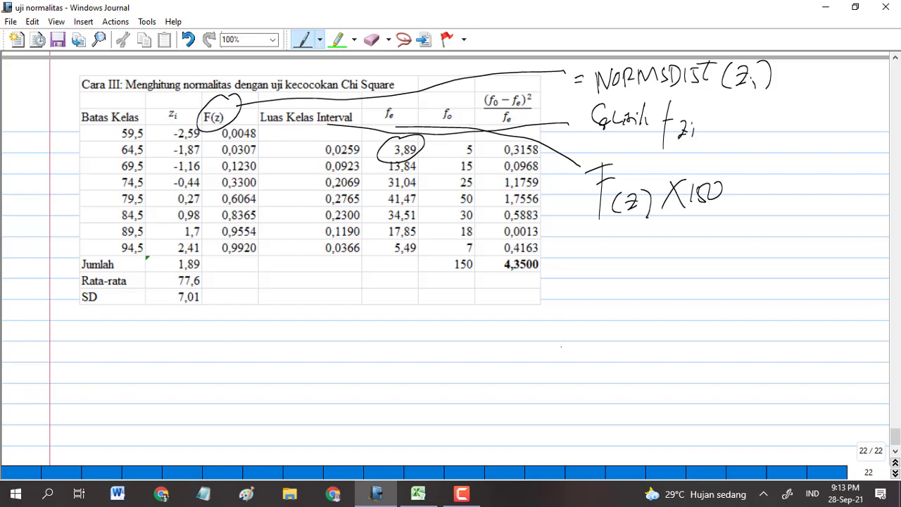
Step: Switch to Excel and examine the fe column's multiplication formulas in E5, E6 and E7
{"action": "left_click", "coordinate": [419, 493]}
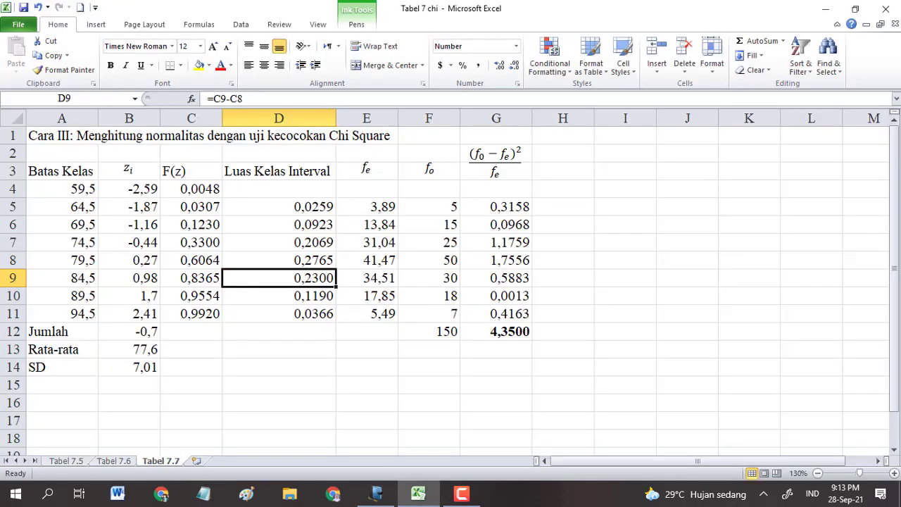
{"action": "left_click", "coordinate": [367, 206]}
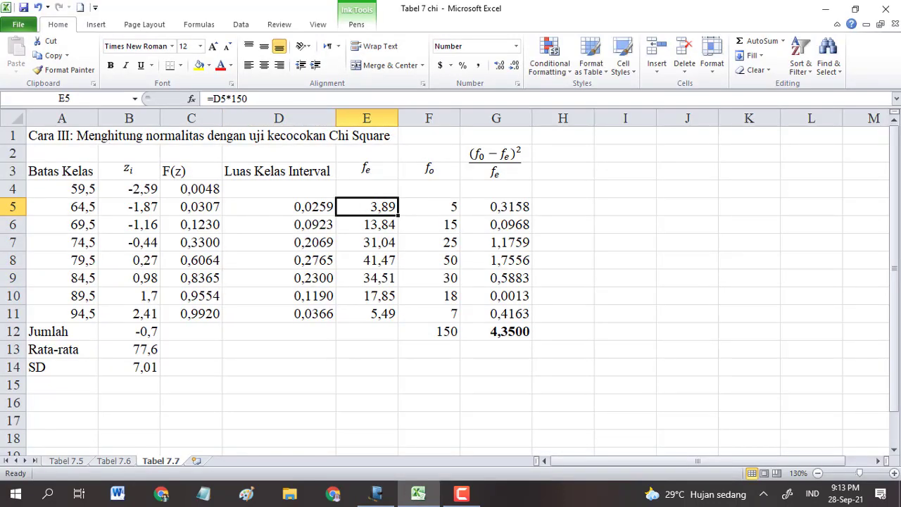
{"action": "left_click", "coordinate": [367, 225]}
{"action": "left_click", "coordinate": [367, 207]}
{"action": "key", "text": "F2"}
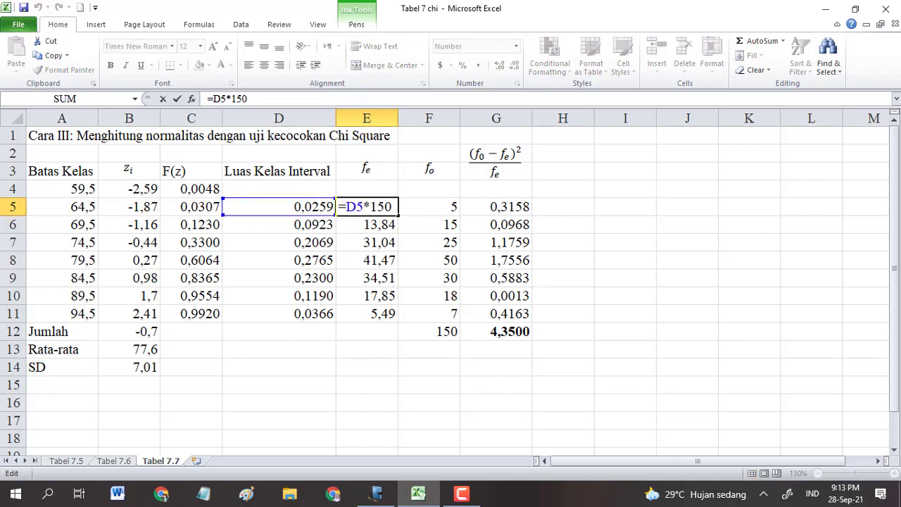
{"action": "key", "text": "Return"}
{"action": "key", "text": "F2"}
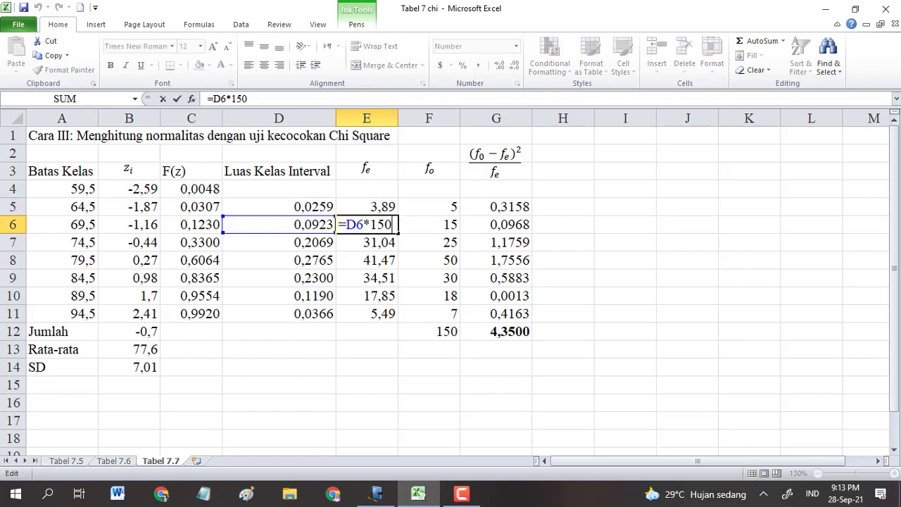
{"action": "key", "text": "Return"}
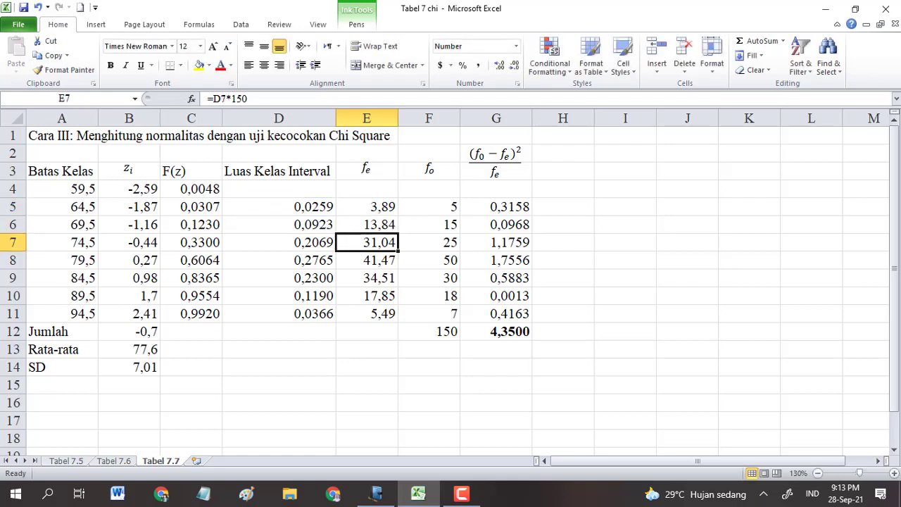
{"action": "key", "text": "F2"}
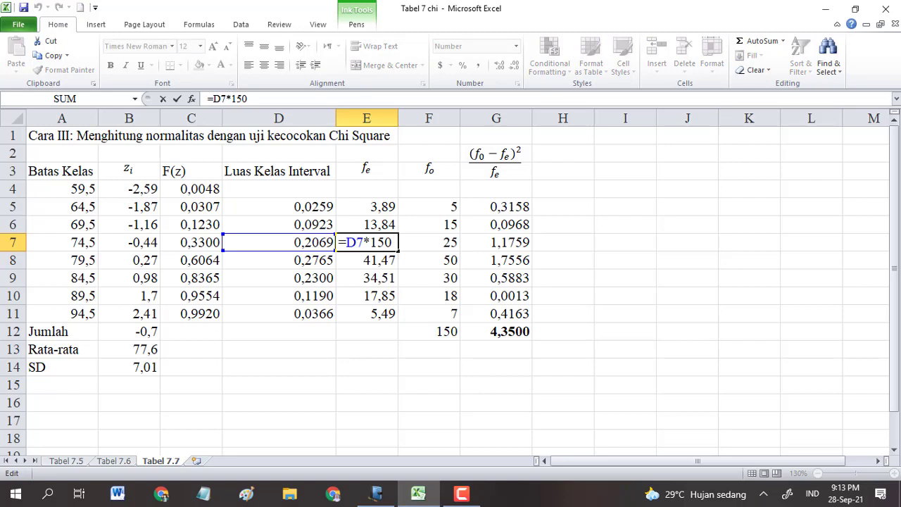
{"action": "key", "text": "Return"}
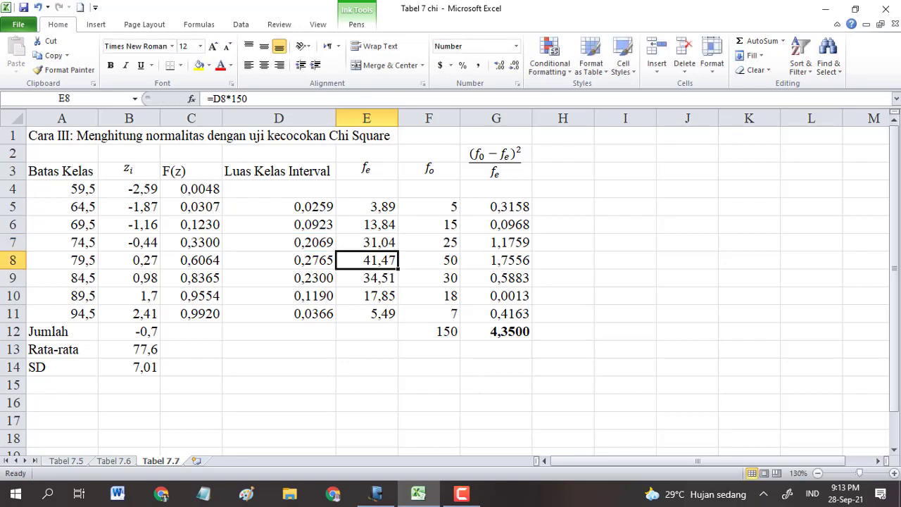
Step: Switch to Windows Journal, circle the total 4,3500, and handwrite "χ² = Σ" with an empty fraction bar beside the table
{"action": "key", "text": "alt+Tab"}
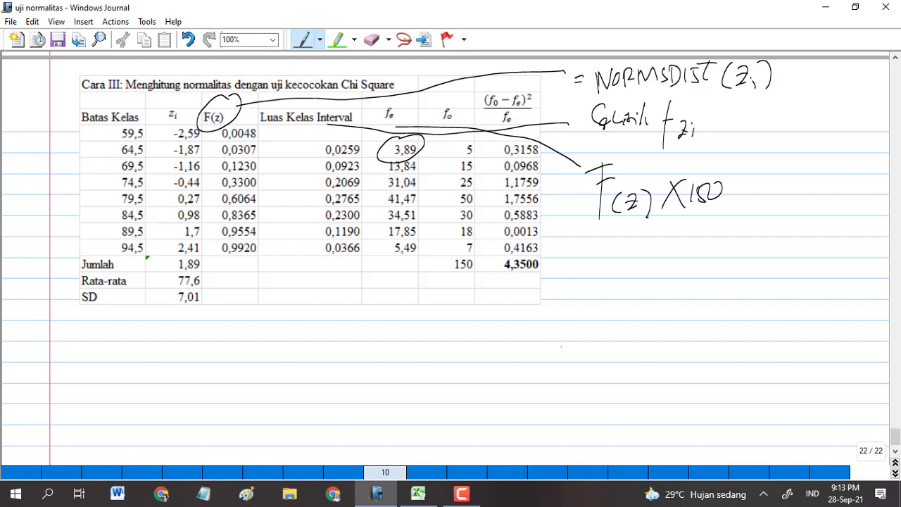
{"action": "mouse_move", "coordinate": [529, 248]}
{"action": "left_mouse_down"}
{"action": "mouse_move", "coordinate": [519, 241]}
{"action": "mouse_move", "coordinate": [588, 291]}
{"action": "left_mouse_up"}
{"action": "mouse_move", "coordinate": [614, 251]}
{"action": "left_mouse_down"}
{"action": "mouse_move", "coordinate": [602, 277]}
{"action": "mouse_move", "coordinate": [632, 252]}
{"action": "mouse_move", "coordinate": [636, 266]}
{"action": "left_mouse_up"}
{"action": "mouse_move", "coordinate": [628, 271]}
{"action": "left_mouse_down"}
{"action": "mouse_move", "coordinate": [648, 251]}
{"action": "mouse_move", "coordinate": [673, 279]}
{"action": "mouse_move", "coordinate": [695, 261]}
{"action": "mouse_move", "coordinate": [763, 257]}
{"action": "left_mouse_up"}
{"action": "mouse_move", "coordinate": [686, 235]}
{"action": "left_mouse_down"}
{"action": "mouse_move", "coordinate": [679, 255]}
{"action": "mouse_move", "coordinate": [693, 255]}
{"action": "left_mouse_up"}
{"action": "mouse_move", "coordinate": [686, 234]}
{"action": "left_mouse_down"}
{"action": "mouse_move", "coordinate": [703, 231]}
{"action": "mouse_move", "coordinate": [708, 245]}
{"action": "left_mouse_up"}
{"action": "key", "text": "ctrl+z"}
{"action": "key", "text": "ctrl+z"}
{"action": "key", "text": "ctrl+z"}
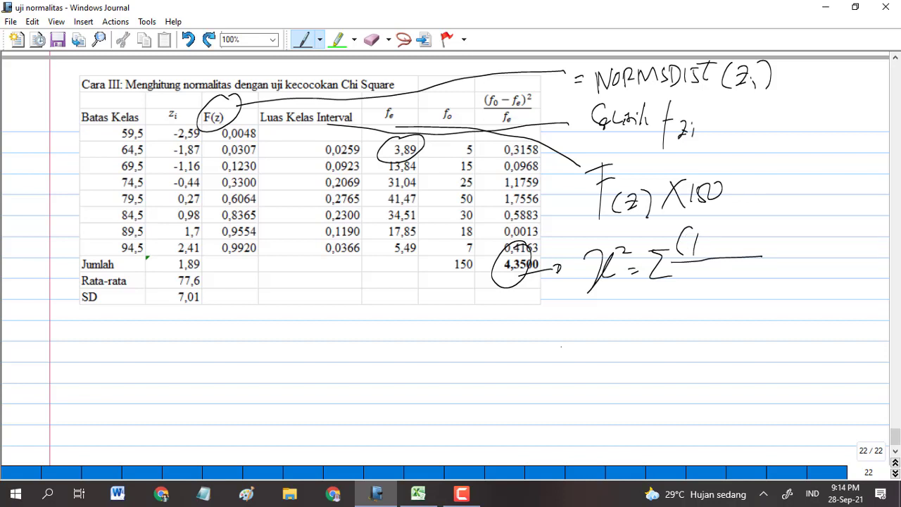
{"action": "key", "text": "ctrl+z"}
Step: Handwrite the numerator (fo − fe)² and the denominator fe on the fraction of the chi-square formula
{"action": "left_click_drag", "start_coordinate": [703, 225], "coordinate": [693, 258]}
{"action": "left_click_drag", "start_coordinate": [688, 243], "coordinate": [699, 248]}
{"action": "mouse_move", "coordinate": [741, 218]}
{"action": "left_mouse_down"}
{"action": "mouse_move", "coordinate": [731, 256]}
{"action": "mouse_move", "coordinate": [740, 235]}
{"action": "left_mouse_up"}
{"action": "mouse_move", "coordinate": [738, 240]}
{"action": "left_mouse_down"}
{"action": "mouse_move", "coordinate": [747, 251]}
{"action": "mouse_move", "coordinate": [768, 224]}
{"action": "left_mouse_up"}
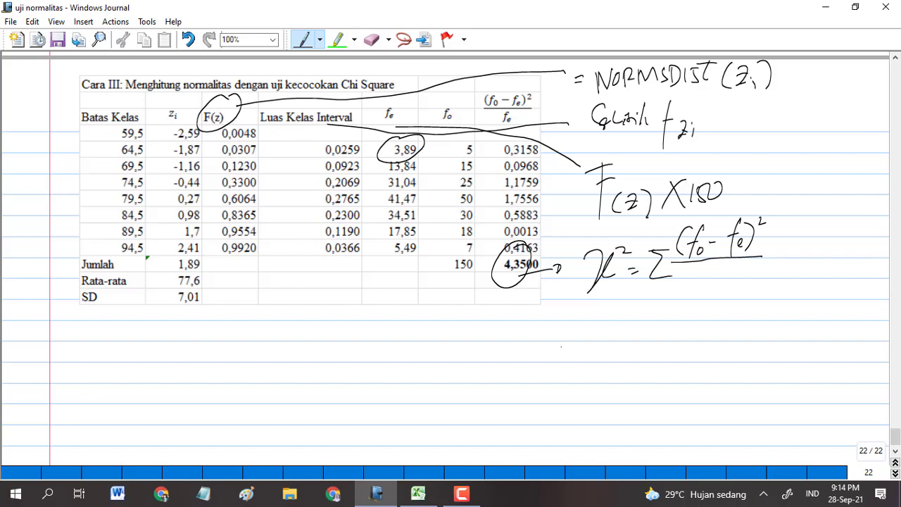
{"action": "mouse_move", "coordinate": [716, 272]}
{"action": "left_mouse_down"}
{"action": "mouse_move", "coordinate": [702, 314]}
{"action": "mouse_move", "coordinate": [712, 289]}
{"action": "left_mouse_up"}
{"action": "left_click_drag", "start_coordinate": [714, 301], "coordinate": [725, 302]}
Step: Complete the chi-square formula with "= 4,3500" and link that result to the table's total with a green highlighter stroke
{"action": "left_click_drag", "start_coordinate": [780, 257], "coordinate": [790, 257]}
{"action": "left_click_drag", "start_coordinate": [780, 262], "coordinate": [817, 257]}
{"action": "mouse_move", "coordinate": [814, 243]}
{"action": "left_mouse_down"}
{"action": "mouse_move", "coordinate": [814, 273]}
{"action": "mouse_move", "coordinate": [841, 260]}
{"action": "left_mouse_up"}
{"action": "left_click_drag", "start_coordinate": [844, 246], "coordinate": [854, 247]}
{"action": "left_click_drag", "start_coordinate": [863, 243], "coordinate": [862, 245]}
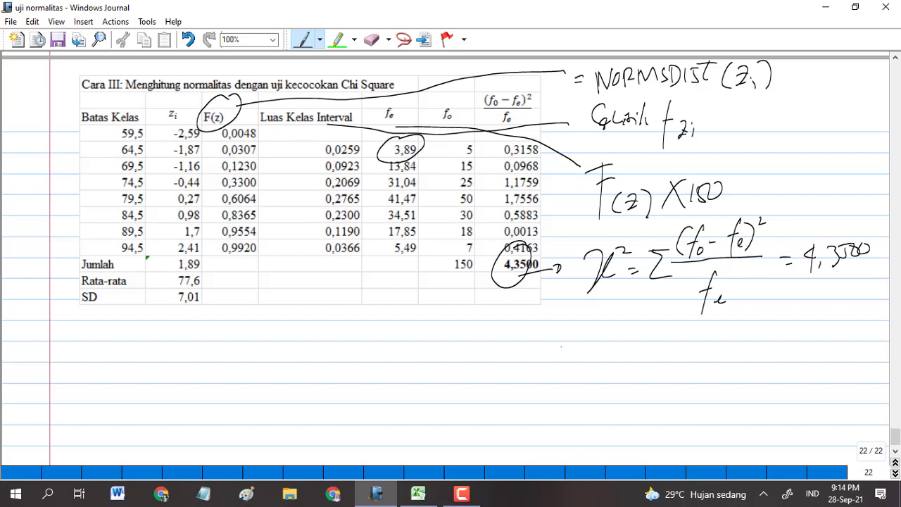
{"action": "left_click", "coordinate": [338, 40]}
{"action": "mouse_move", "coordinate": [539, 246]}
{"action": "left_mouse_down"}
{"action": "mouse_move", "coordinate": [522, 271]}
{"action": "mouse_move", "coordinate": [560, 330]}
{"action": "mouse_move", "coordinate": [831, 257]}
{"action": "mouse_move", "coordinate": [792, 272]}
{"action": "mouse_move", "coordinate": [863, 232]}
{"action": "left_mouse_up"}
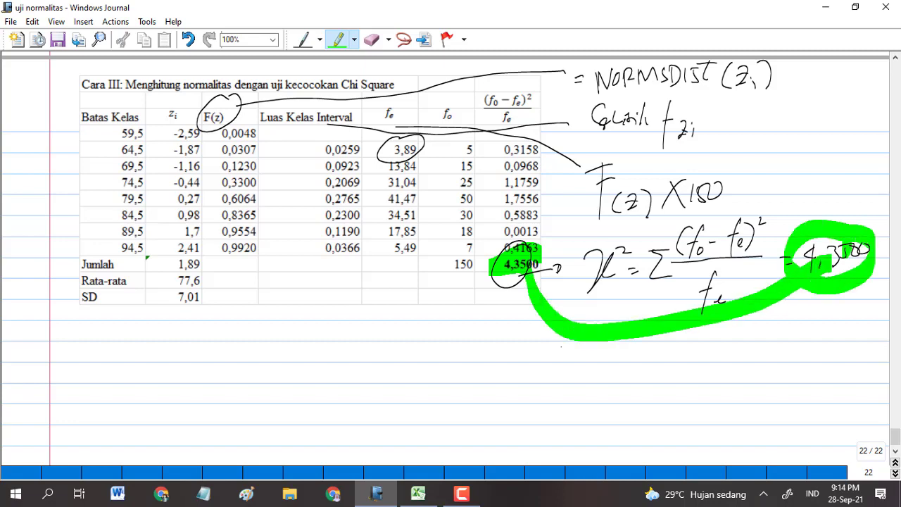
Step: Switch to Excel and examine the cell references of the first (fo − fe)²/fe formula in G5
{"action": "left_click", "coordinate": [419, 494]}
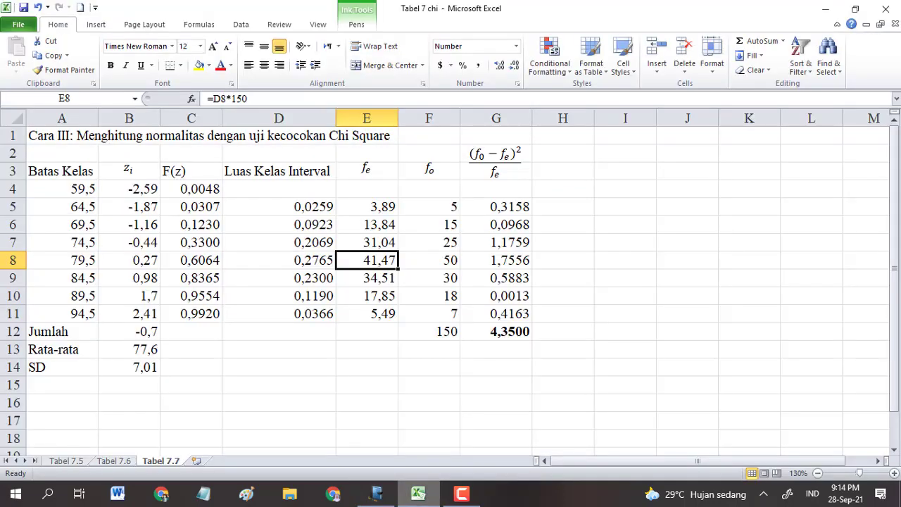
{"action": "left_click", "coordinate": [497, 331]}
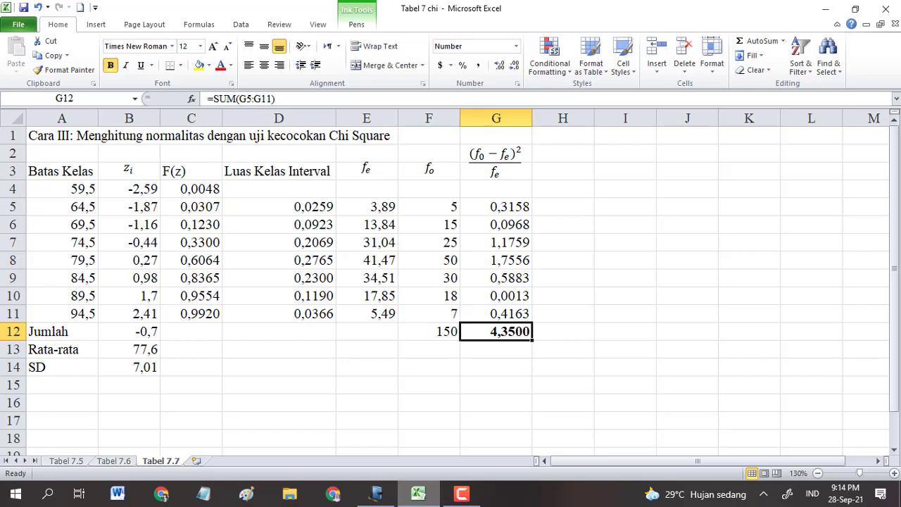
{"action": "key", "text": "Up"}
{"action": "key", "text": "Up"}
{"action": "key", "text": "Up"}
{"action": "key", "text": "Up"}
{"action": "key", "text": "Up"}
{"action": "key", "text": "Up"}
{"action": "key", "text": "Up"}
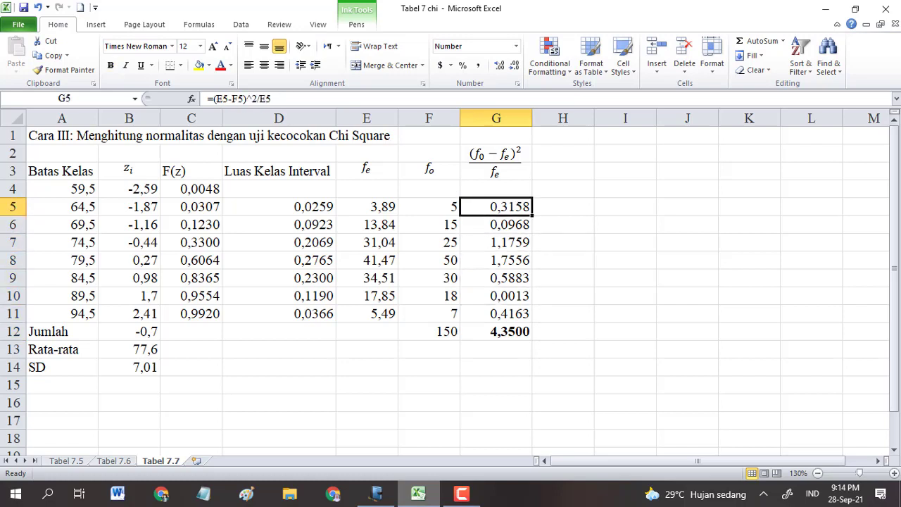
{"action": "key", "text": "F2"}
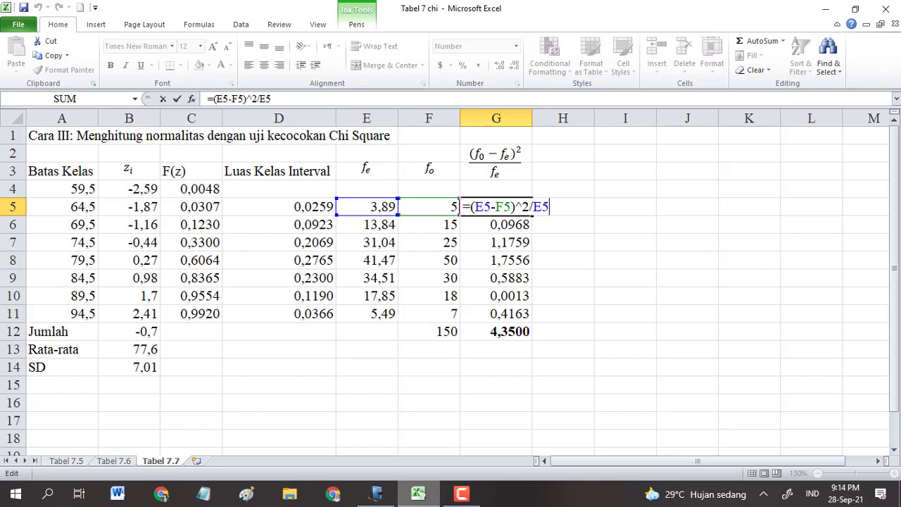
{"action": "key", "text": "Return"}
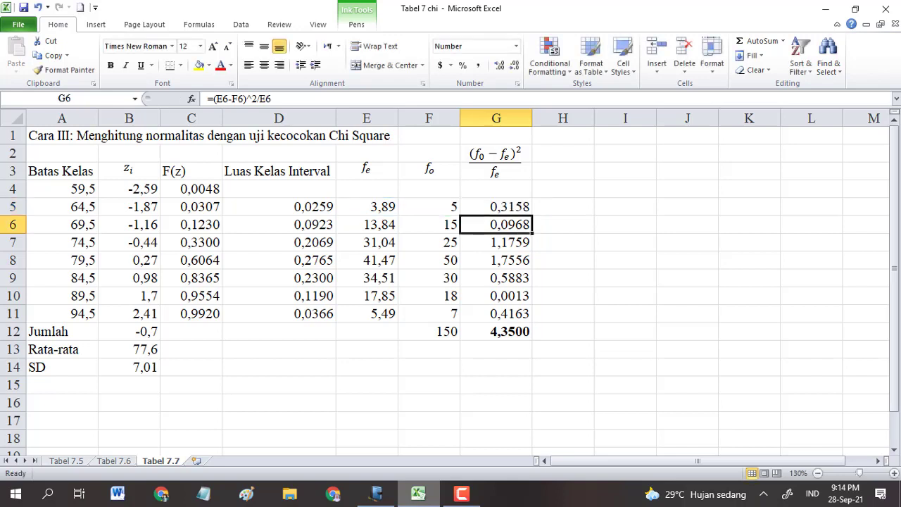
Step: Examine the SUM formula of the (fo − fe)²/fe column total in G12
{"action": "key", "text": "Down"}
{"action": "key", "text": "Down"}
{"action": "key", "text": "Down"}
{"action": "key", "text": "Down"}
{"action": "key", "text": "Down"}
{"action": "key", "text": "Down"}
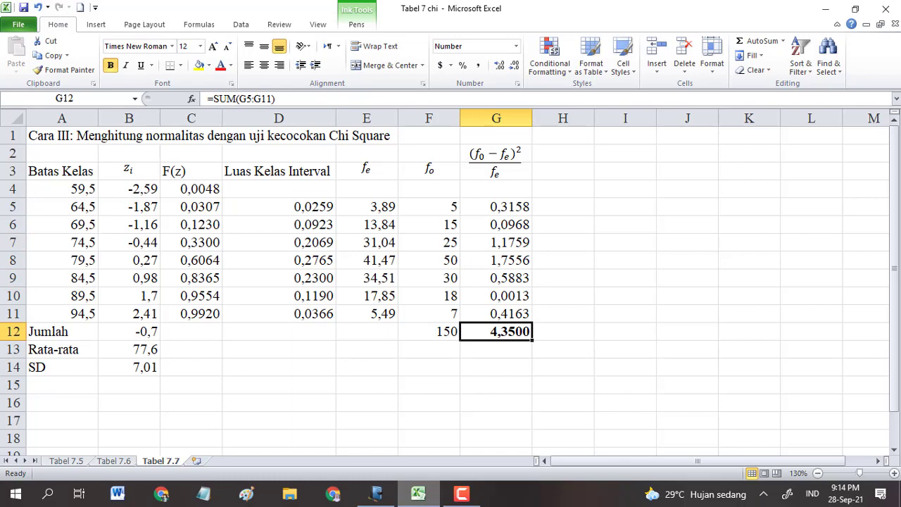
{"action": "key", "text": "F2"}
{"action": "key", "text": "Return"}
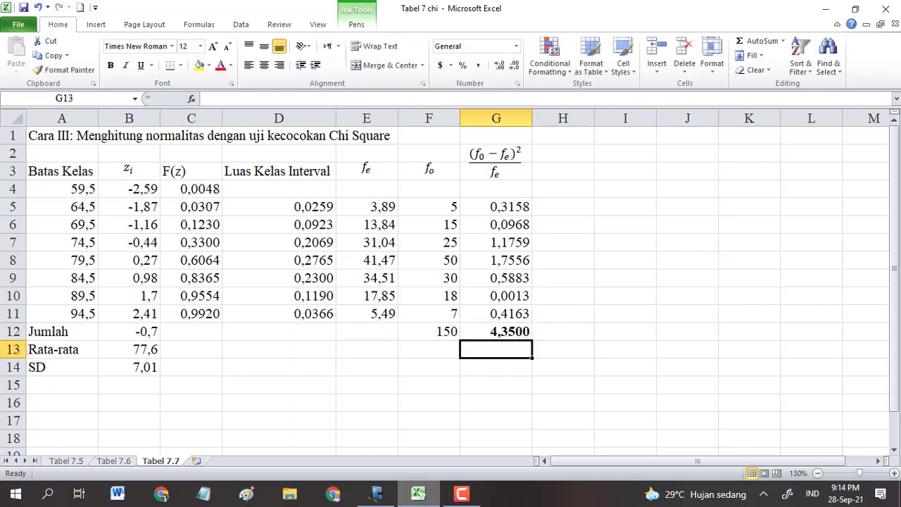
Step: Switch to Windows Journal and add a new blank page after page 22
{"action": "key", "text": "alt+Tab"}
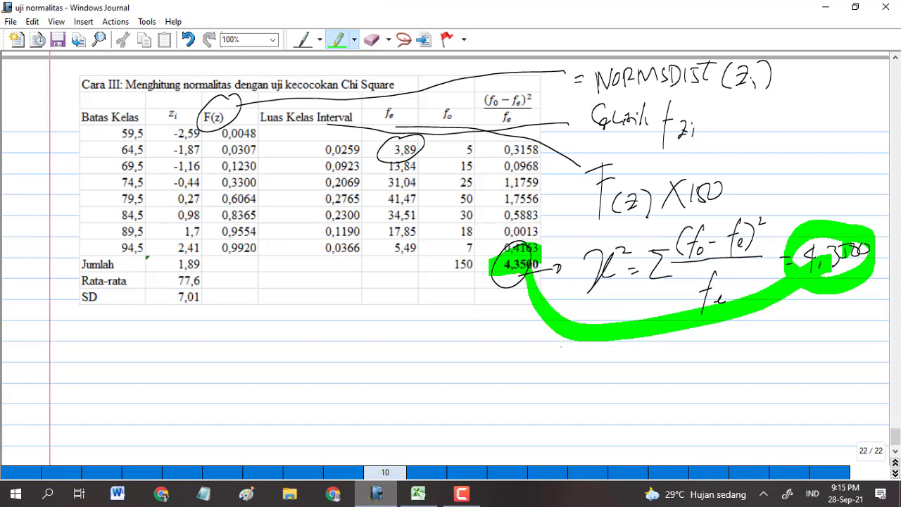
{"action": "scroll", "coordinate": [446, 239], "scroll_direction": "down", "scroll_amount": 1}
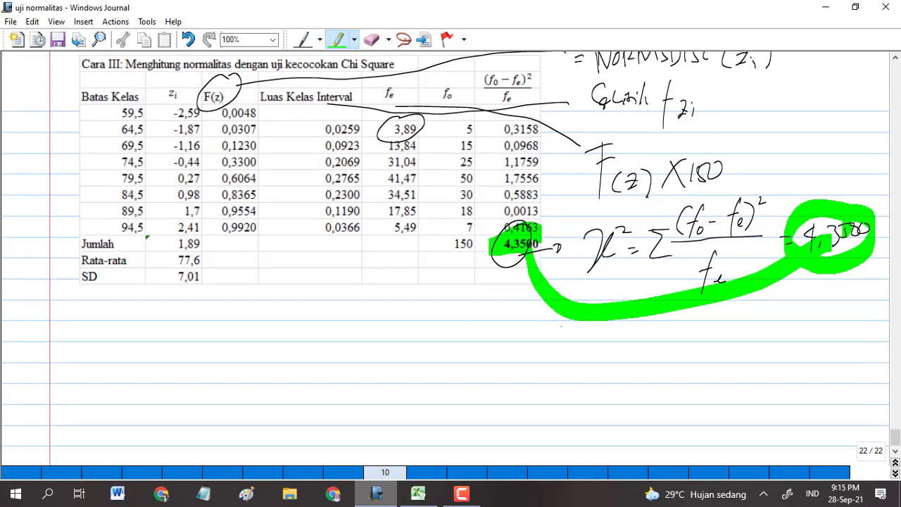
{"action": "left_click", "coordinate": [896, 473]}
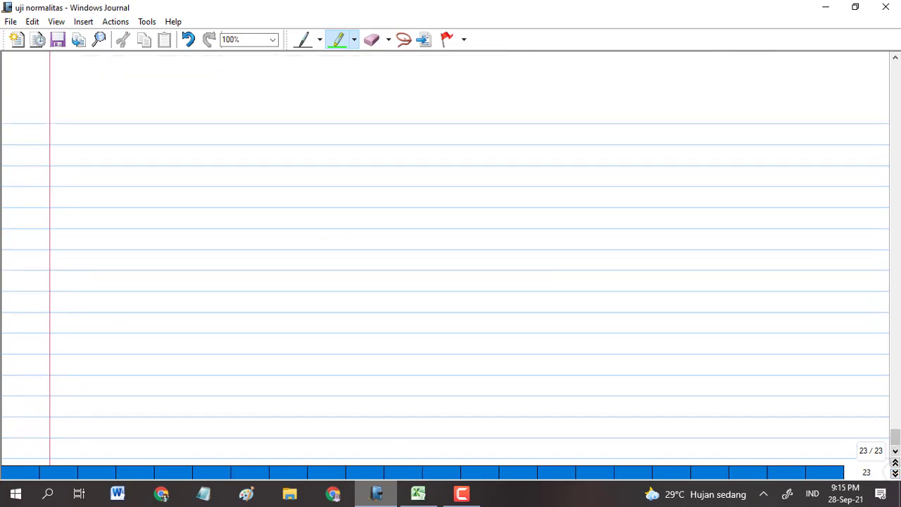
Step: Handwrite "χ² tab → db = 7-3 = 4" with the pen below the table on page 22
{"action": "scroll", "coordinate": [561, 338], "scroll_direction": "up", "scroll_amount": 15}
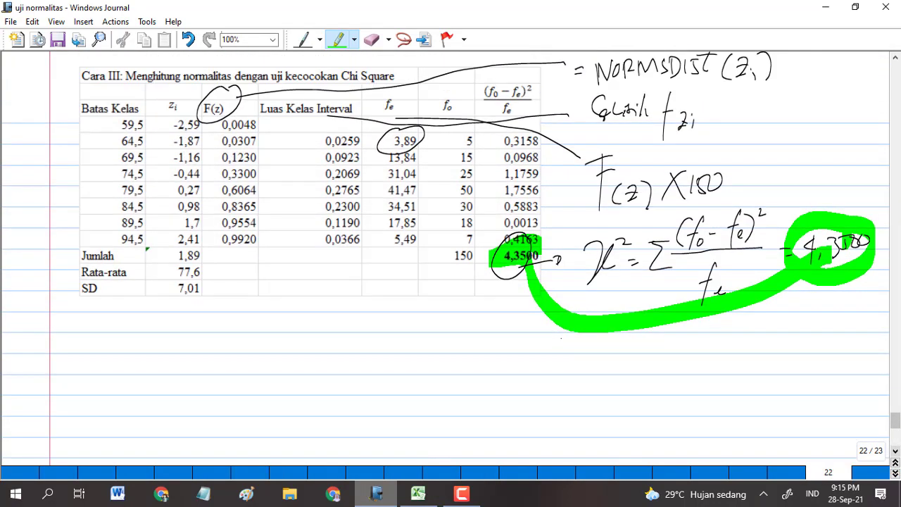
{"action": "scroll", "coordinate": [445, 257], "scroll_direction": "down", "scroll_amount": 4}
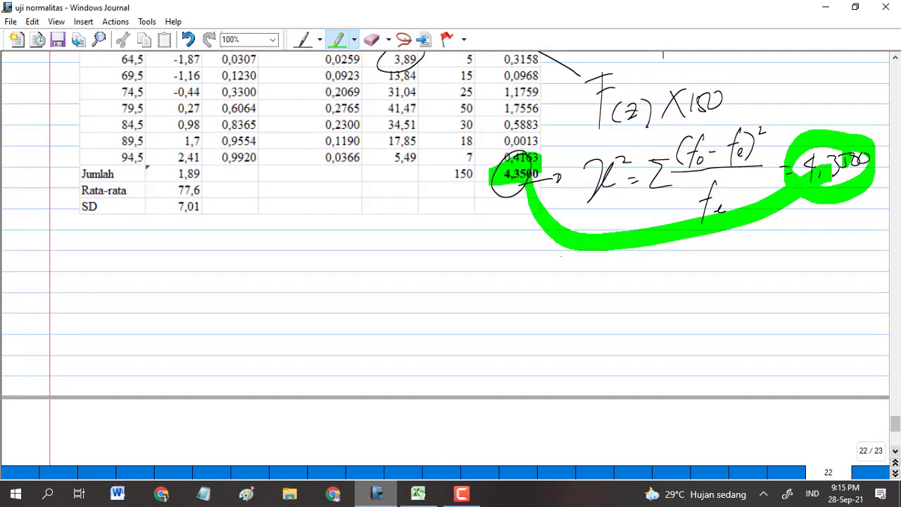
{"action": "left_click_drag", "start_coordinate": [112, 238], "coordinate": [117, 282]}
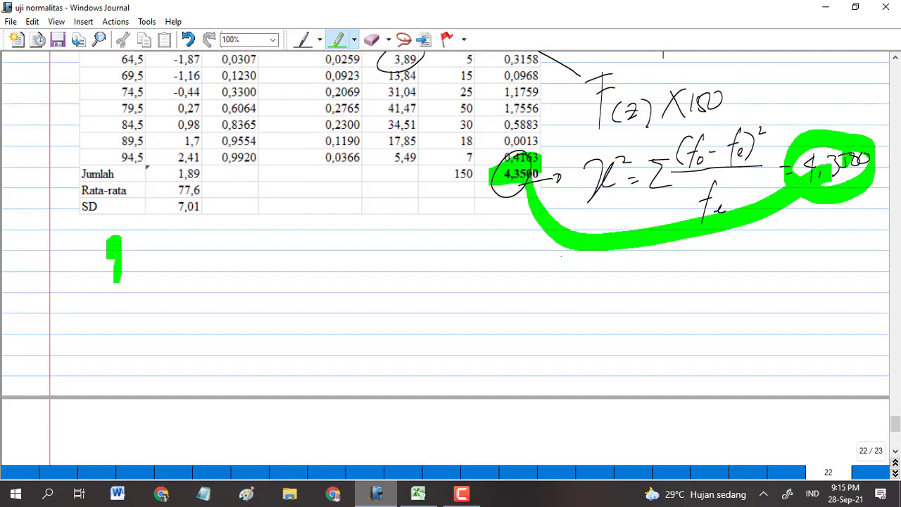
{"action": "key", "text": "ctrl+z"}
{"action": "left_click", "coordinate": [302, 40]}
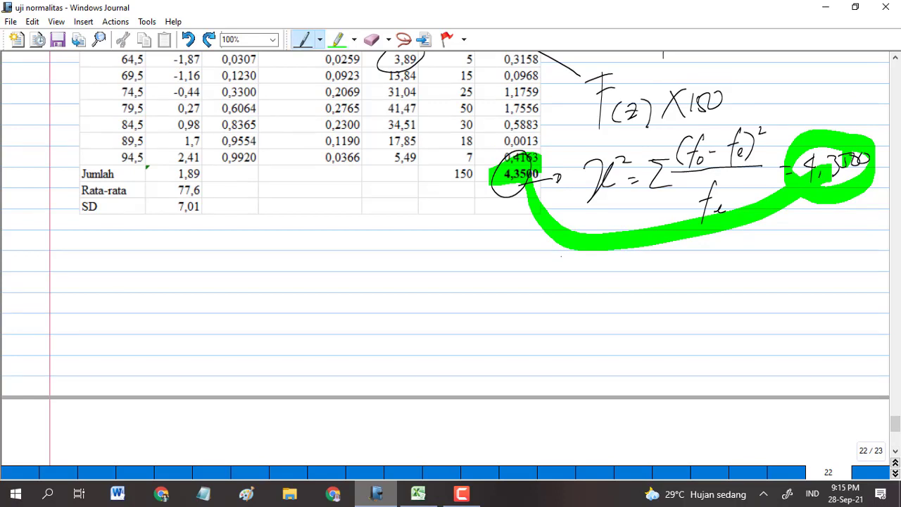
{"action": "mouse_move", "coordinate": [107, 250]}
{"action": "left_mouse_down"}
{"action": "mouse_move", "coordinate": [124, 270]}
{"action": "mouse_move", "coordinate": [112, 274]}
{"action": "left_mouse_up"}
{"action": "mouse_move", "coordinate": [138, 242]}
{"action": "left_mouse_down"}
{"action": "mouse_move", "coordinate": [153, 269]}
{"action": "mouse_move", "coordinate": [228, 260]}
{"action": "left_mouse_up"}
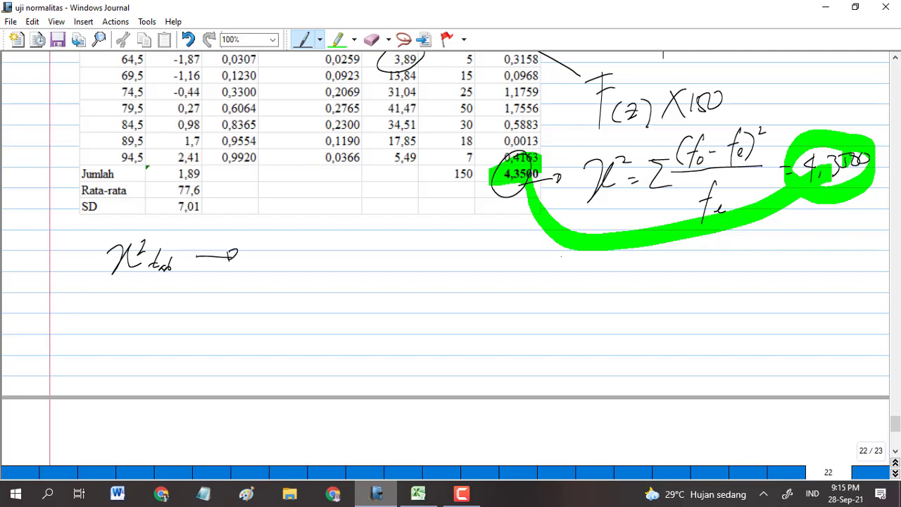
{"action": "mouse_move", "coordinate": [276, 230]}
{"action": "left_mouse_down"}
{"action": "mouse_move", "coordinate": [273, 261]}
{"action": "mouse_move", "coordinate": [318, 273]}
{"action": "mouse_move", "coordinate": [370, 248]}
{"action": "left_mouse_up"}
{"action": "mouse_move", "coordinate": [357, 257]}
{"action": "left_mouse_down"}
{"action": "mouse_move", "coordinate": [385, 253]}
{"action": "mouse_move", "coordinate": [383, 273]}
{"action": "left_mouse_up"}
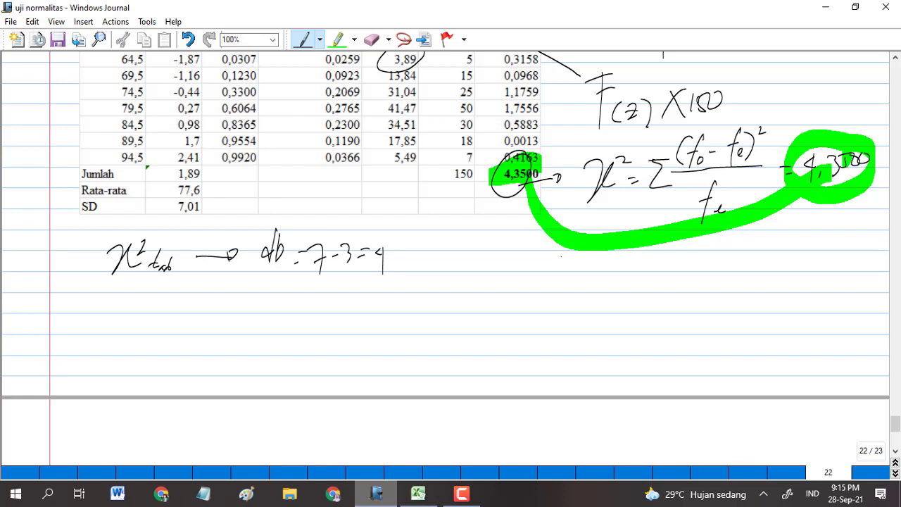
Step: Handwrite a second line "χ² tab → χ²(0,05)(4) = 9.49" below the degrees of freedom
{"action": "mouse_move", "coordinate": [111, 290]}
{"action": "left_mouse_down"}
{"action": "mouse_move", "coordinate": [127, 313]}
{"action": "mouse_move", "coordinate": [141, 294]}
{"action": "mouse_move", "coordinate": [154, 294]}
{"action": "left_mouse_up"}
{"action": "key", "text": "ctrl+z"}
{"action": "key", "text": "ctrl+z"}
{"action": "mouse_move", "coordinate": [117, 290]}
{"action": "left_mouse_down"}
{"action": "mouse_move", "coordinate": [119, 316]}
{"action": "mouse_move", "coordinate": [132, 292]}
{"action": "mouse_move", "coordinate": [167, 314]}
{"action": "mouse_move", "coordinate": [191, 314]}
{"action": "left_mouse_up"}
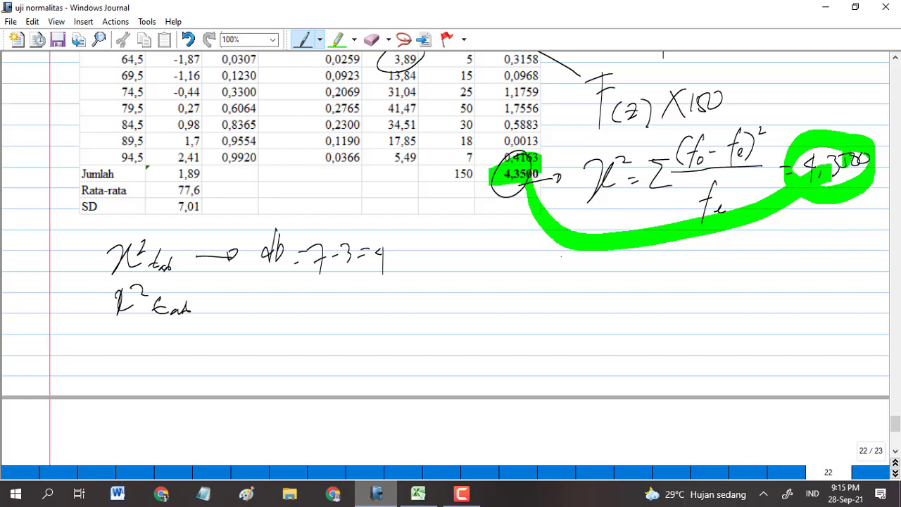
{"action": "left_click_drag", "start_coordinate": [200, 304], "coordinate": [275, 307]}
{"action": "mouse_move", "coordinate": [283, 288]}
{"action": "left_mouse_down"}
{"action": "mouse_move", "coordinate": [268, 319]}
{"action": "mouse_move", "coordinate": [289, 290]}
{"action": "mouse_move", "coordinate": [297, 319]}
{"action": "mouse_move", "coordinate": [305, 309]}
{"action": "mouse_move", "coordinate": [343, 315]}
{"action": "left_mouse_up"}
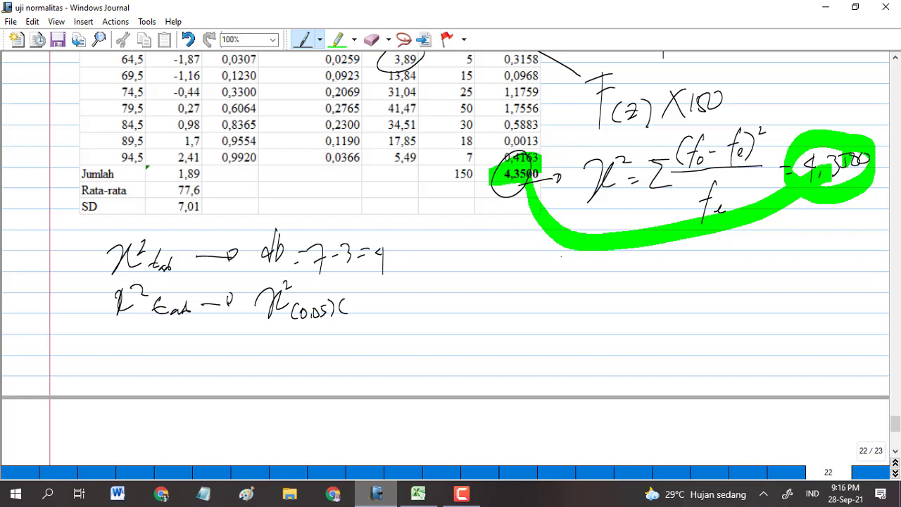
{"action": "mouse_move", "coordinate": [350, 301]}
{"action": "left_mouse_down"}
{"action": "mouse_move", "coordinate": [356, 318]}
{"action": "mouse_move", "coordinate": [395, 301]}
{"action": "left_mouse_up"}
{"action": "mouse_move", "coordinate": [422, 290]}
{"action": "left_mouse_down"}
{"action": "mouse_move", "coordinate": [417, 313]}
{"action": "mouse_move", "coordinate": [437, 296]}
{"action": "mouse_move", "coordinate": [442, 310]}
{"action": "mouse_move", "coordinate": [455, 309]}
{"action": "left_mouse_up"}
{"action": "left_click", "coordinate": [428, 309]}
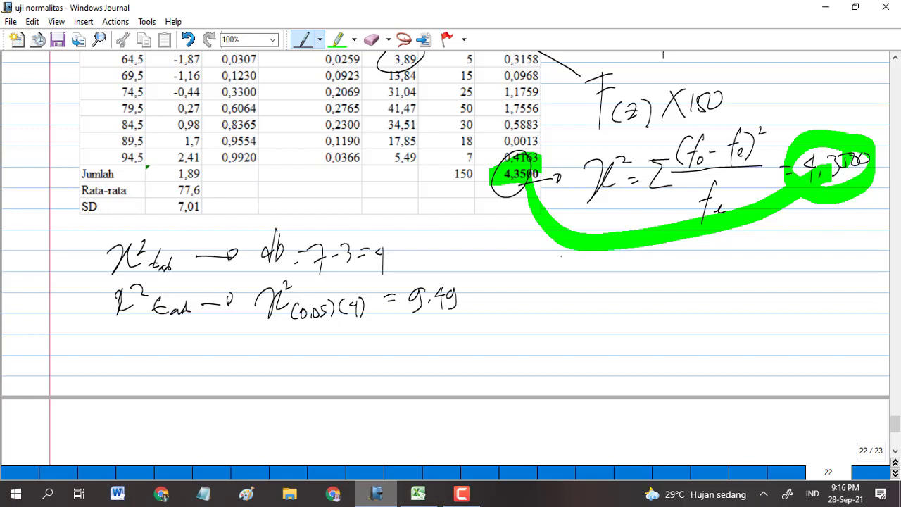
Step: Underline the table's total 4,3500 and handwrite the comparison "9,3500 < 9,49" beside the critical value
{"action": "left_click_drag", "start_coordinate": [474, 202], "coordinate": [543, 182]}
{"action": "mouse_move", "coordinate": [540, 293]}
{"action": "left_mouse_down"}
{"action": "mouse_move", "coordinate": [528, 321]}
{"action": "mouse_move", "coordinate": [587, 288]}
{"action": "left_mouse_up"}
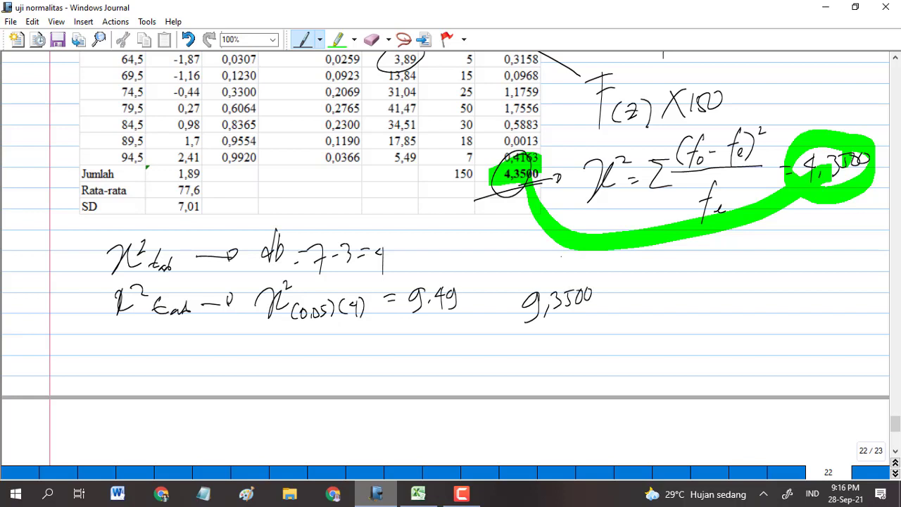
{"action": "mouse_move", "coordinate": [630, 285]}
{"action": "left_mouse_down"}
{"action": "mouse_move", "coordinate": [625, 307]}
{"action": "mouse_move", "coordinate": [641, 289]}
{"action": "mouse_move", "coordinate": [652, 296]}
{"action": "mouse_move", "coordinate": [646, 311]}
{"action": "mouse_move", "coordinate": [657, 312]}
{"action": "left_mouse_up"}
{"action": "left_click_drag", "start_coordinate": [669, 287], "coordinate": [674, 295]}
{"action": "mouse_move", "coordinate": [673, 286]}
{"action": "left_mouse_down"}
{"action": "mouse_move", "coordinate": [671, 308]}
{"action": "mouse_move", "coordinate": [685, 300]}
{"action": "mouse_move", "coordinate": [678, 311]}
{"action": "left_mouse_up"}
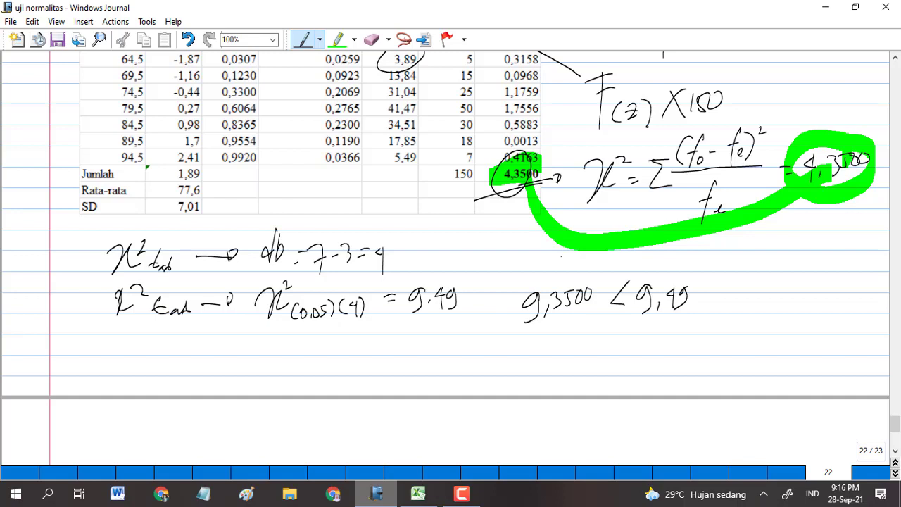
Step: Handwrite the conclusion "Ho diterima" below the critical value line
{"action": "left_click_drag", "start_coordinate": [126, 330], "coordinate": [112, 370]}
{"action": "left_click_drag", "start_coordinate": [109, 351], "coordinate": [137, 342]}
{"action": "scroll", "coordinate": [450, 211], "scroll_direction": "down", "scroll_amount": 3}
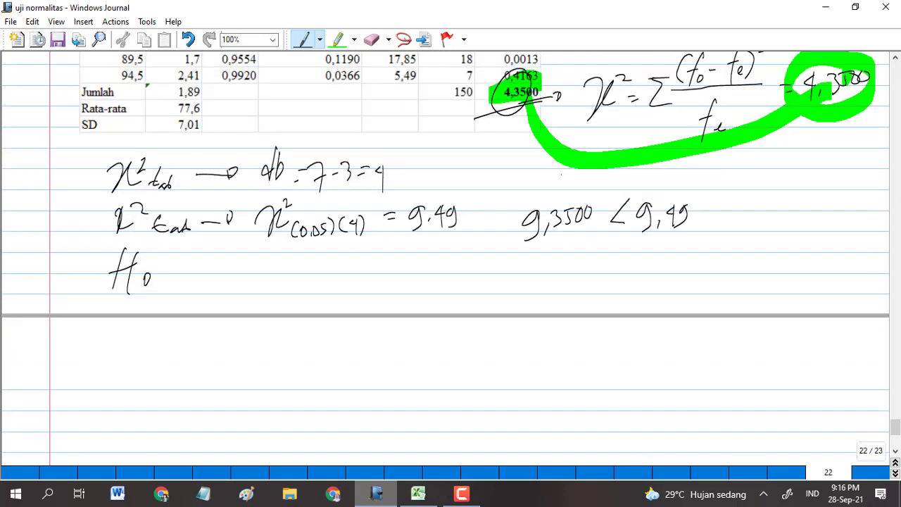
{"action": "mouse_move", "coordinate": [181, 247]}
{"action": "left_mouse_down"}
{"action": "mouse_move", "coordinate": [179, 289]}
{"action": "mouse_move", "coordinate": [170, 282]}
{"action": "mouse_move", "coordinate": [189, 289]}
{"action": "left_mouse_up"}
{"action": "mouse_move", "coordinate": [186, 272]}
{"action": "left_mouse_down"}
{"action": "mouse_move", "coordinate": [210, 285]}
{"action": "mouse_move", "coordinate": [249, 281]}
{"action": "left_mouse_up"}
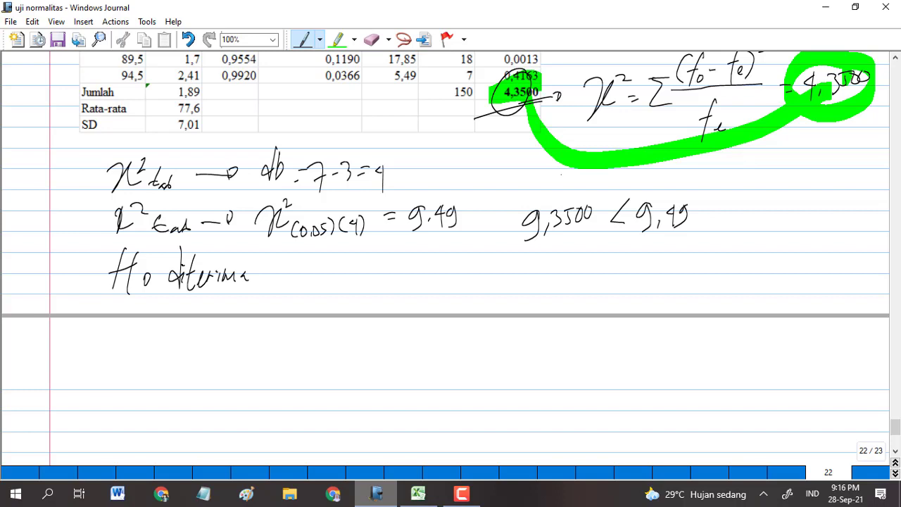
Step: Handwrite an arrow and the word "populasi" after "Ho diterima" on the conclusion line
{"action": "left_click_drag", "start_coordinate": [267, 277], "coordinate": [296, 277]}
{"action": "mouse_move", "coordinate": [314, 262]}
{"action": "left_mouse_down"}
{"action": "mouse_move", "coordinate": [314, 301]}
{"action": "mouse_move", "coordinate": [334, 264]}
{"action": "left_mouse_up"}
{"action": "mouse_move", "coordinate": [333, 263]}
{"action": "left_mouse_down"}
{"action": "mouse_move", "coordinate": [336, 295]}
{"action": "mouse_move", "coordinate": [356, 278]}
{"action": "mouse_move", "coordinate": [383, 276]}
{"action": "left_mouse_up"}
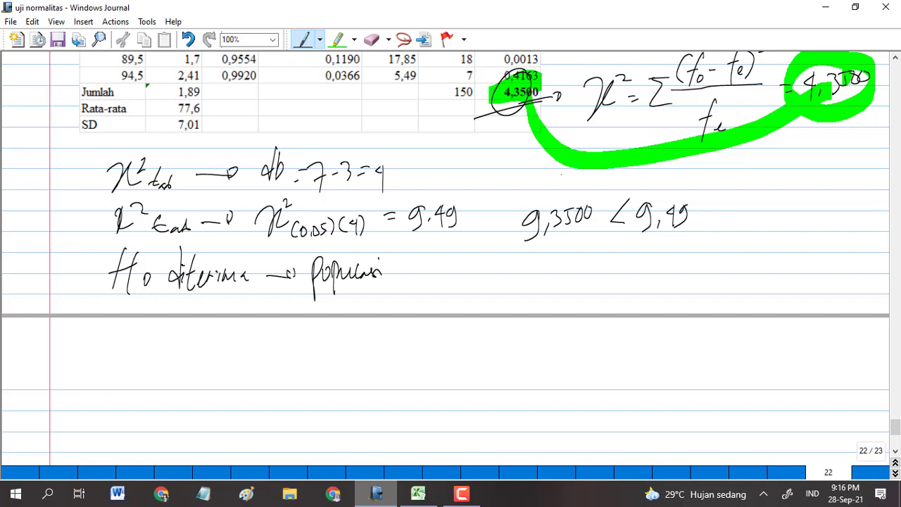
Step: Handwrite the initial "S" of the next word after "populasi" and remove the miswritten letters following it
{"action": "mouse_move", "coordinate": [413, 257]}
{"action": "left_mouse_down"}
{"action": "mouse_move", "coordinate": [405, 284]}
{"action": "mouse_move", "coordinate": [418, 288]}
{"action": "mouse_move", "coordinate": [439, 263]}
{"action": "left_mouse_up"}
{"action": "right_click", "coordinate": [453, 274]}
{"action": "left_click", "coordinate": [486, 282]}
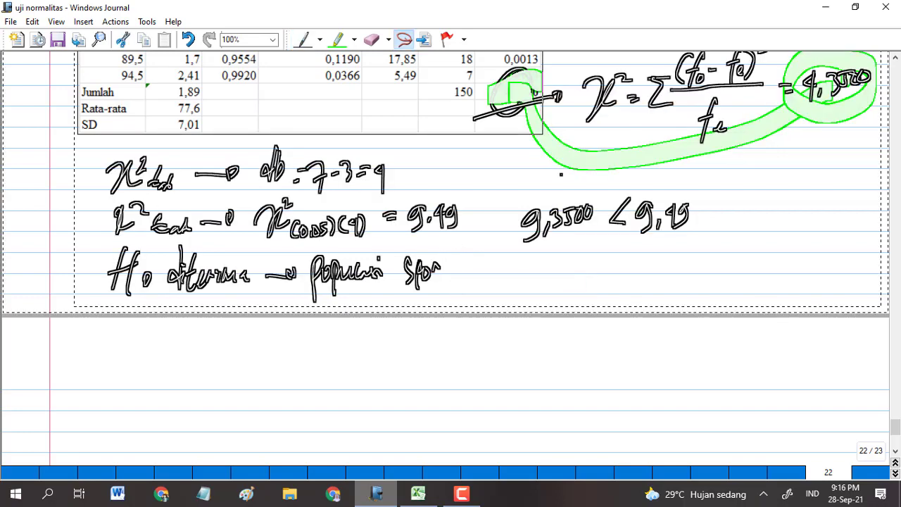
{"action": "key", "text": "ctrl+z"}
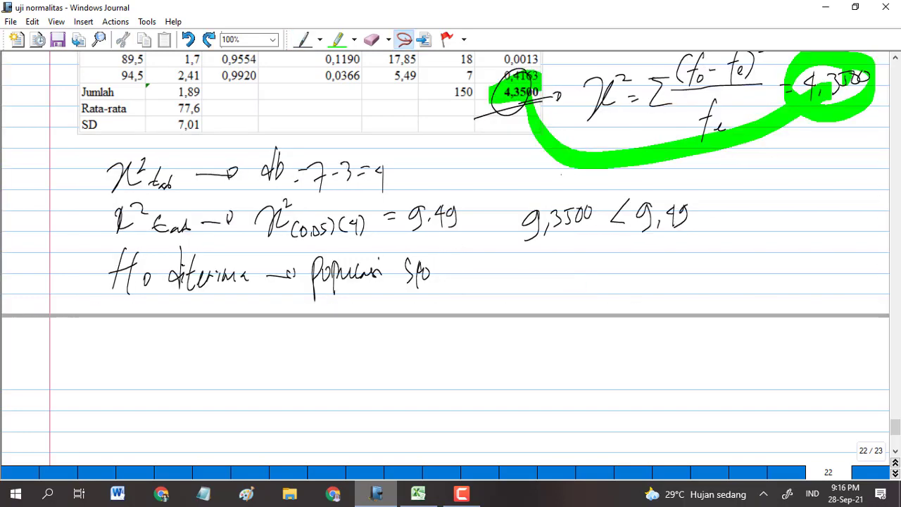
{"action": "left_click", "coordinate": [419, 274]}
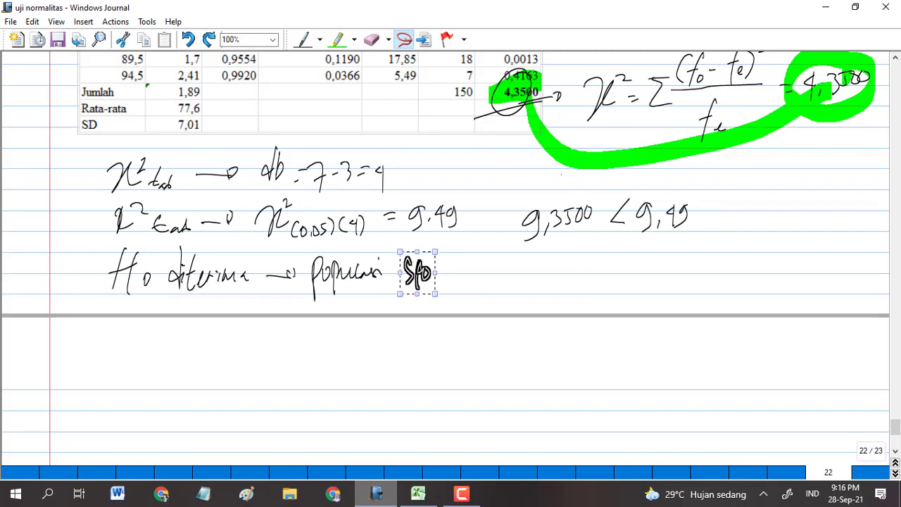
{"action": "key", "text": "Delete"}
Step: Complete the handwritten conclusion with the pen so that it continues "skor berdistribusi normal" after "populasi"
{"action": "left_click", "coordinate": [303, 40]}
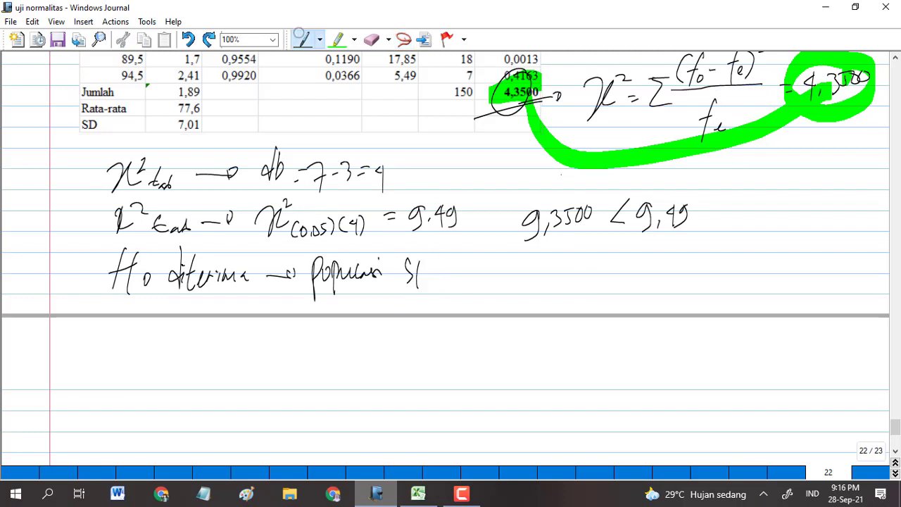
{"action": "mouse_move", "coordinate": [421, 260]}
{"action": "left_mouse_down"}
{"action": "mouse_move", "coordinate": [427, 274]}
{"action": "mouse_move", "coordinate": [475, 278]}
{"action": "mouse_move", "coordinate": [507, 265]}
{"action": "mouse_move", "coordinate": [596, 274]}
{"action": "mouse_move", "coordinate": [672, 252]}
{"action": "left_mouse_up"}
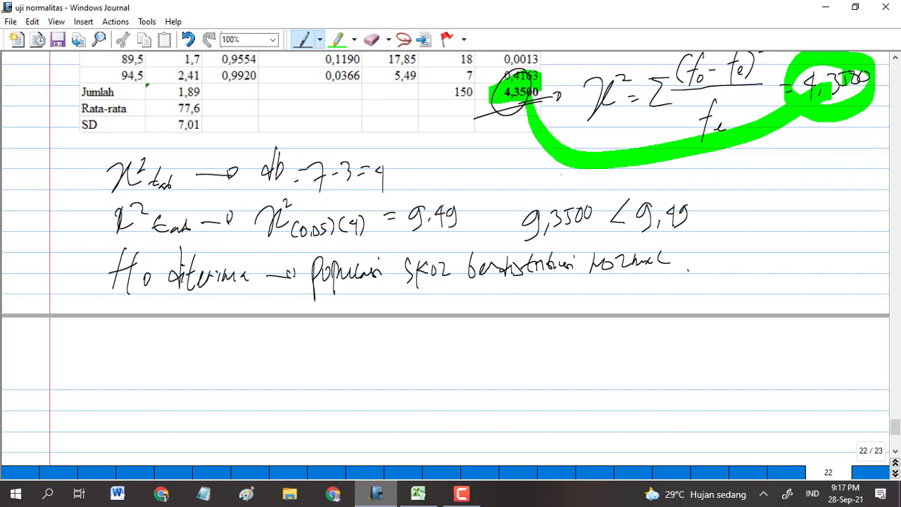